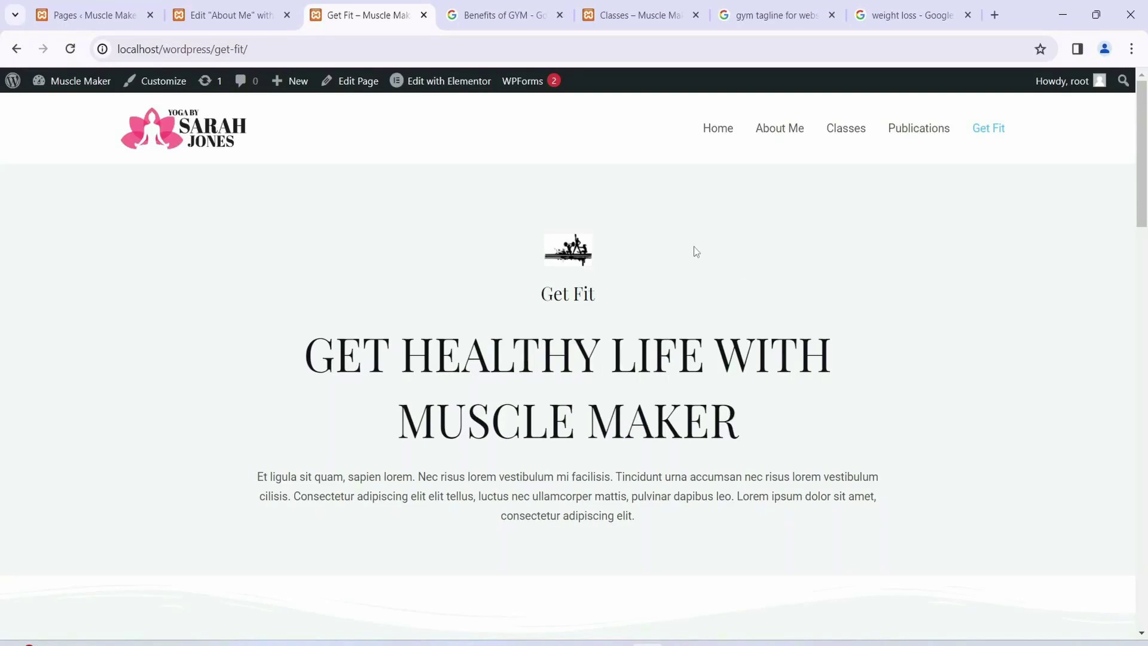
Step: Review the live Get Fit page, including its heading, studio address and fitness hours sections
{"action": "scroll", "coordinate": [827, 259], "scroll_direction": "down", "scroll_amount": 4}
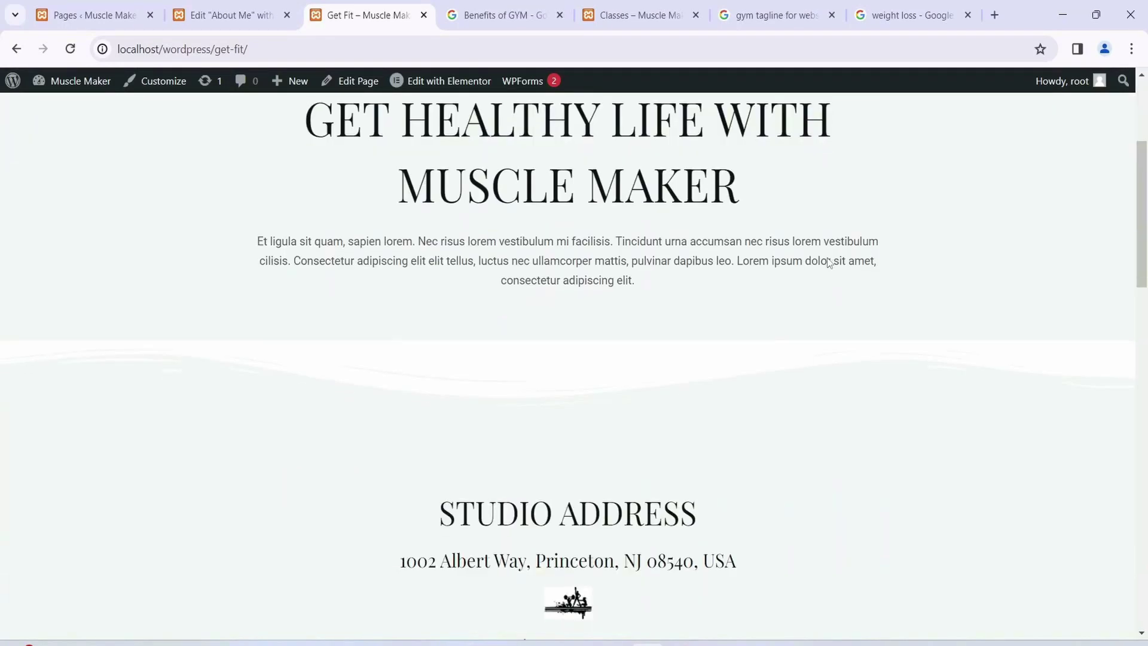
{"action": "scroll", "coordinate": [829, 263], "scroll_direction": "down", "scroll_amount": 5}
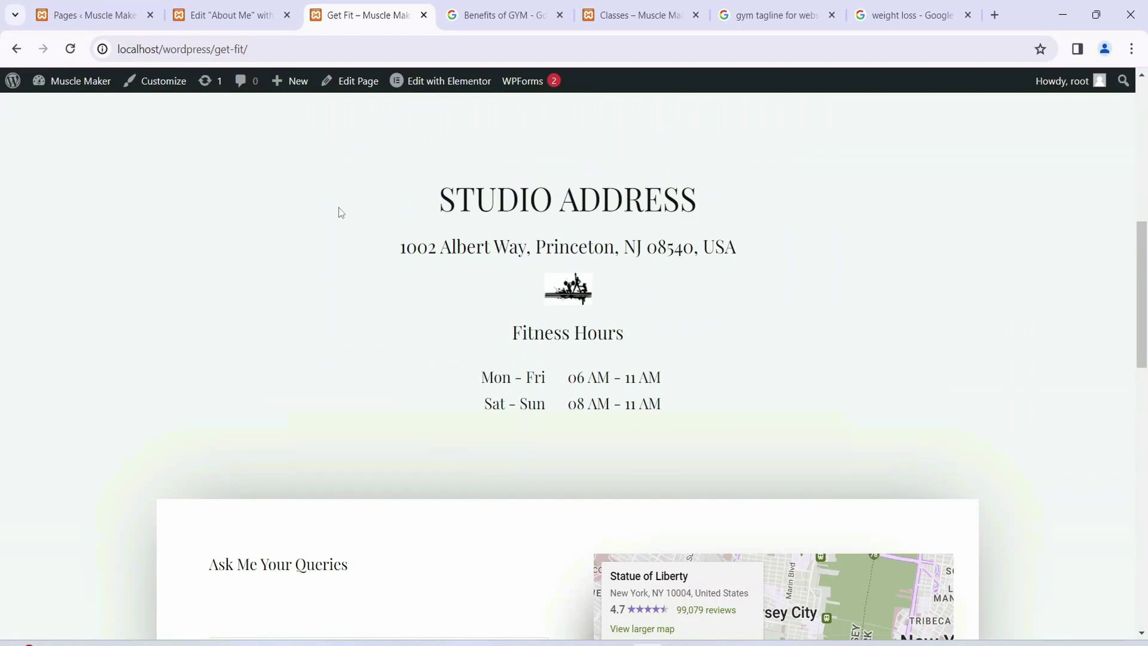
{"action": "scroll", "coordinate": [348, 228], "scroll_direction": "up", "scroll_amount": 10}
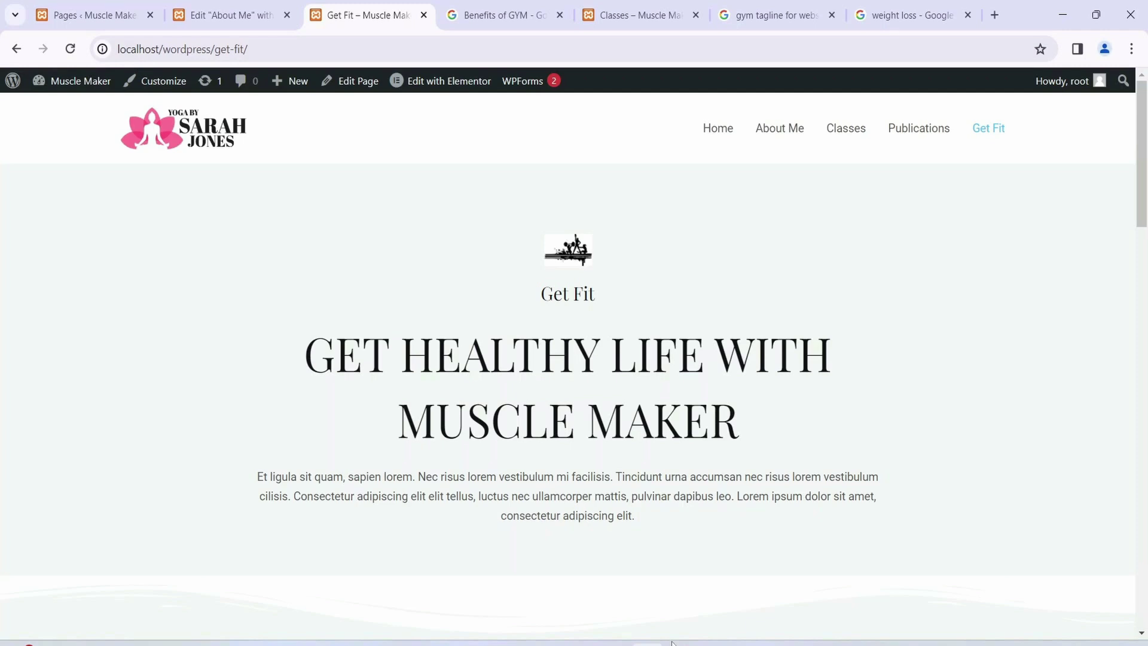
{"action": "key", "text": "alt+Tab"}
{"action": "left_click", "coordinate": [686, 224]}
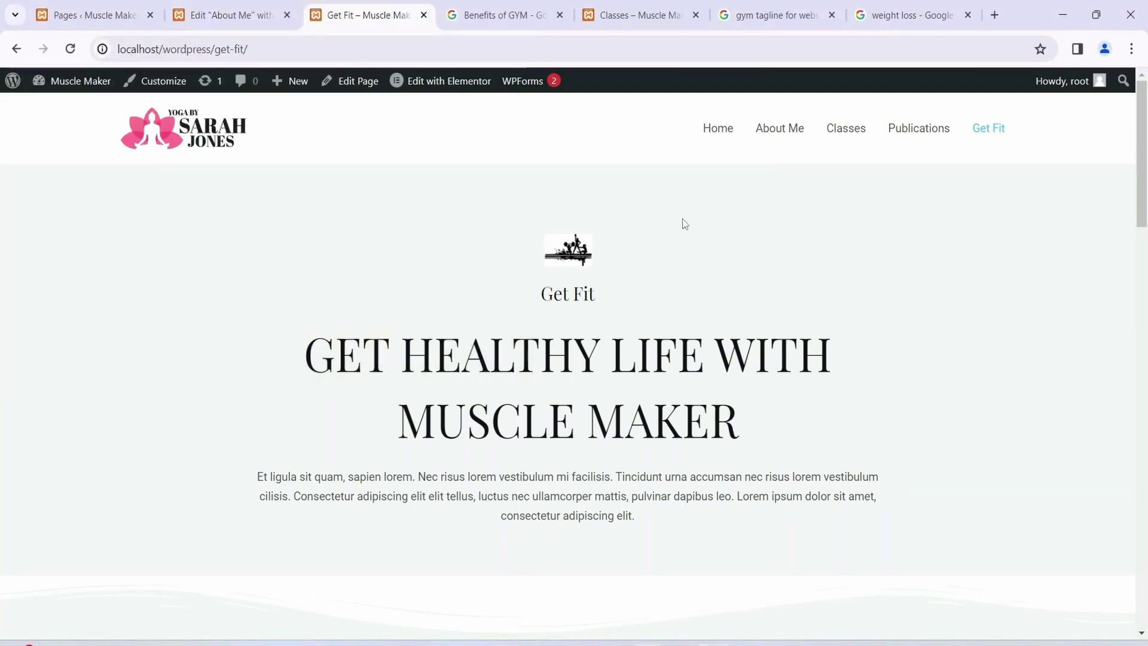
{"action": "left_click", "coordinate": [222, 15]}
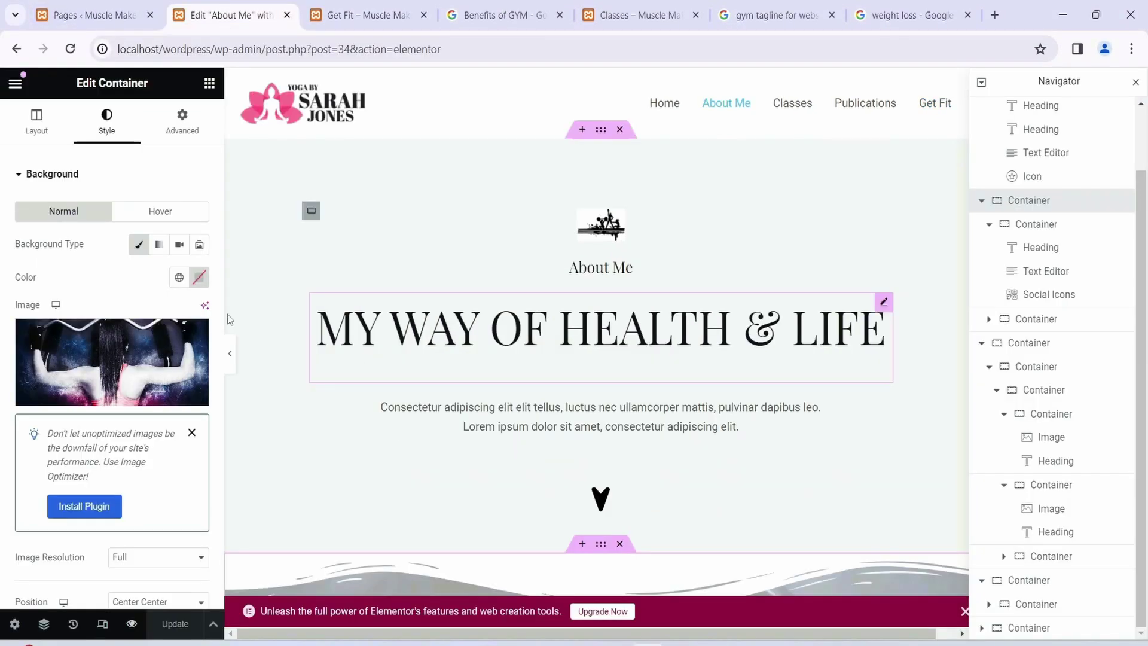
{"action": "left_click", "coordinate": [375, 13]}
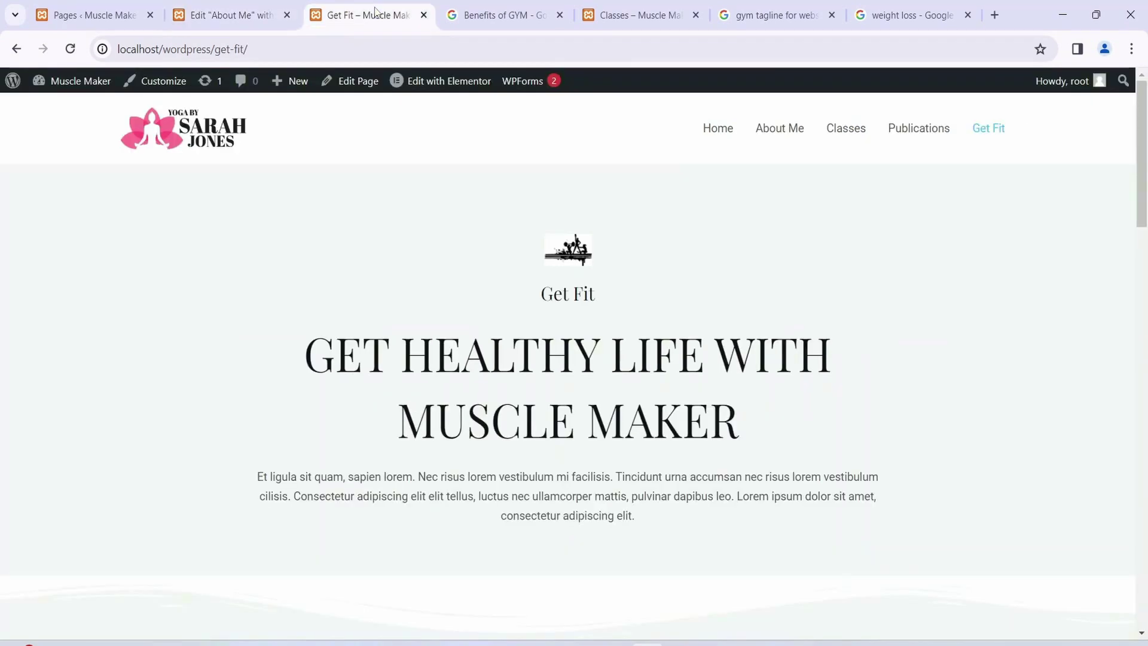
{"action": "scroll", "coordinate": [658, 277], "scroll_direction": "down", "scroll_amount": 4}
{"action": "scroll", "coordinate": [658, 277], "scroll_direction": "up", "scroll_amount": 4}
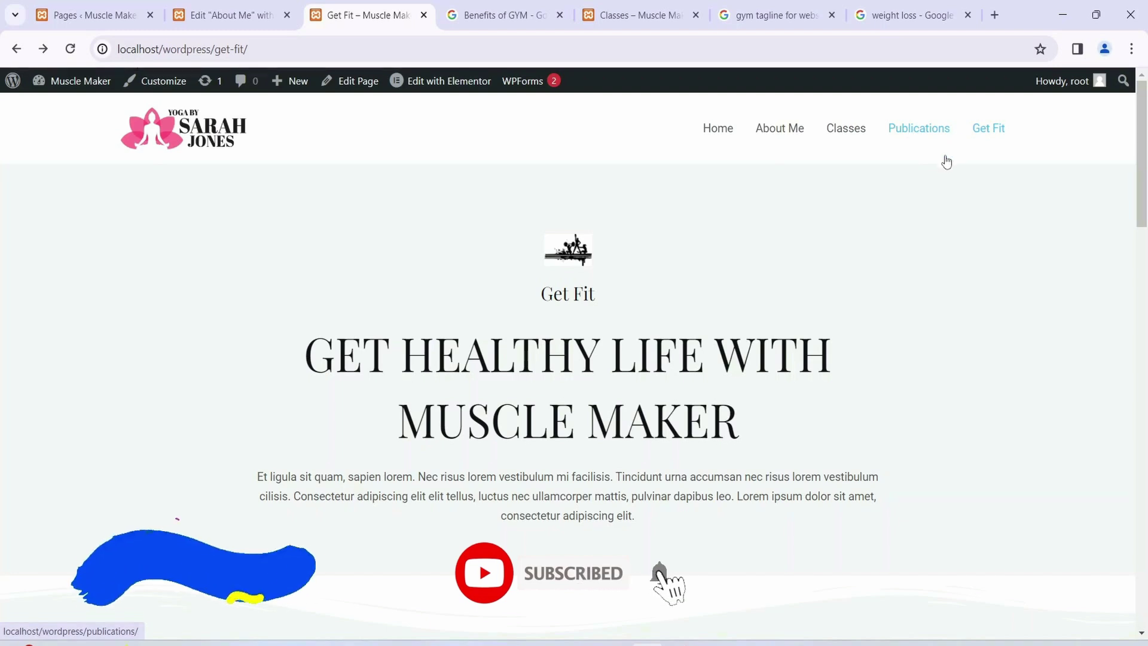
Step: Open the live Publications page and review its heading, training center section and fitness cards
{"action": "left_click", "coordinate": [926, 129]}
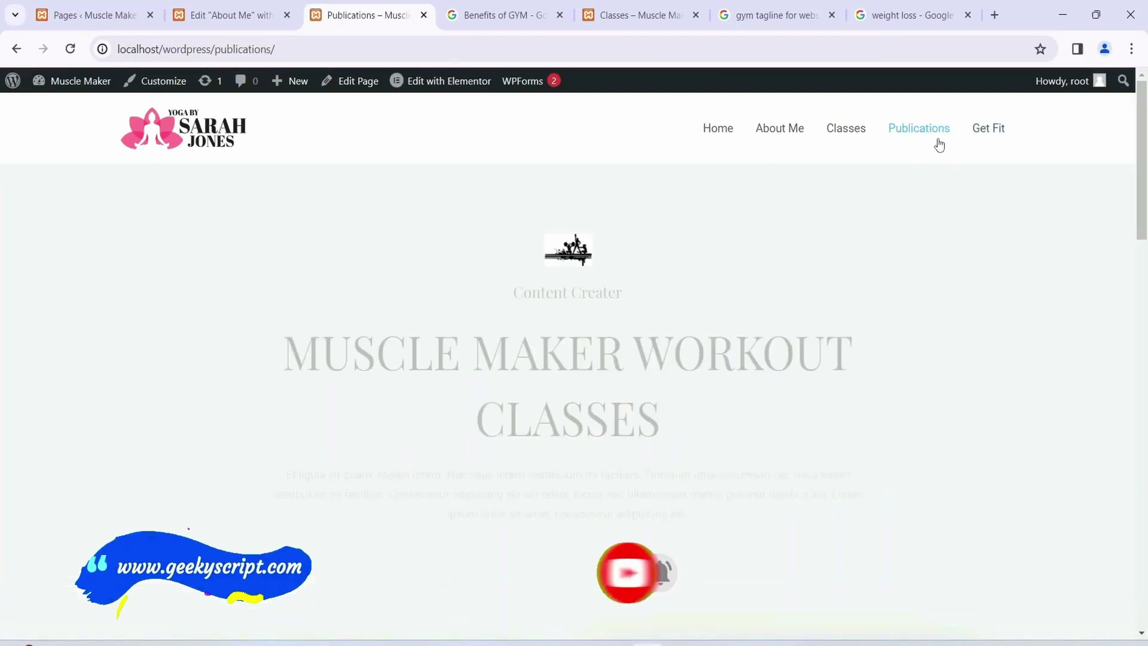
{"action": "scroll", "coordinate": [608, 450], "scroll_direction": "down", "scroll_amount": 2}
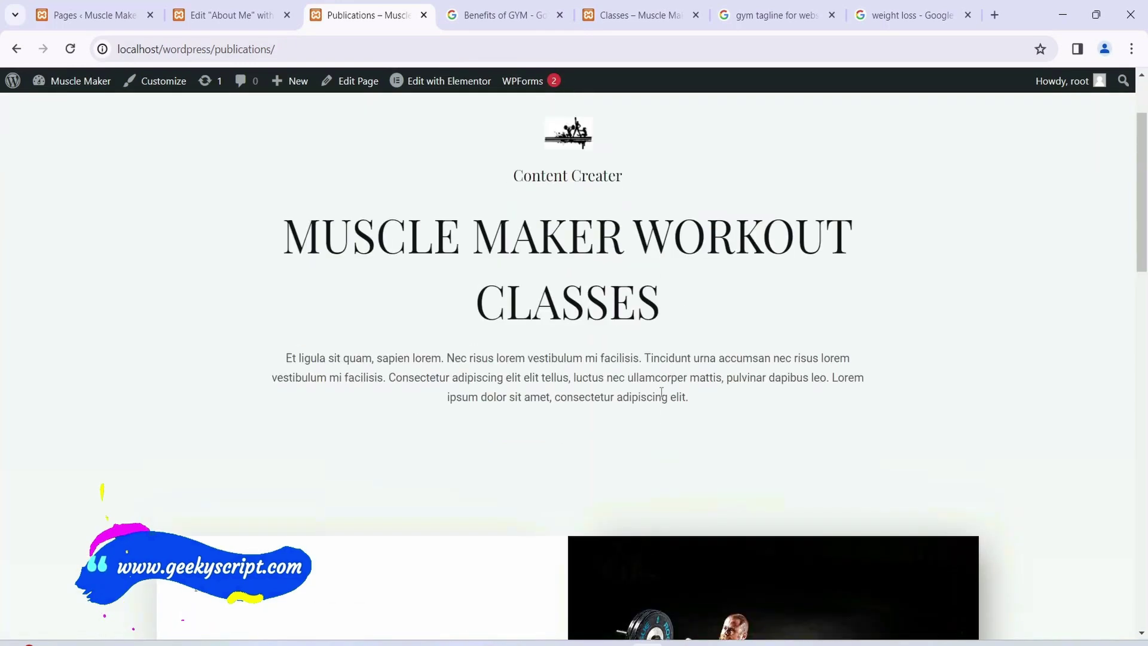
{"action": "scroll", "coordinate": [494, 312], "scroll_direction": "up", "scroll_amount": 2}
{"action": "left_click_drag", "start_coordinate": [550, 294], "coordinate": [692, 299]}
{"action": "left_click", "coordinate": [694, 300]}
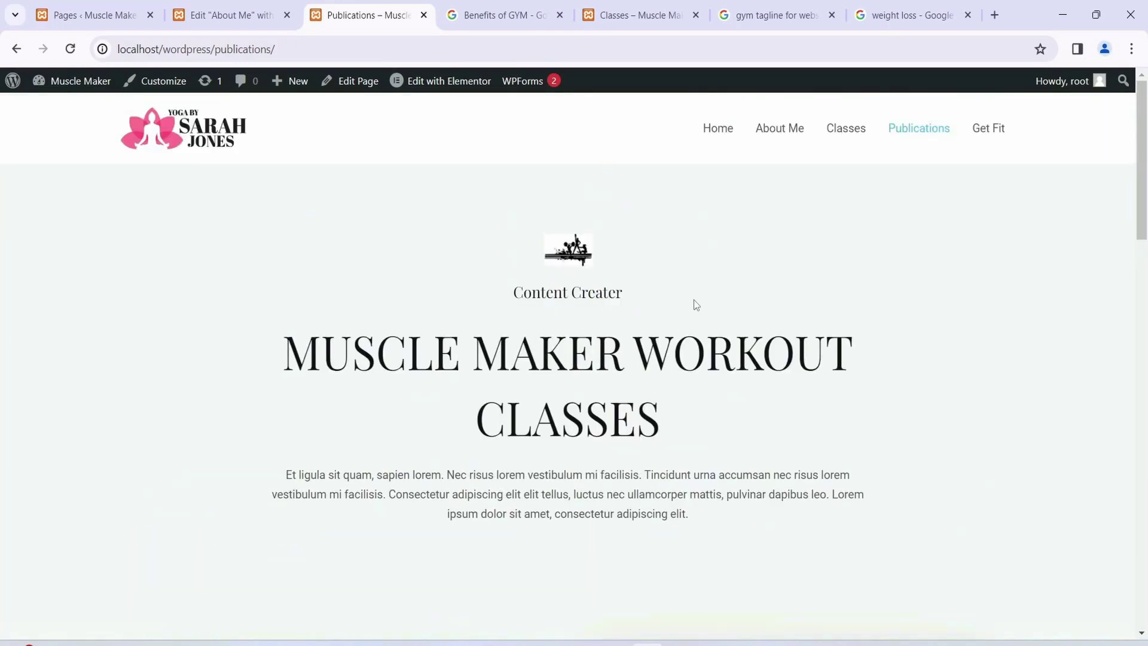
{"action": "scroll", "coordinate": [694, 299], "scroll_direction": "down", "scroll_amount": 8}
{"action": "scroll", "coordinate": [691, 320], "scroll_direction": "down", "scroll_amount": 4}
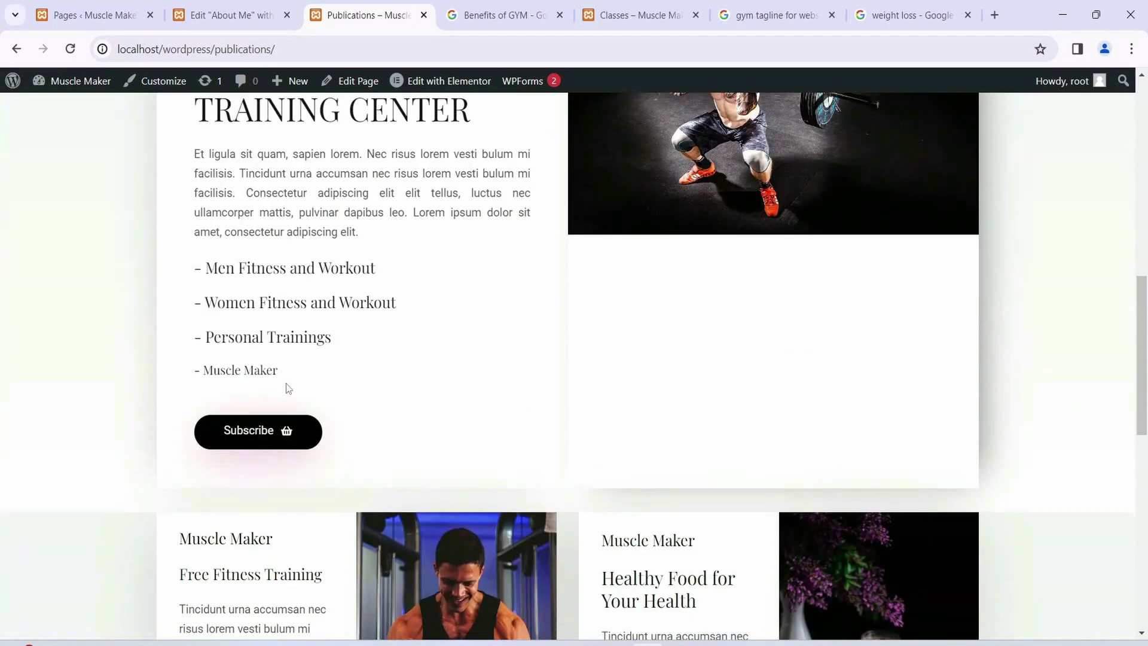
Step: Test where the Subscribe link on the Publications page leads, and go back to the site
{"action": "left_click", "coordinate": [248, 435]}
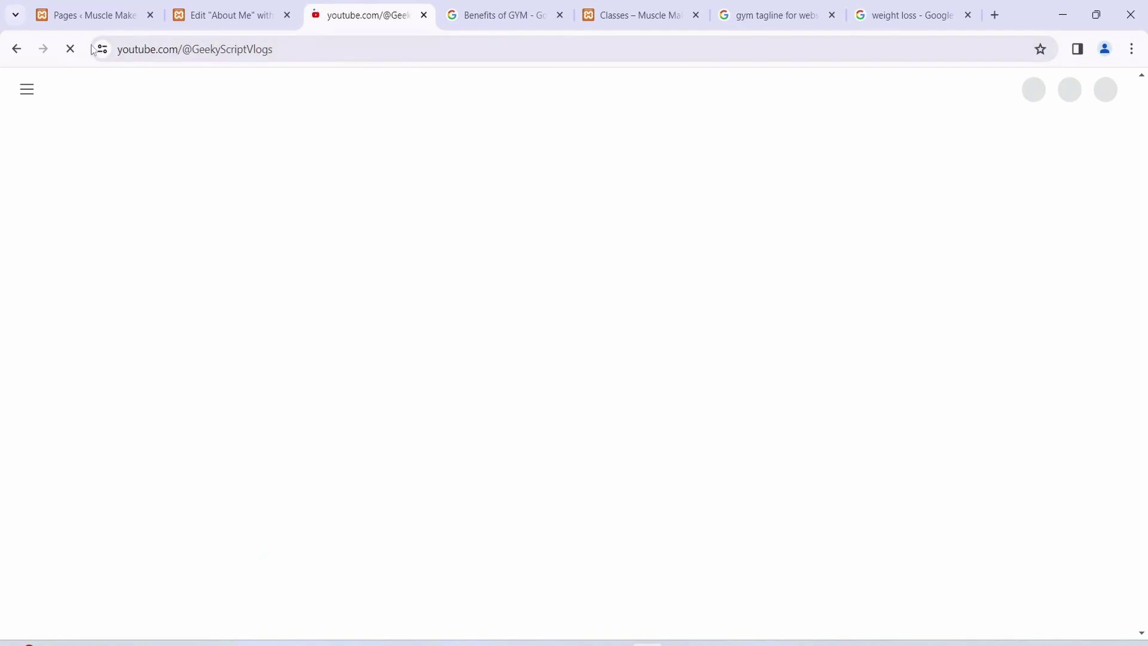
{"action": "left_click", "coordinate": [252, 58]}
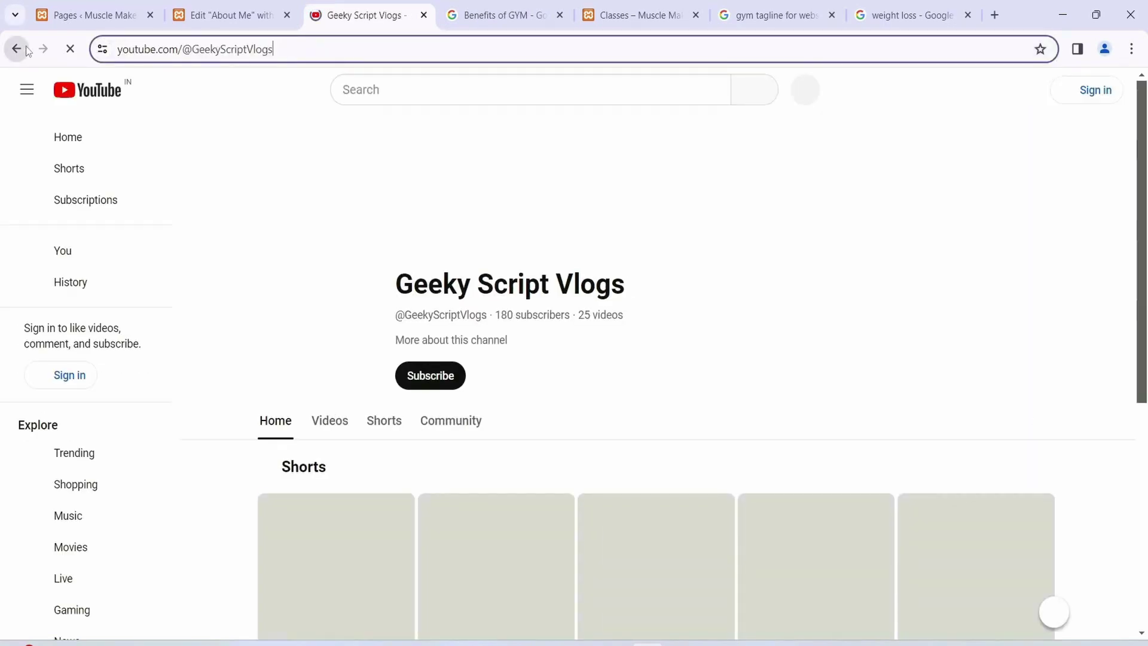
{"action": "left_click", "coordinate": [23, 50]}
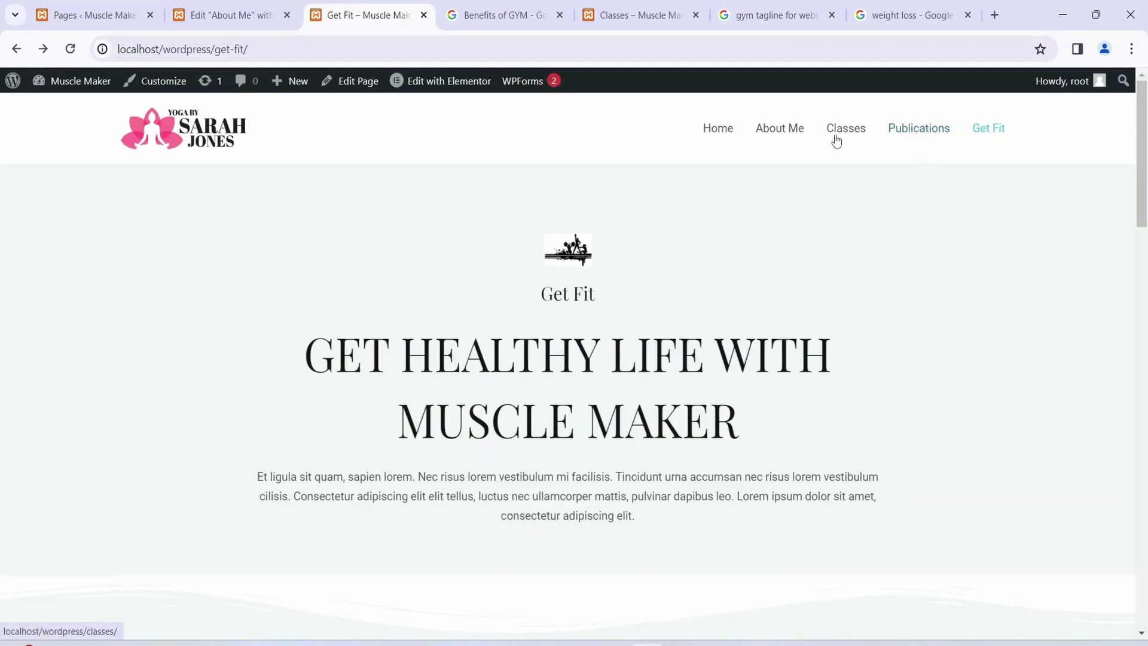
Step: Quick-edit the Publications page in the WordPress page list, setting its title to Content Creator and its slug to content-creator
{"action": "left_click", "coordinate": [211, 16]}
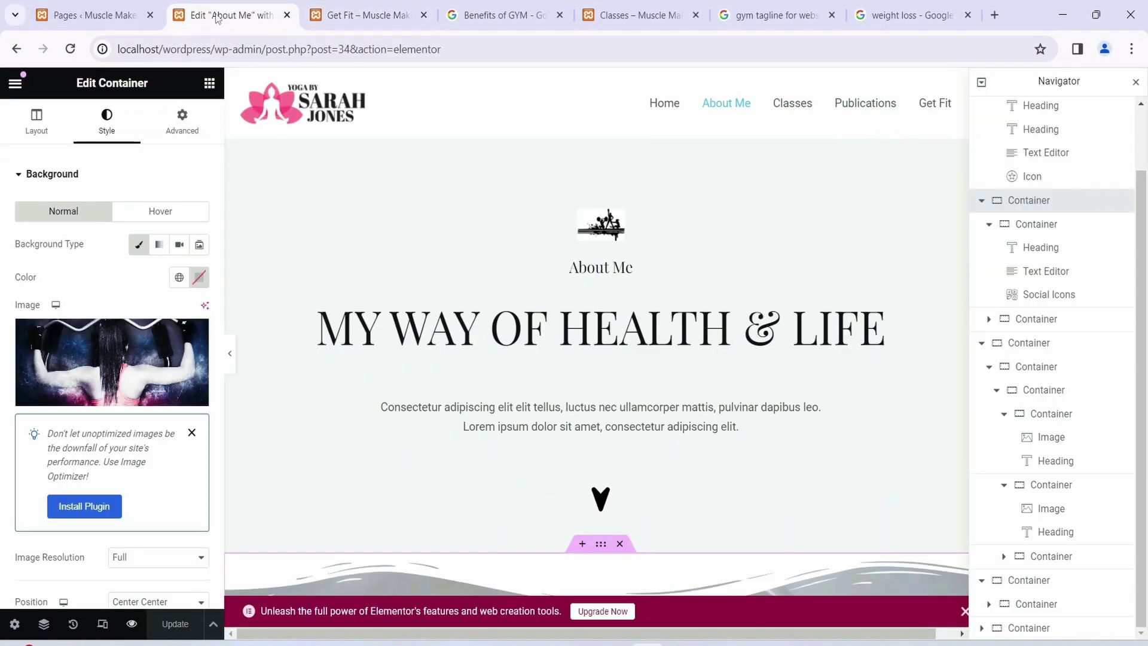
{"action": "left_click", "coordinate": [110, 19]}
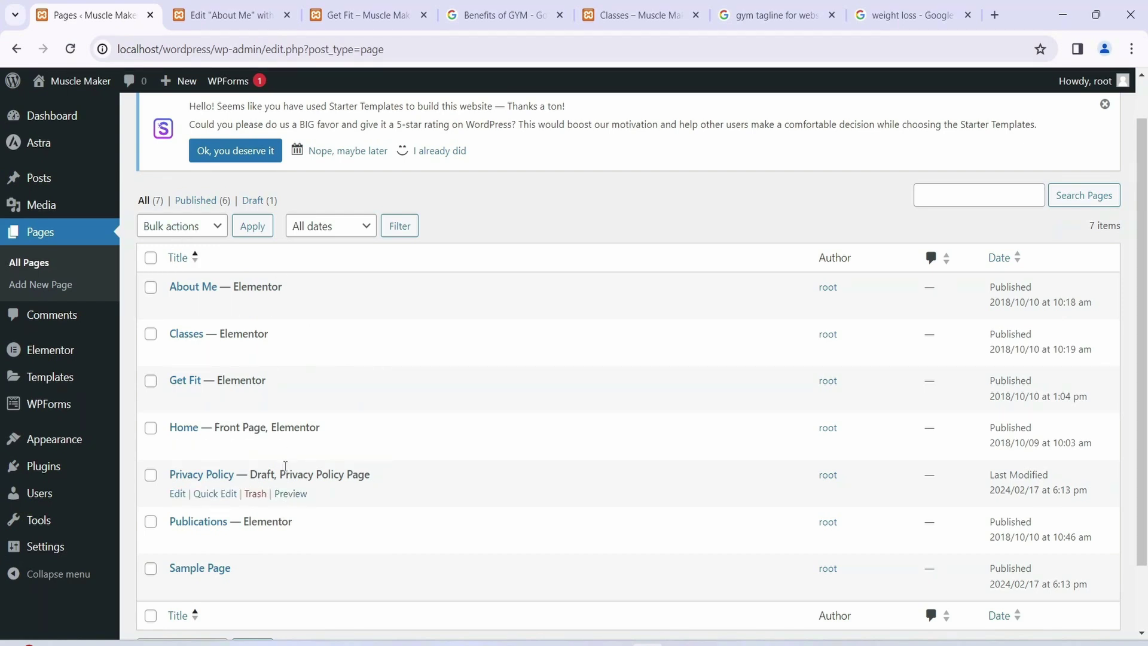
{"action": "scroll", "coordinate": [326, 419], "scroll_direction": "down", "scroll_amount": 2}
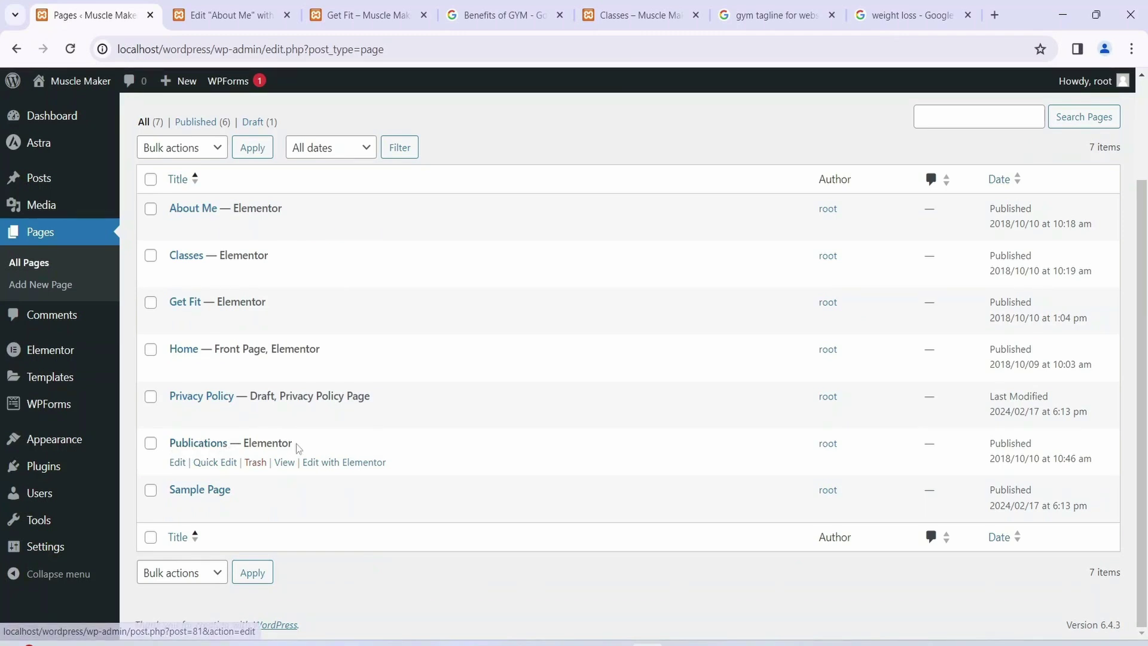
{"action": "left_click", "coordinate": [209, 463]}
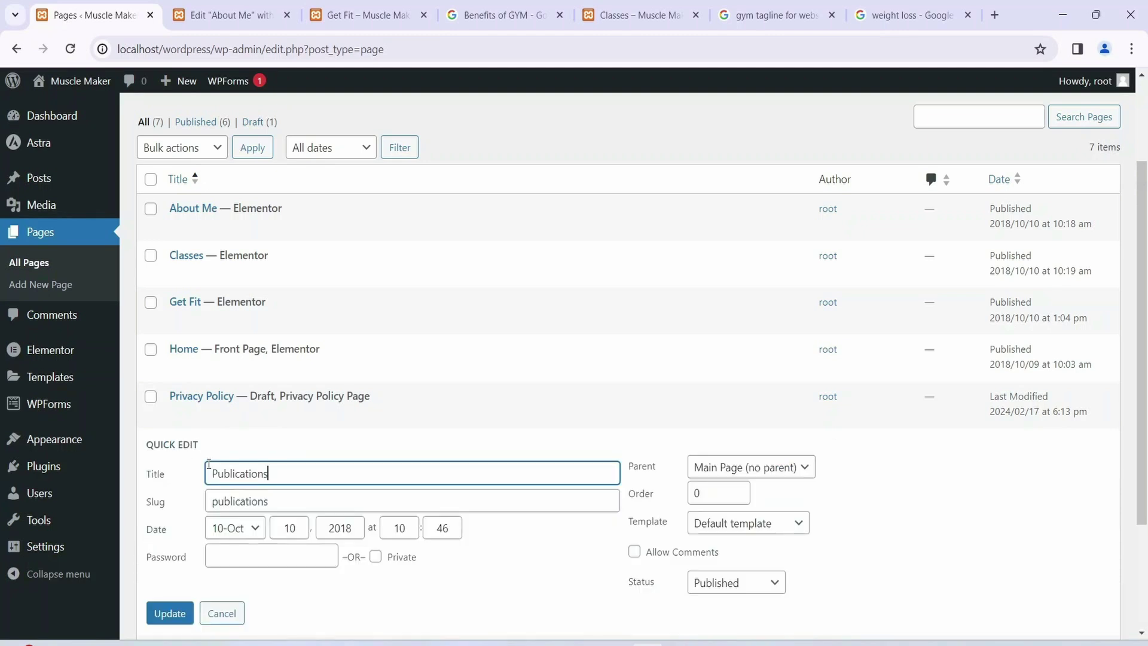
{"action": "scroll", "coordinate": [429, 390], "scroll_direction": "down", "scroll_amount": 3}
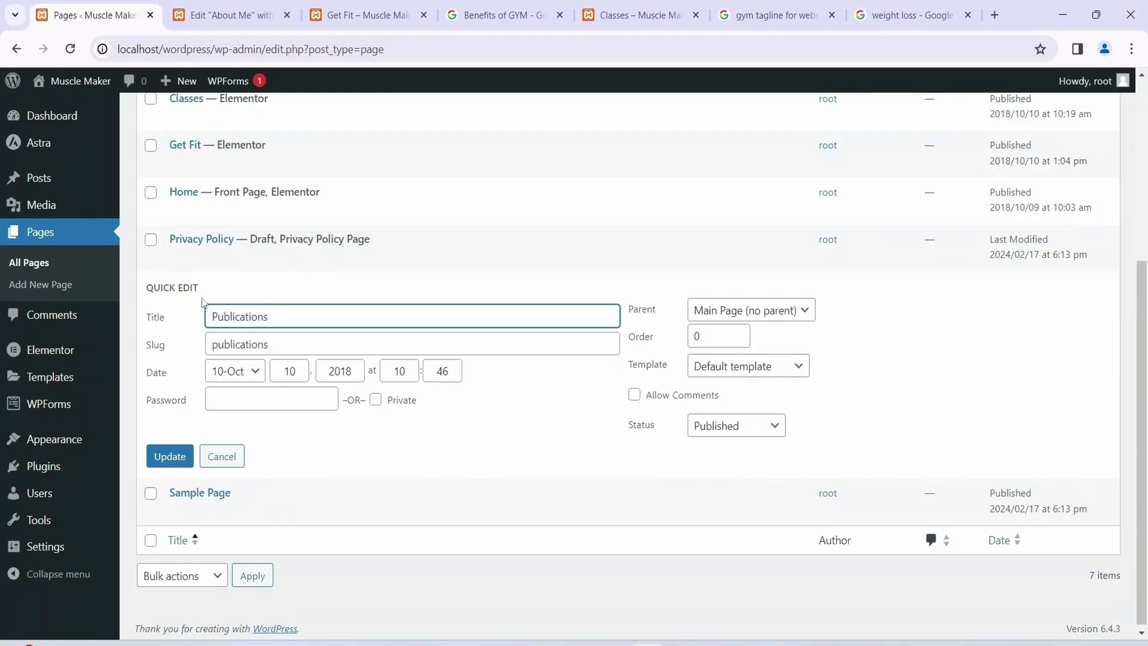
{"action": "left_click_drag", "start_coordinate": [286, 314], "coordinate": [180, 311]}
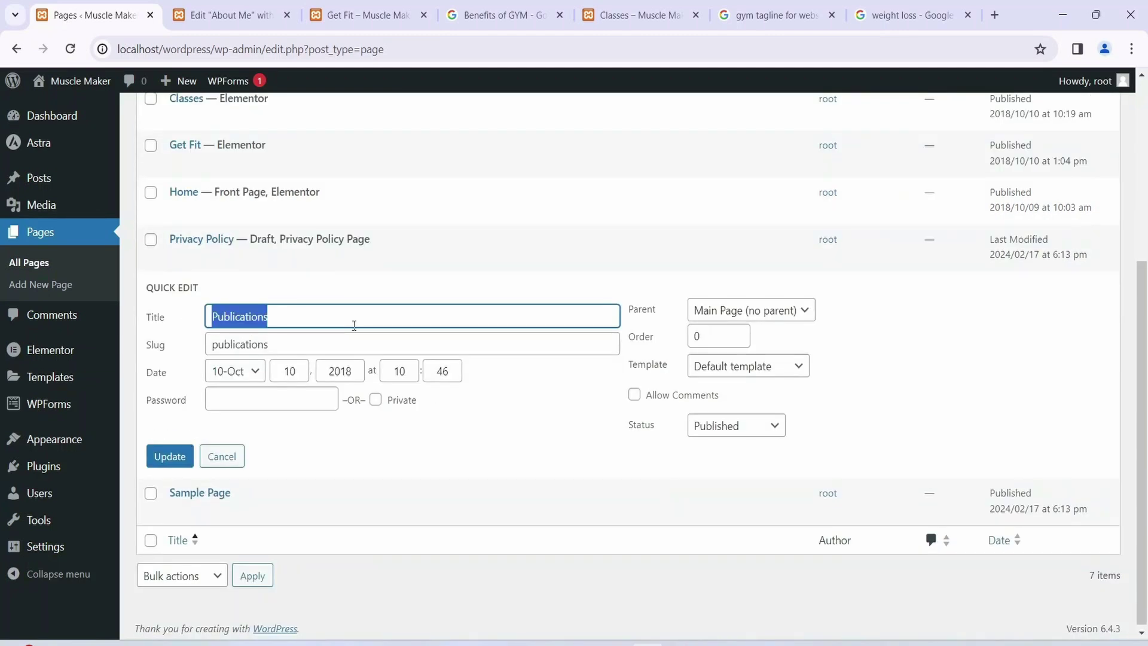
{"action": "type", "text": "Co"}
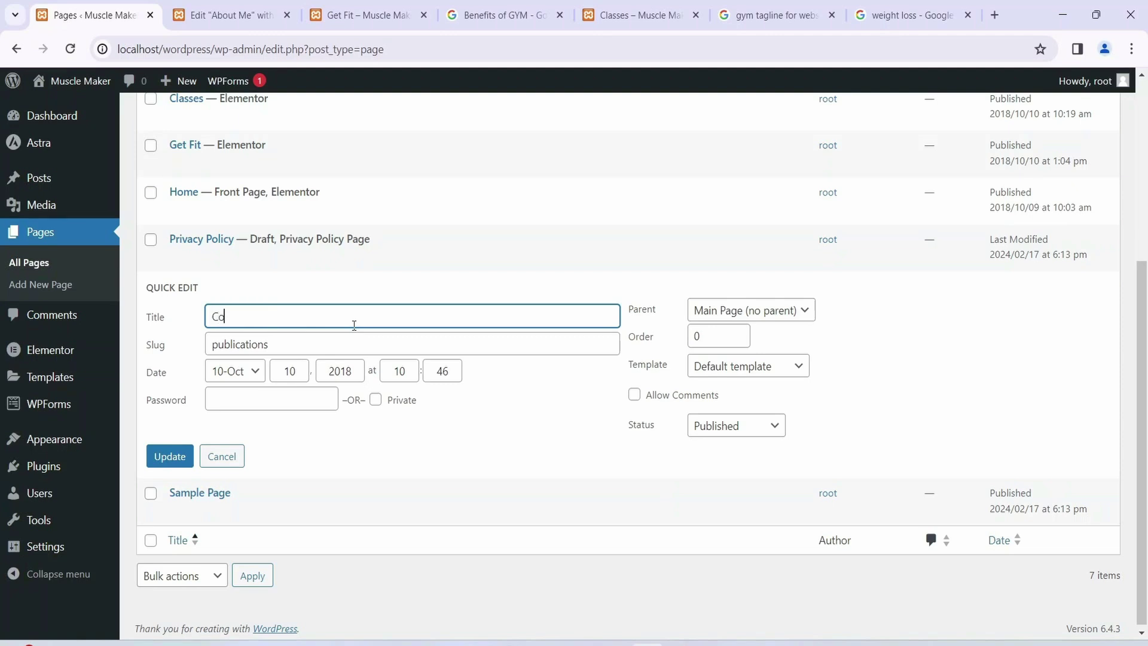
{"action": "type", "text": "ntent Creator"}
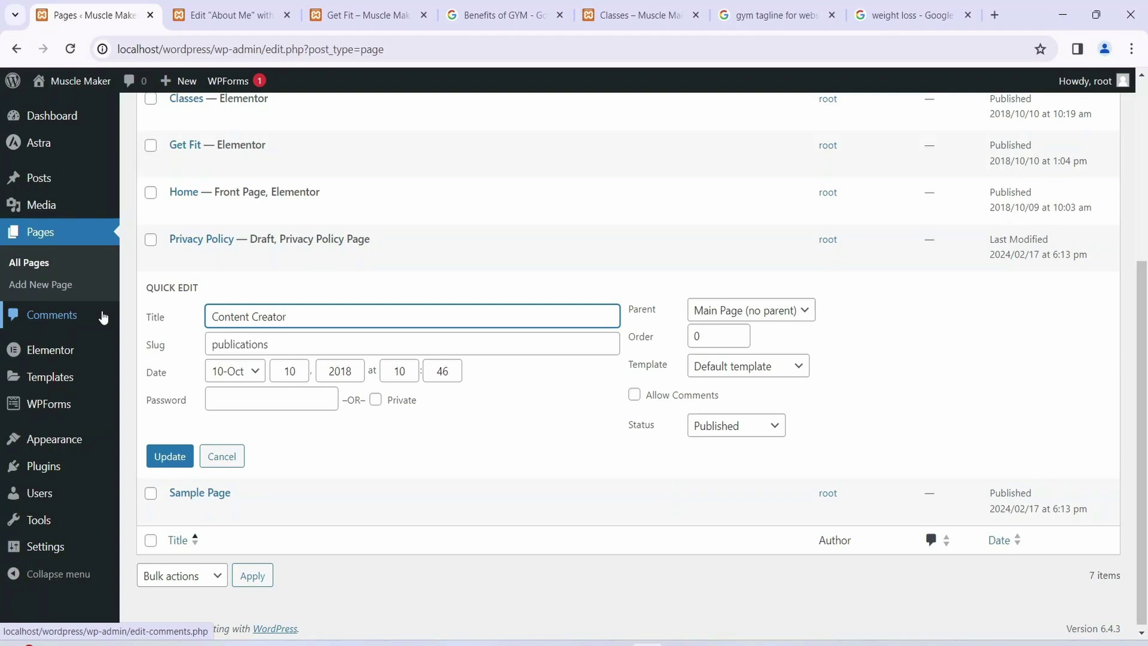
{"action": "double_click", "coordinate": [285, 345]}
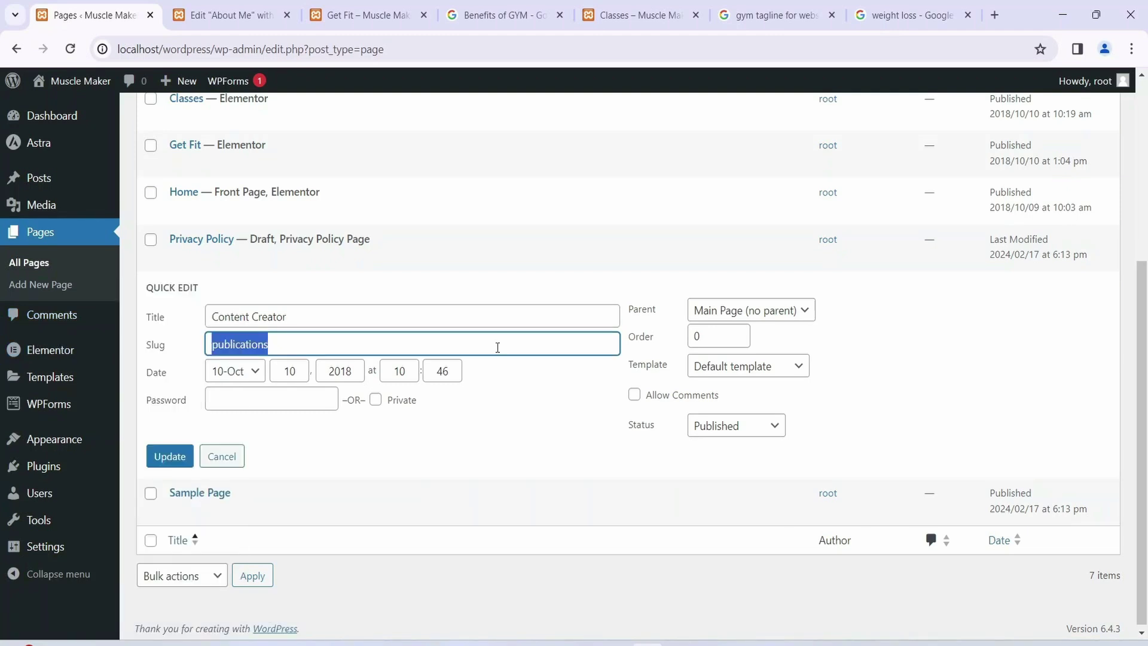
{"action": "type", "text": "content-creator"}
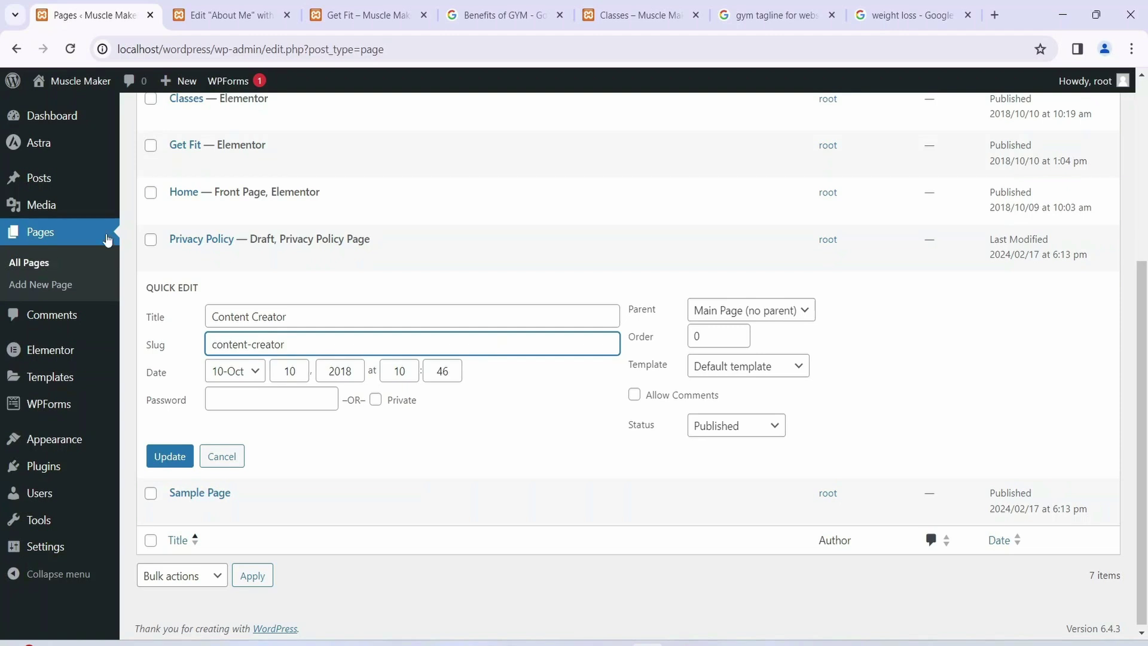
Step: Compare the slugs in the live Get Fit and Publications page addresses with the new slug in the quick edit form
{"action": "left_click", "coordinate": [251, 16]}
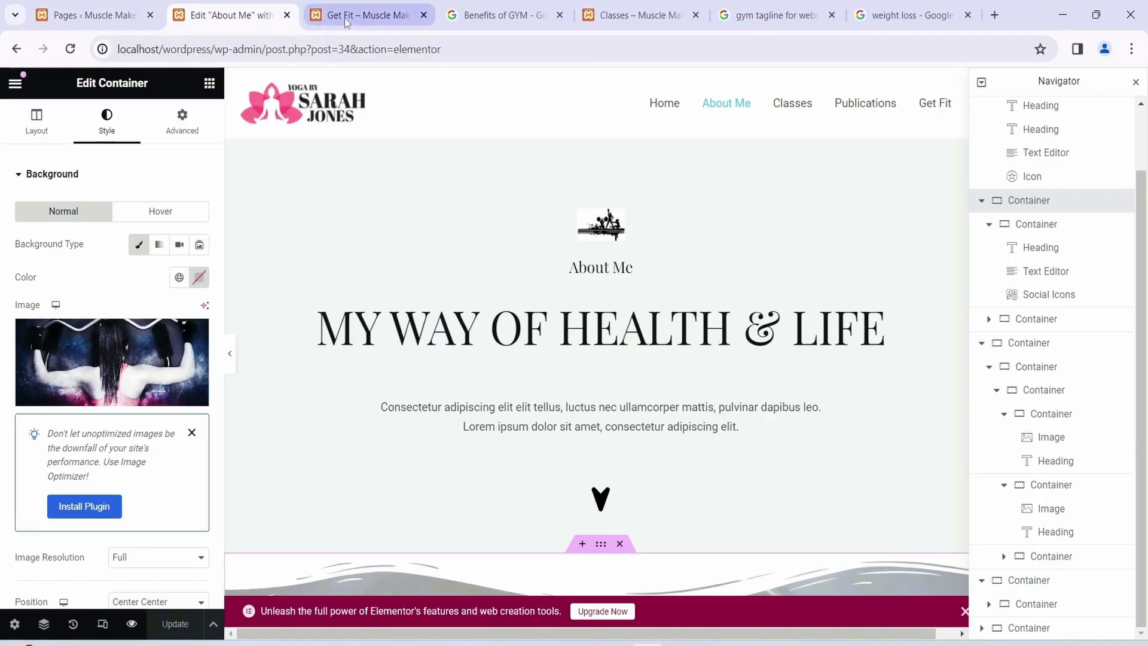
{"action": "left_click", "coordinate": [346, 18]}
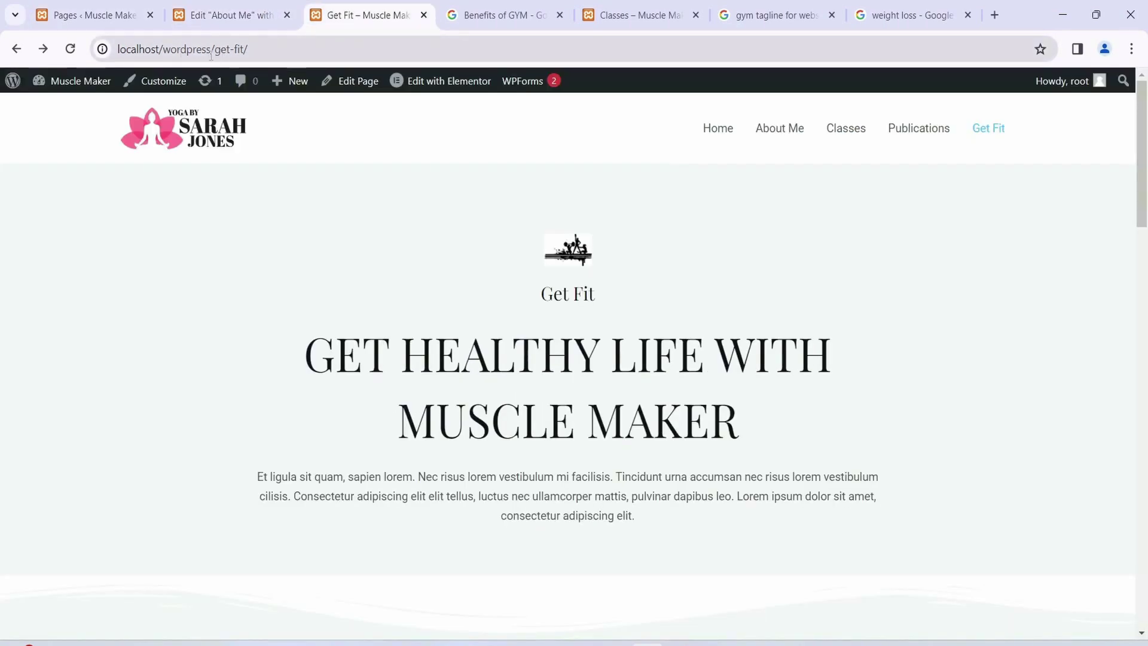
{"action": "left_click_drag", "start_coordinate": [213, 52], "coordinate": [239, 56]}
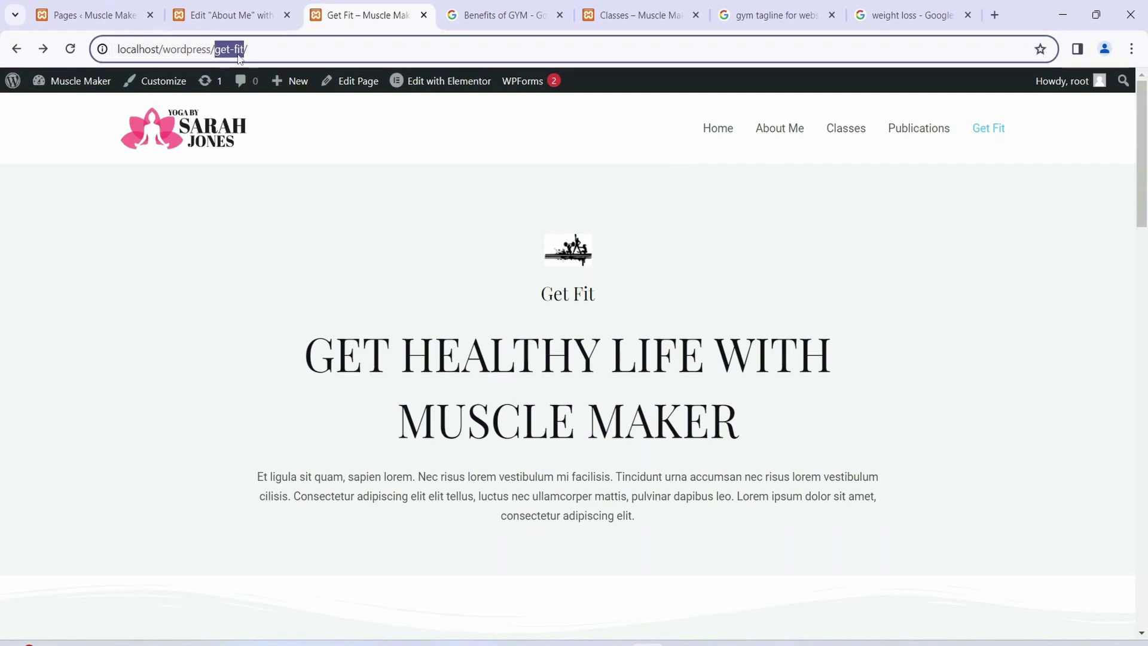
{"action": "left_click", "coordinate": [262, 51]}
{"action": "left_click", "coordinate": [921, 127]}
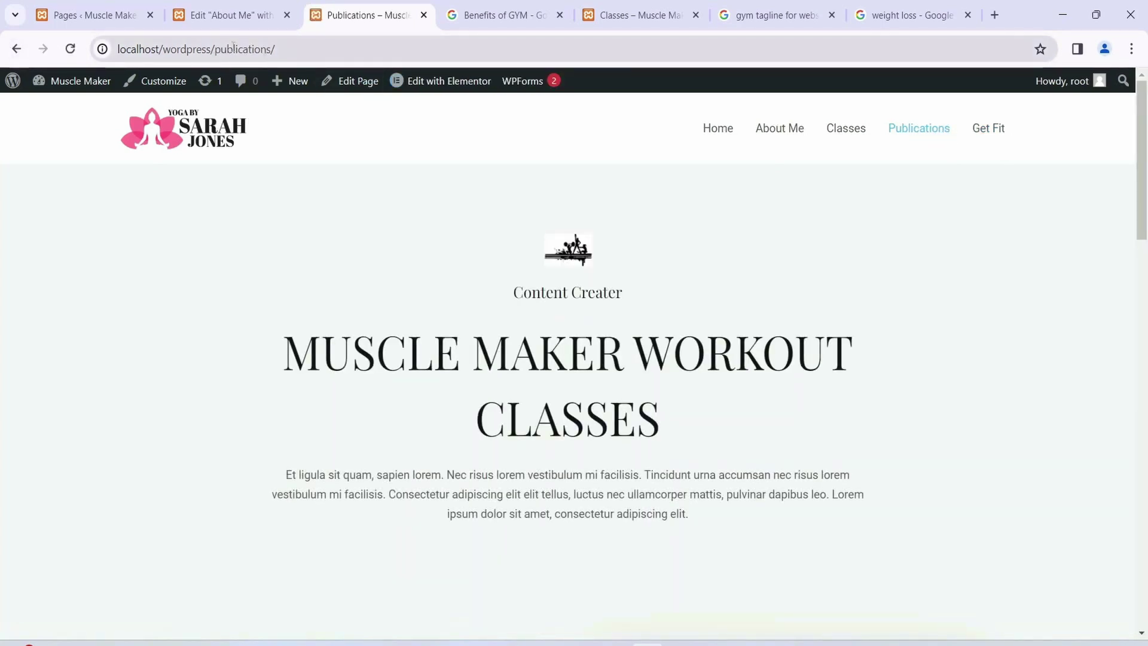
{"action": "double_click", "coordinate": [234, 49]}
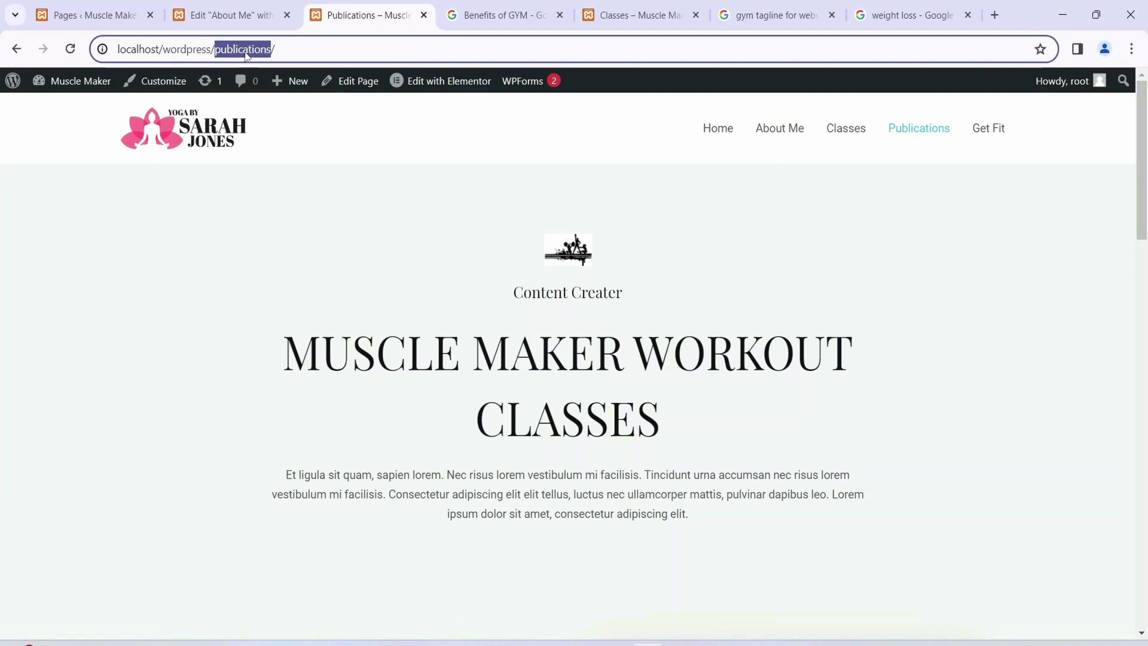
{"action": "left_click", "coordinate": [228, 15]}
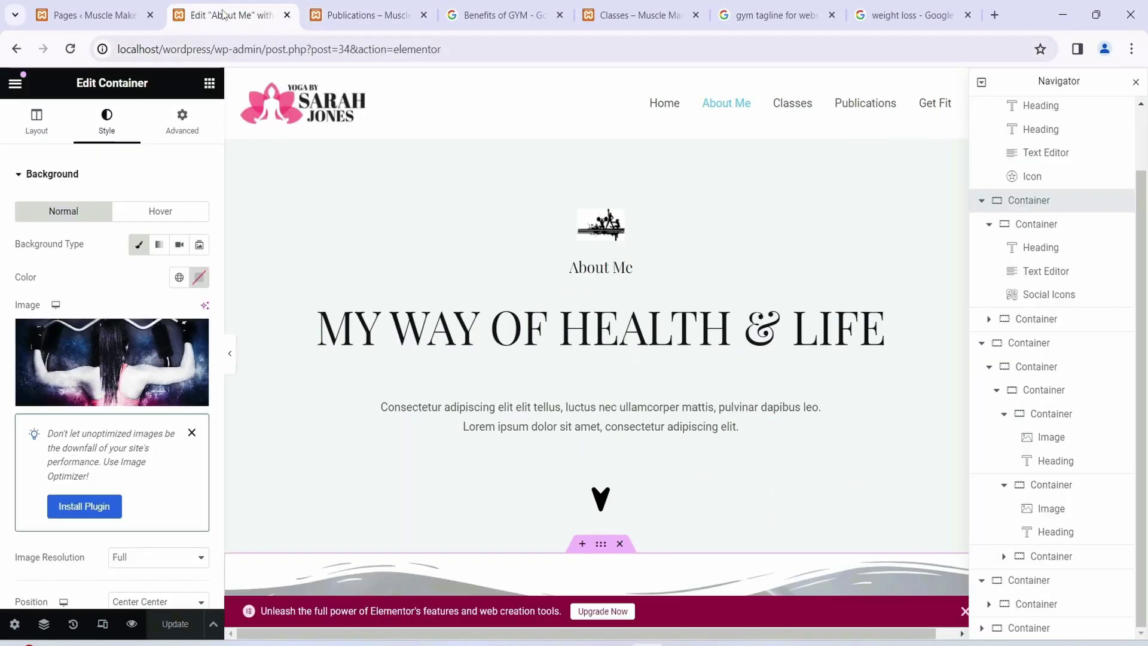
{"action": "left_click", "coordinate": [134, 13]}
{"action": "left_click_drag", "start_coordinate": [294, 348], "coordinate": [194, 351]}
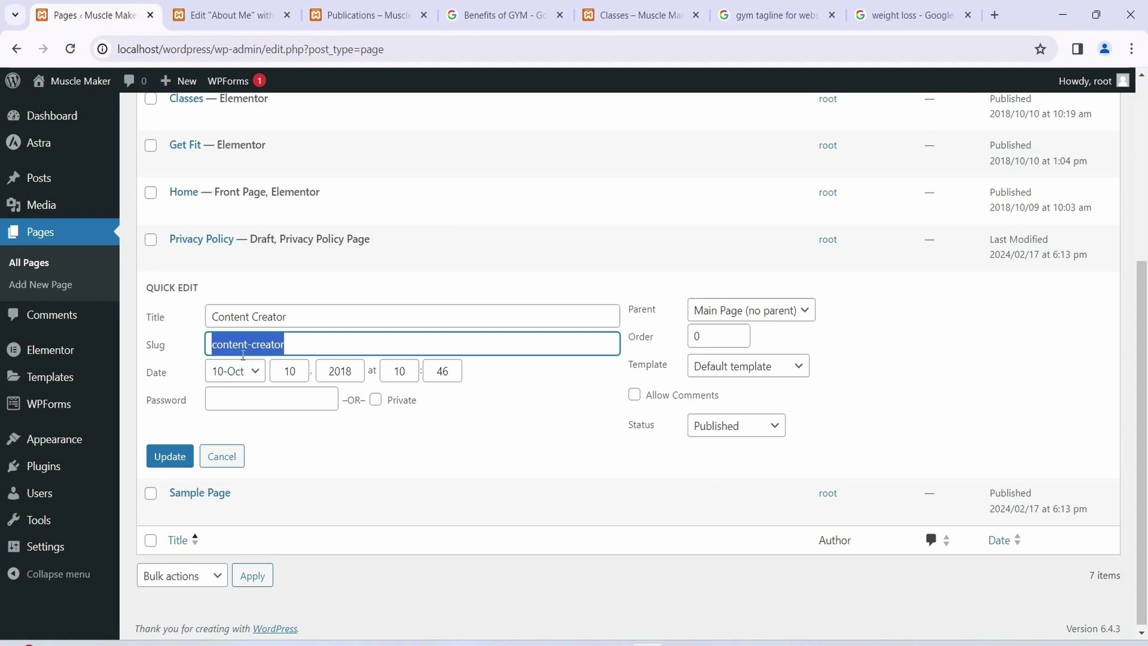
{"action": "left_click", "coordinate": [334, 15]}
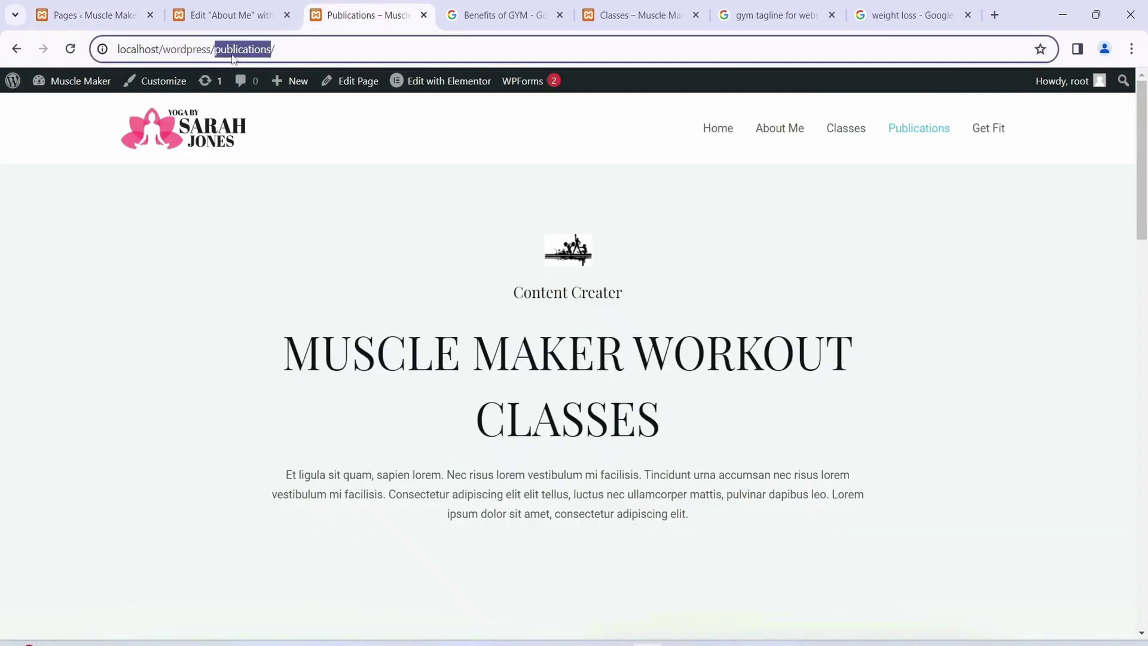
Step: Save the title and slug changes of the quick-edited page and go back to the live Publications page
{"action": "left_click", "coordinate": [103, 17]}
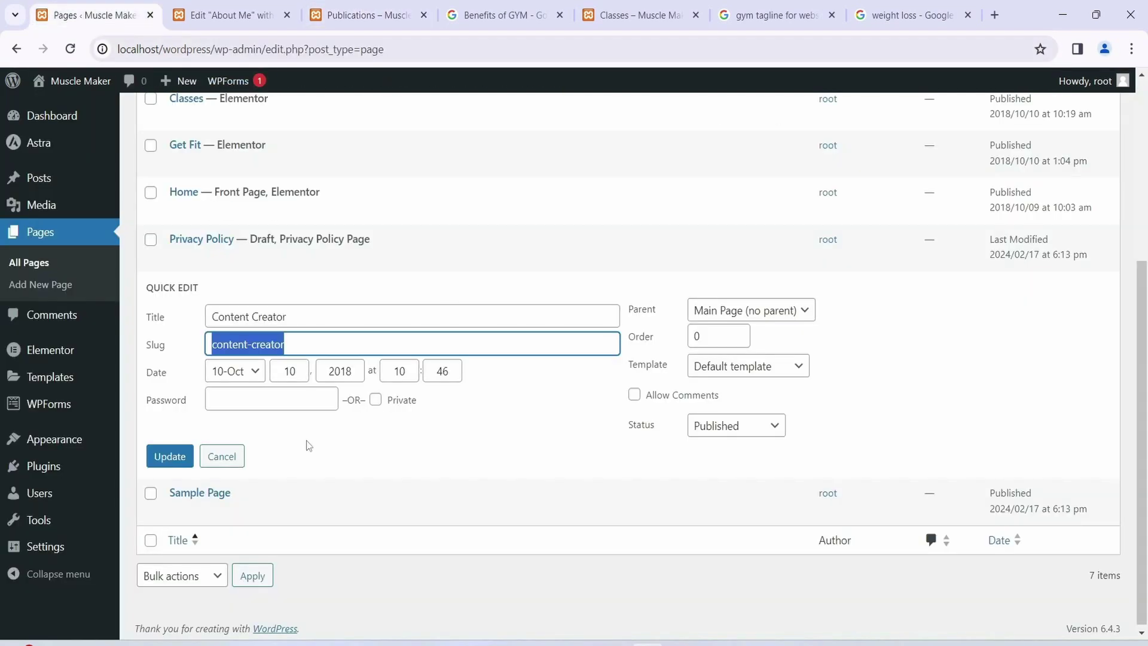
{"action": "left_click", "coordinate": [169, 457]}
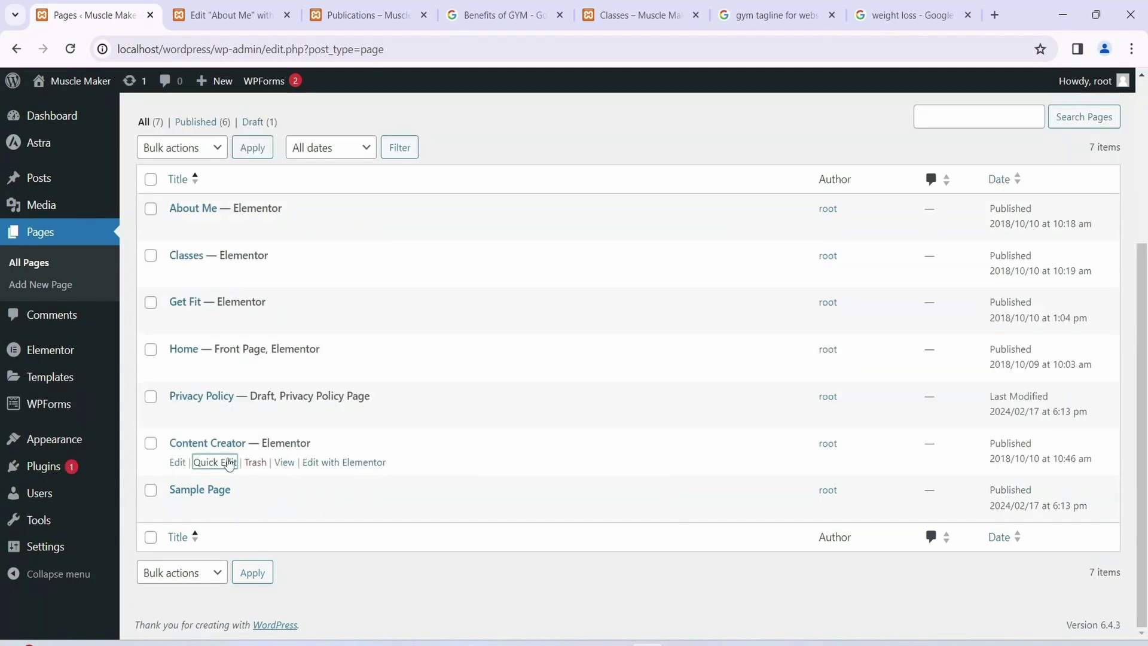
{"action": "left_click", "coordinate": [338, 13]}
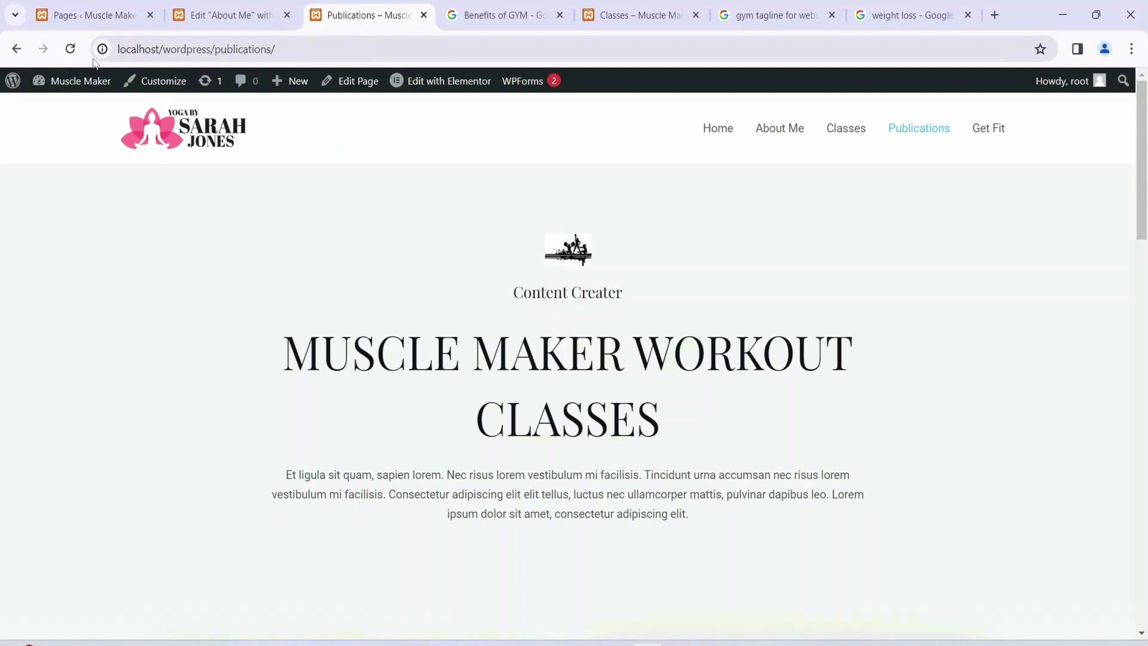
Step: Reload the old Publications address and open the Content Creator page from the site's navigation
{"action": "left_click", "coordinate": [70, 49]}
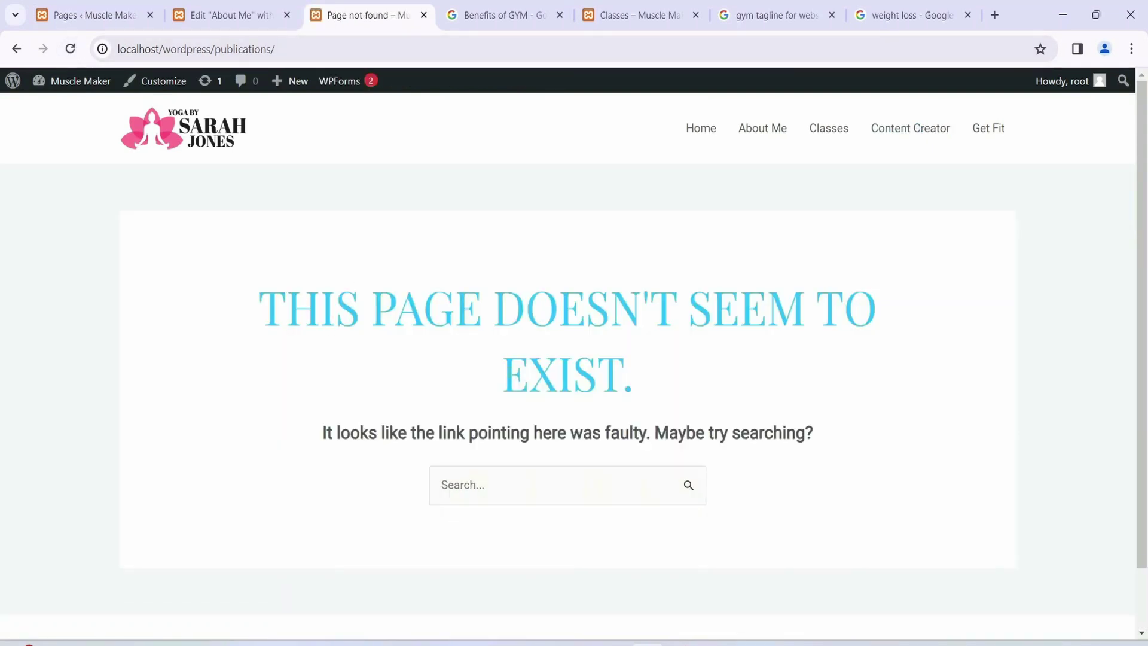
{"action": "left_click", "coordinate": [910, 136]}
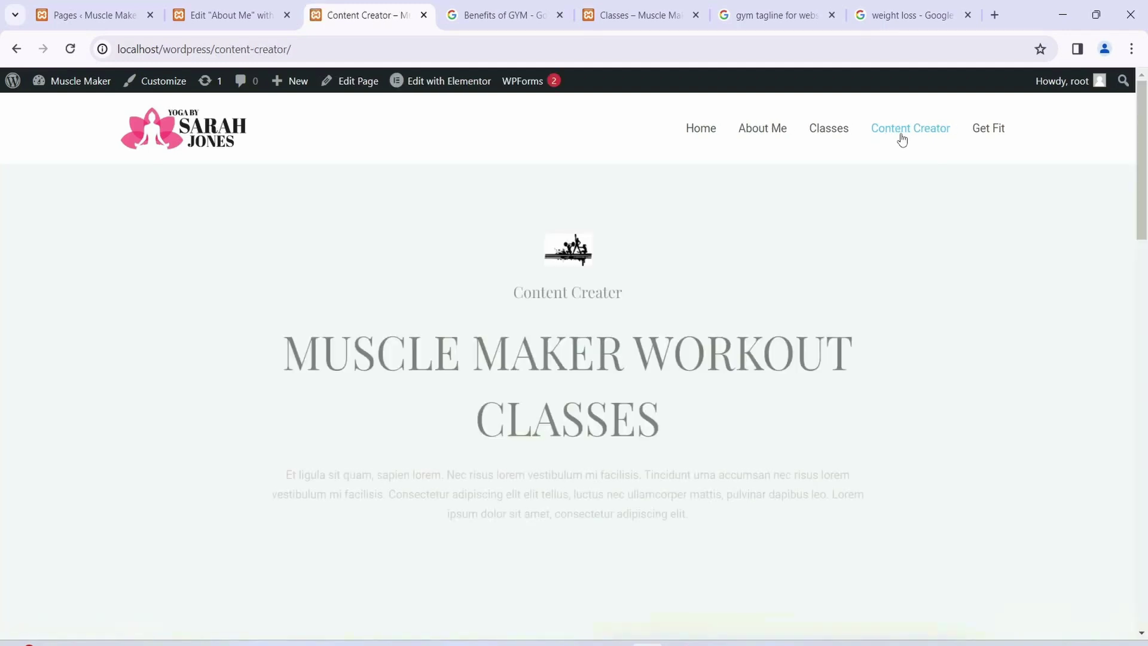
{"action": "scroll", "coordinate": [683, 312], "scroll_direction": "down", "scroll_amount": 1}
{"action": "scroll", "coordinate": [397, 271], "scroll_direction": "down", "scroll_amount": 5}
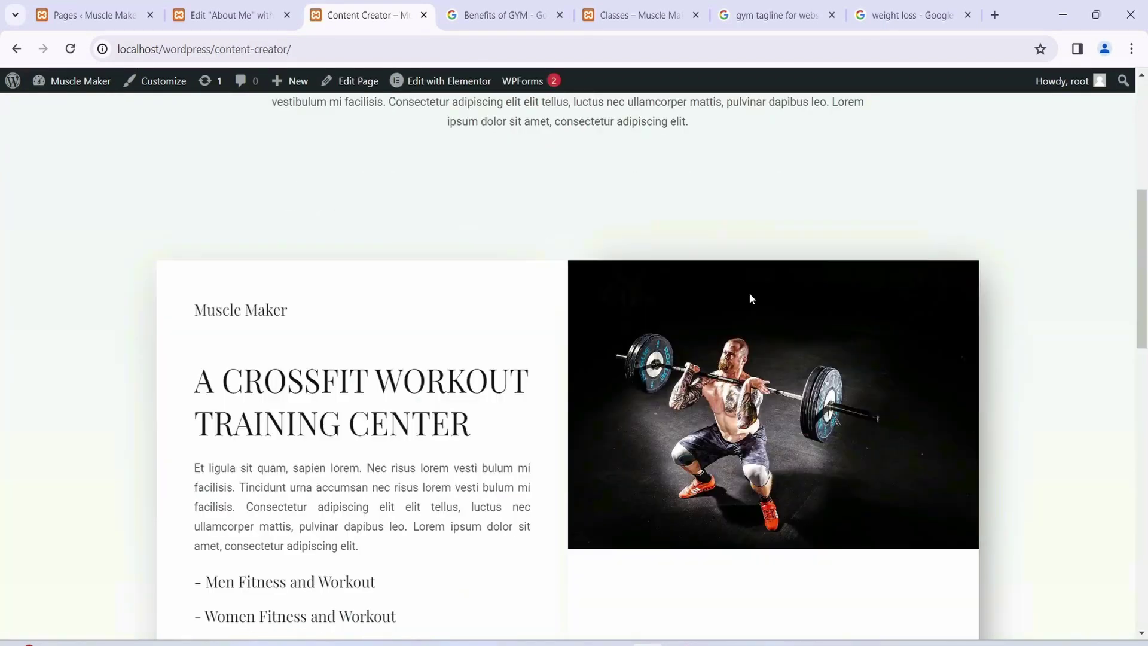
{"action": "scroll", "coordinate": [751, 298], "scroll_direction": "up", "scroll_amount": 6}
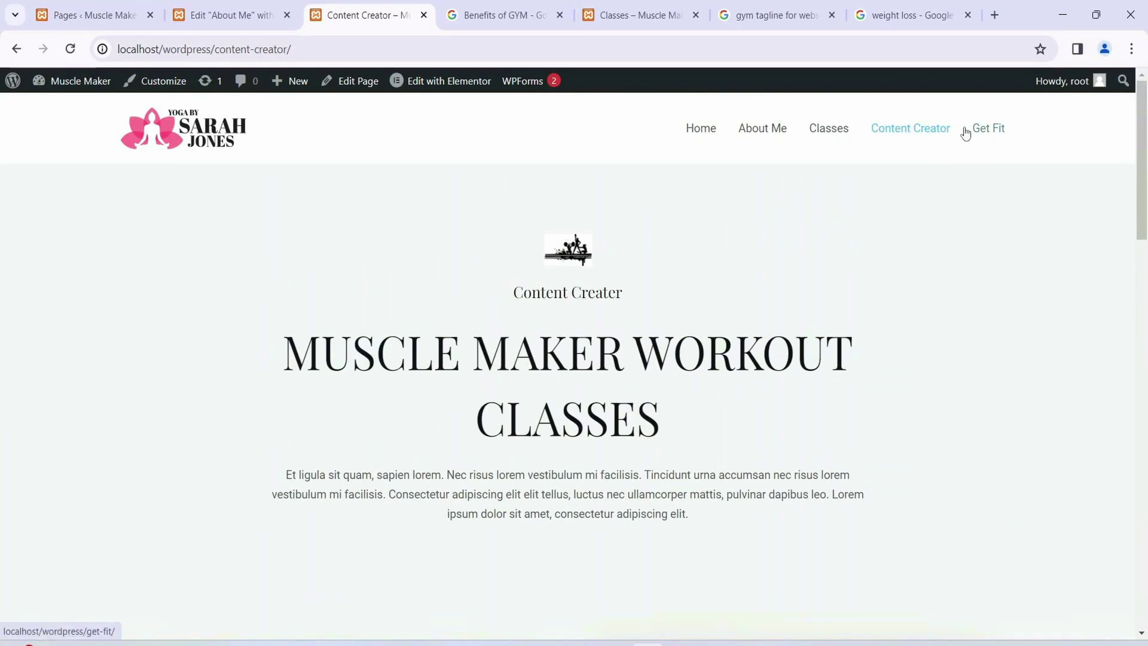
Step: Check the slug at the end of the live Content Creator page's address
{"action": "left_click", "coordinate": [222, 50]}
{"action": "left_click", "coordinate": [223, 50]}
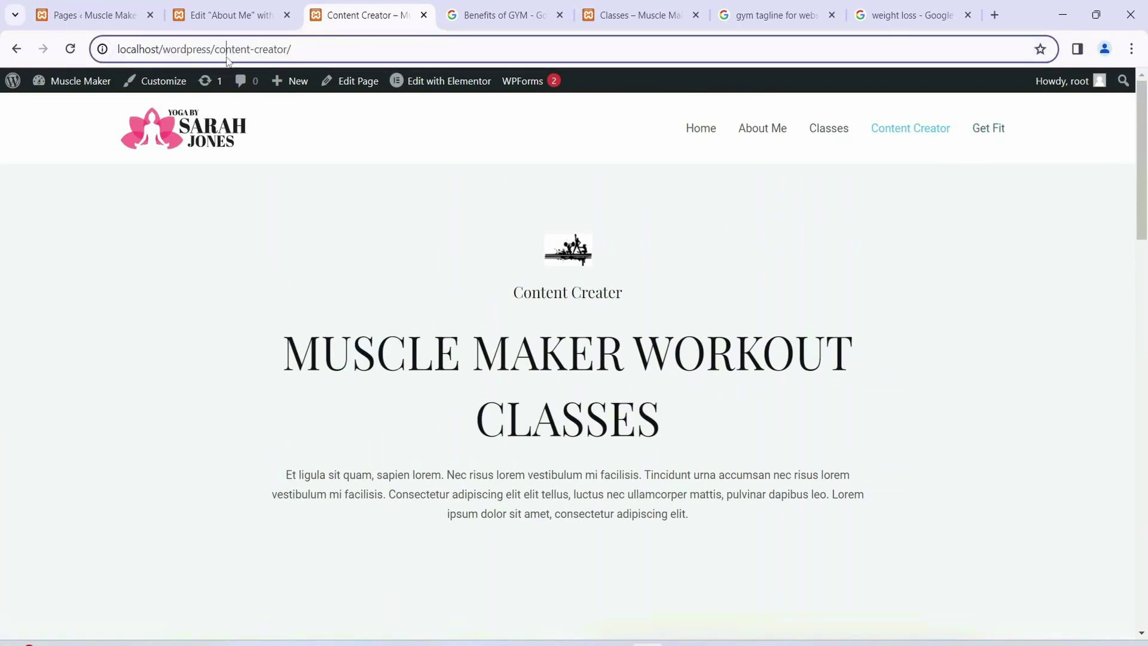
{"action": "left_click_drag", "start_coordinate": [222, 54], "coordinate": [333, 53]}
{"action": "left_click", "coordinate": [333, 53]}
Step: Review the live Content Creator page from its heading to the footer, including the Subscribe and Watch Video sections
{"action": "scroll", "coordinate": [607, 341], "scroll_direction": "down", "scroll_amount": 4}
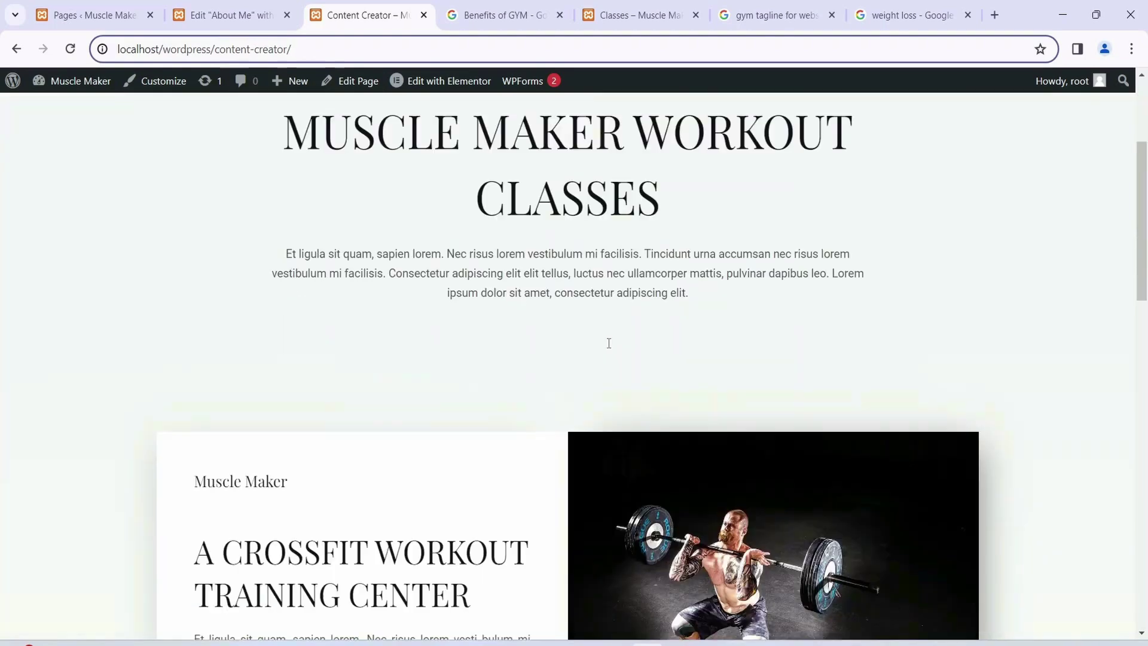
{"action": "scroll", "coordinate": [536, 144], "scroll_direction": "down", "scroll_amount": 9}
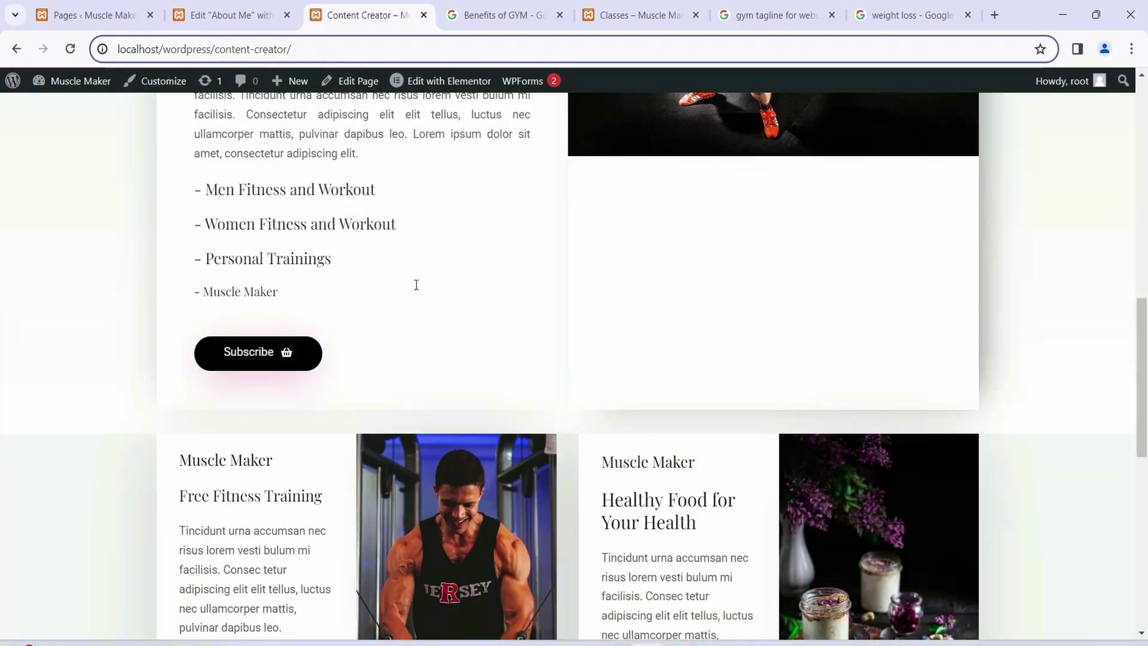
{"action": "scroll", "coordinate": [444, 284], "scroll_direction": "down", "scroll_amount": 7}
{"action": "scroll", "coordinate": [498, 436], "scroll_direction": "down", "scroll_amount": 4}
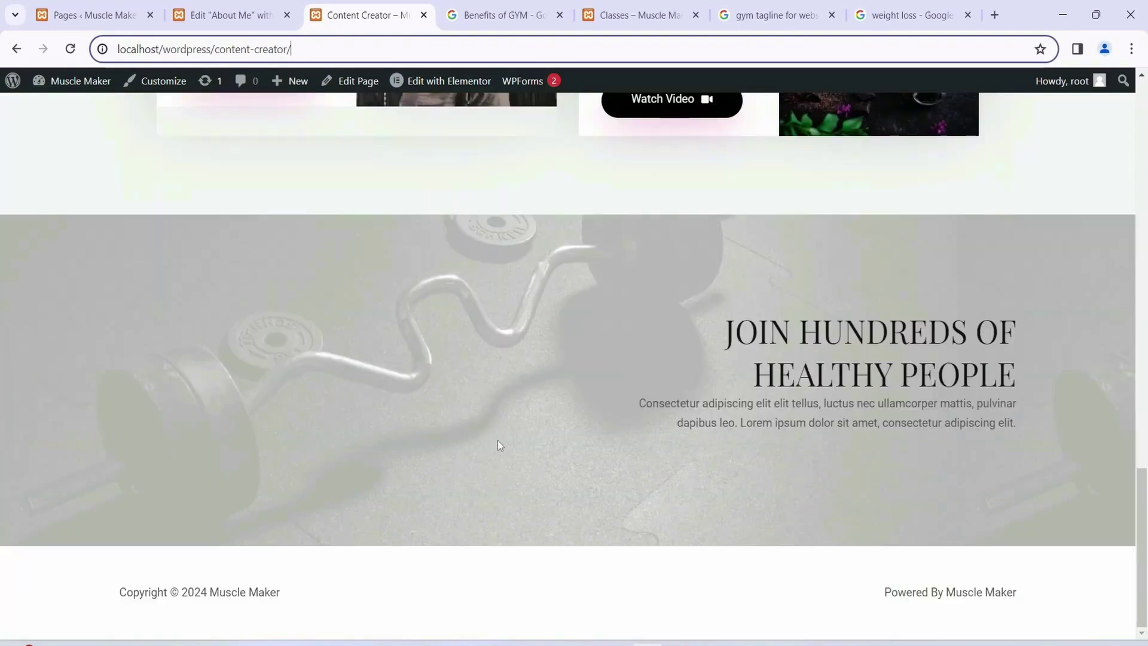
{"action": "scroll", "coordinate": [497, 440], "scroll_direction": "up", "scroll_amount": 8}
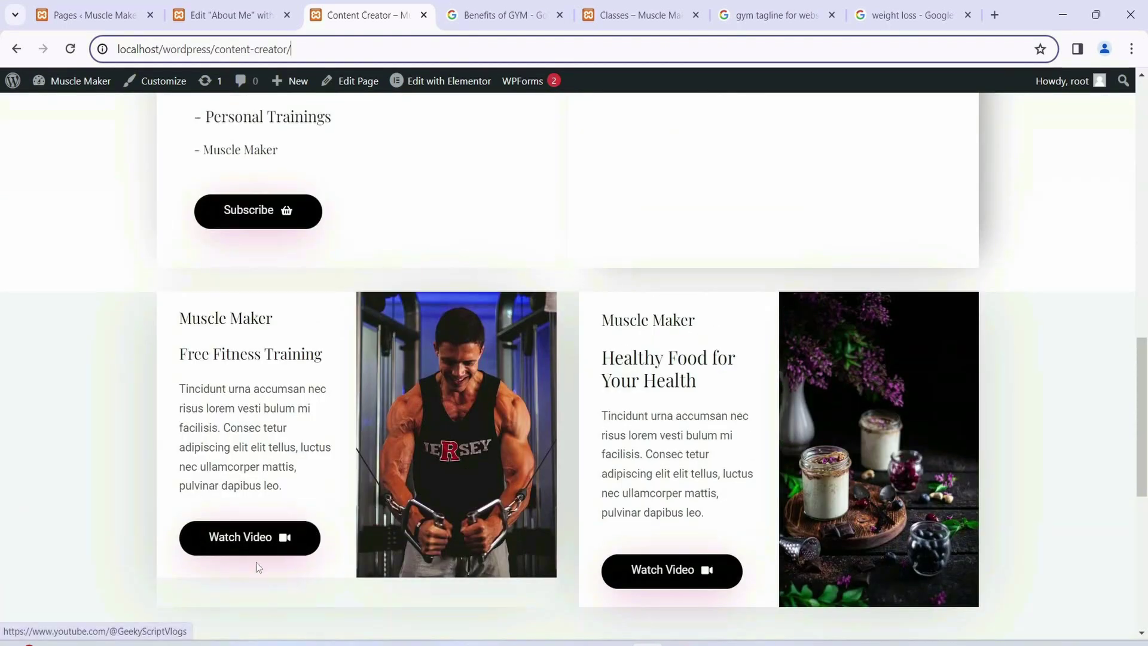
{"action": "scroll", "coordinate": [507, 464], "scroll_direction": "up", "scroll_amount": 4}
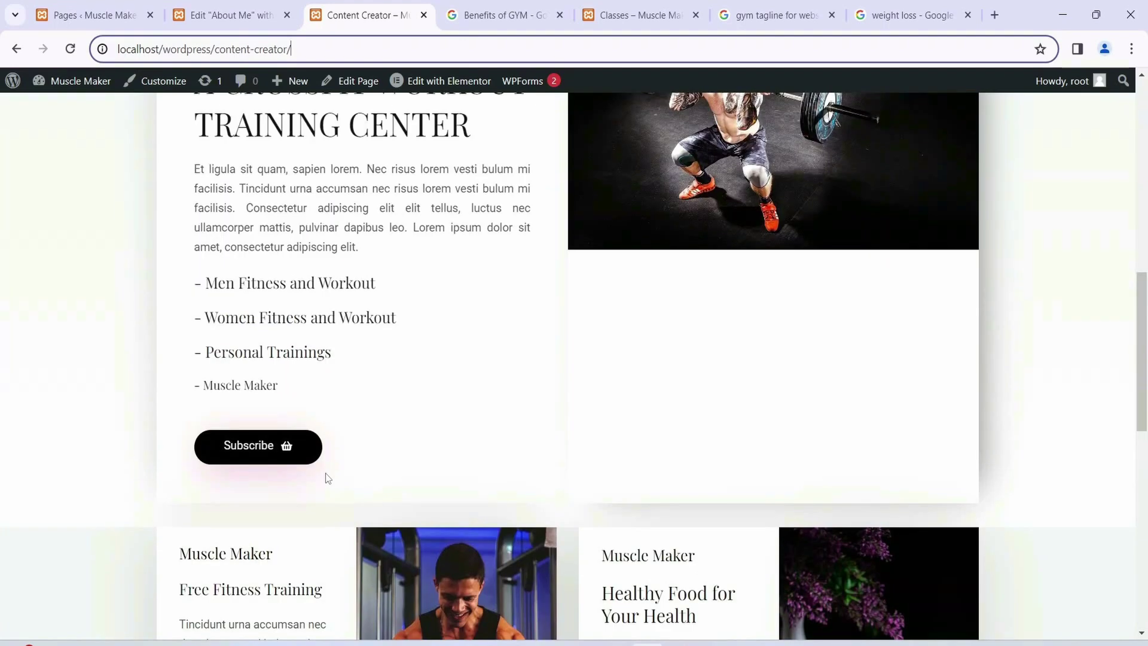
{"action": "scroll", "coordinate": [500, 476], "scroll_direction": "up", "scroll_amount": 1}
{"action": "scroll", "coordinate": [500, 469], "scroll_direction": "down", "scroll_amount": 5}
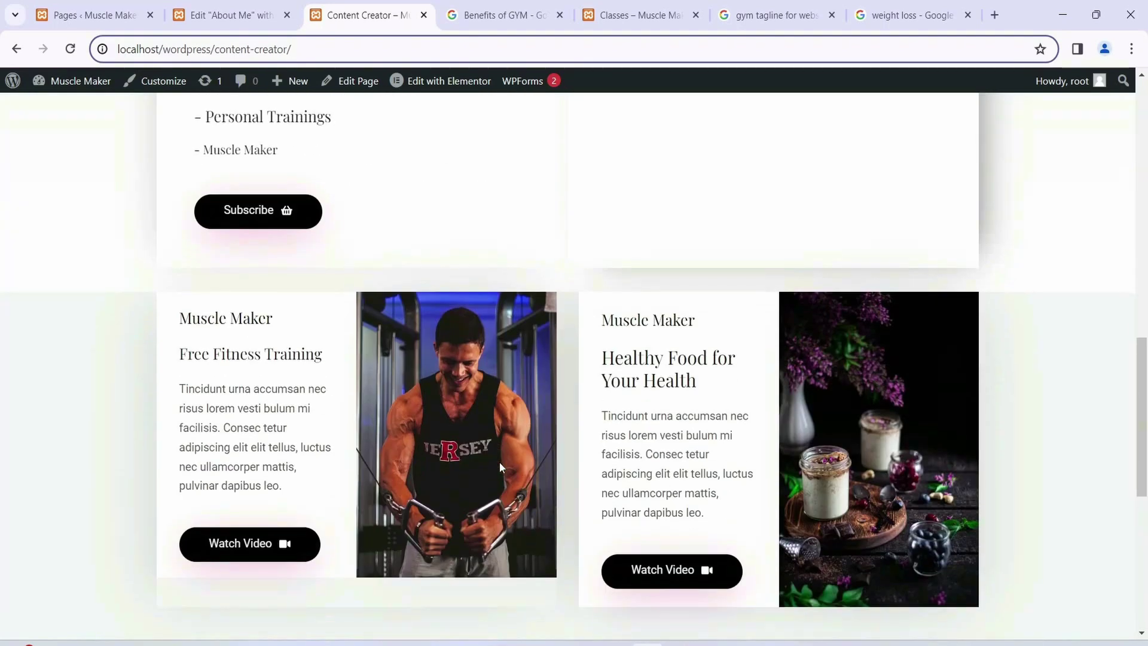
{"action": "scroll", "coordinate": [500, 462], "scroll_direction": "up", "scroll_amount": 15}
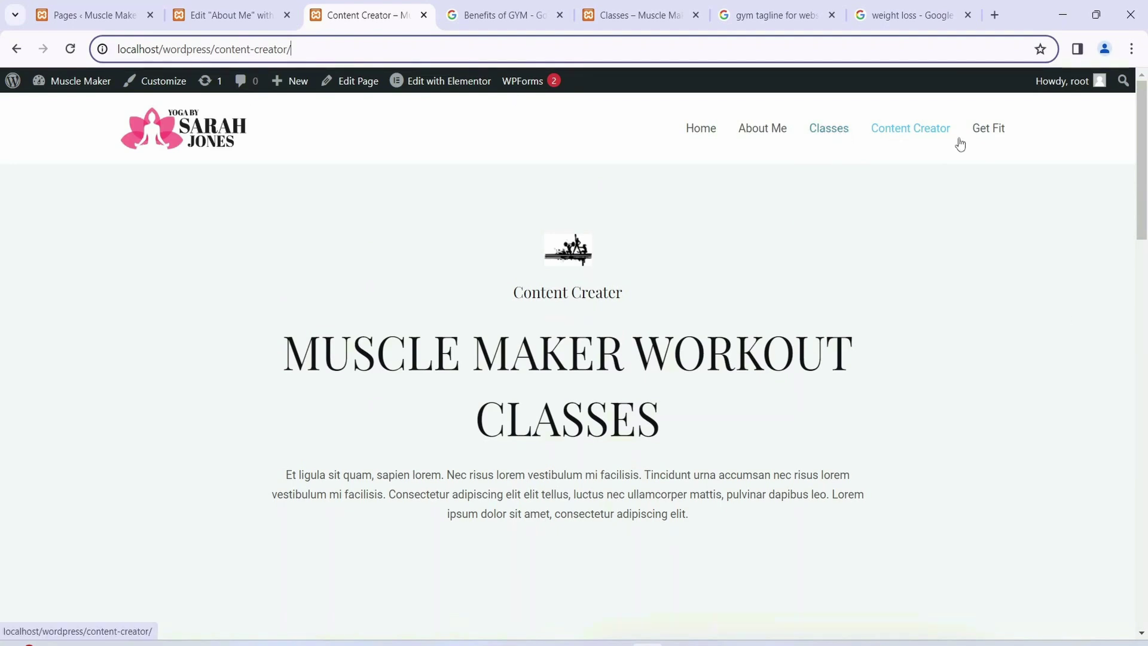
{"action": "left_click", "coordinate": [230, 15]}
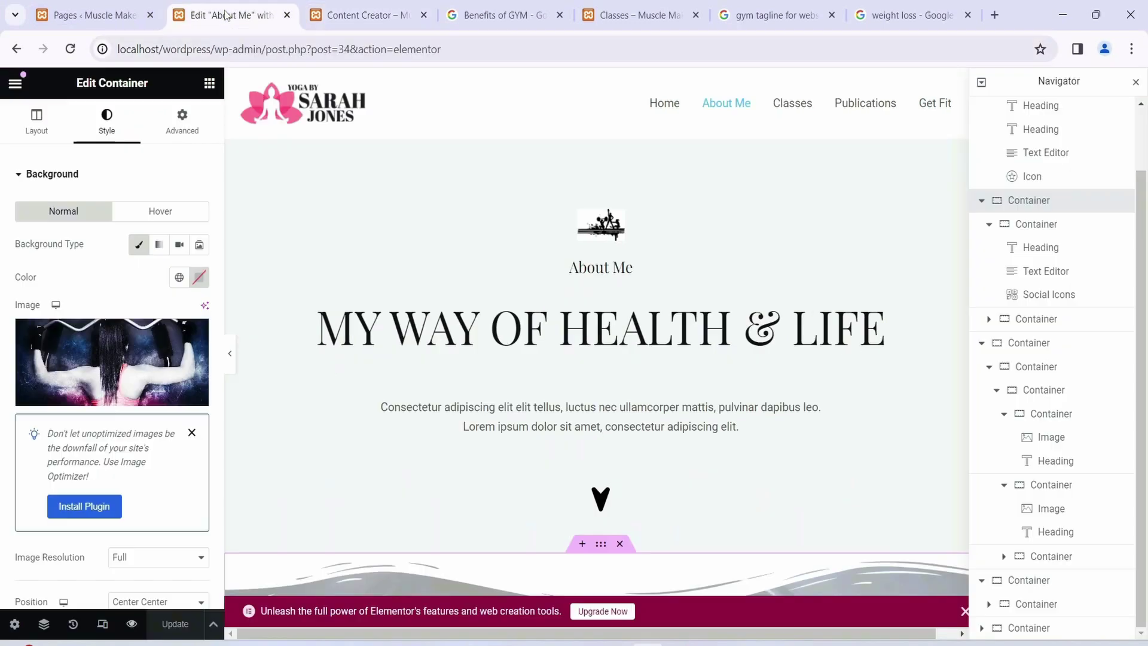
{"action": "left_click", "coordinate": [87, 23]}
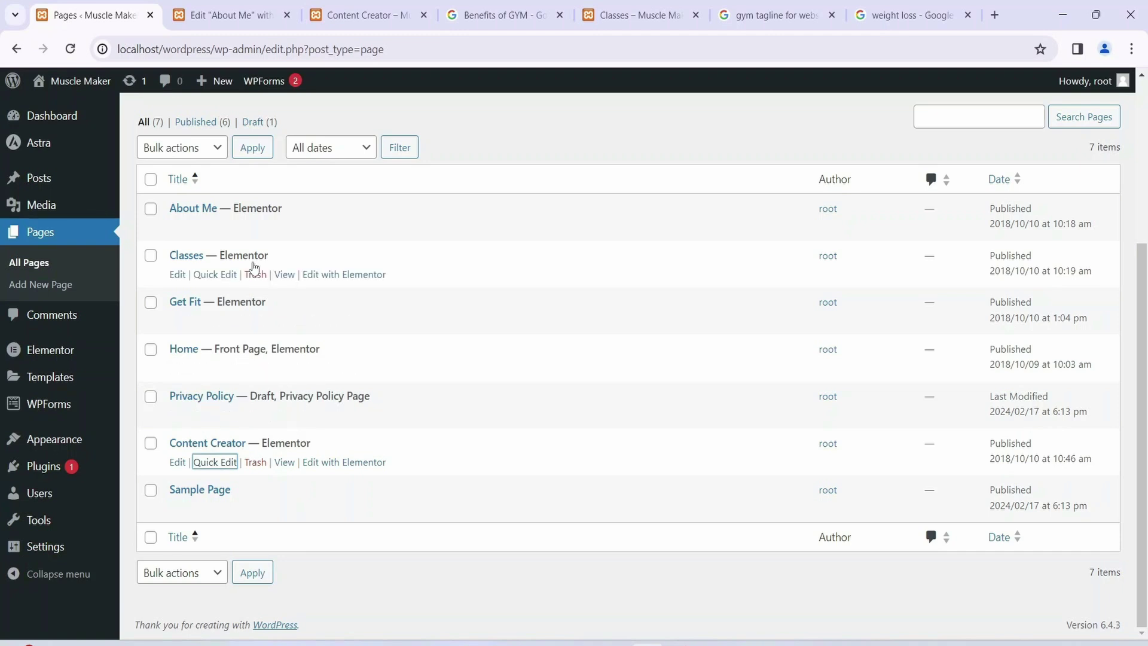
{"action": "left_click", "coordinate": [368, 11]}
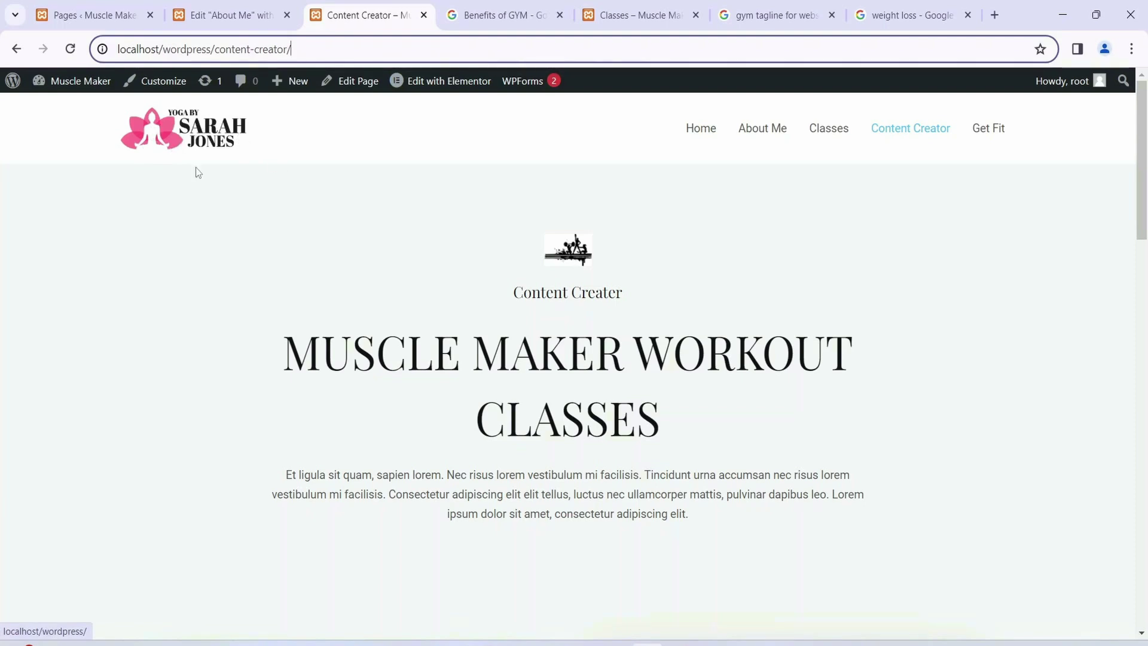
Step: Open the site Customizer, preview the Home page and bring up the settings of the header logo
{"action": "left_click", "coordinate": [162, 88]}
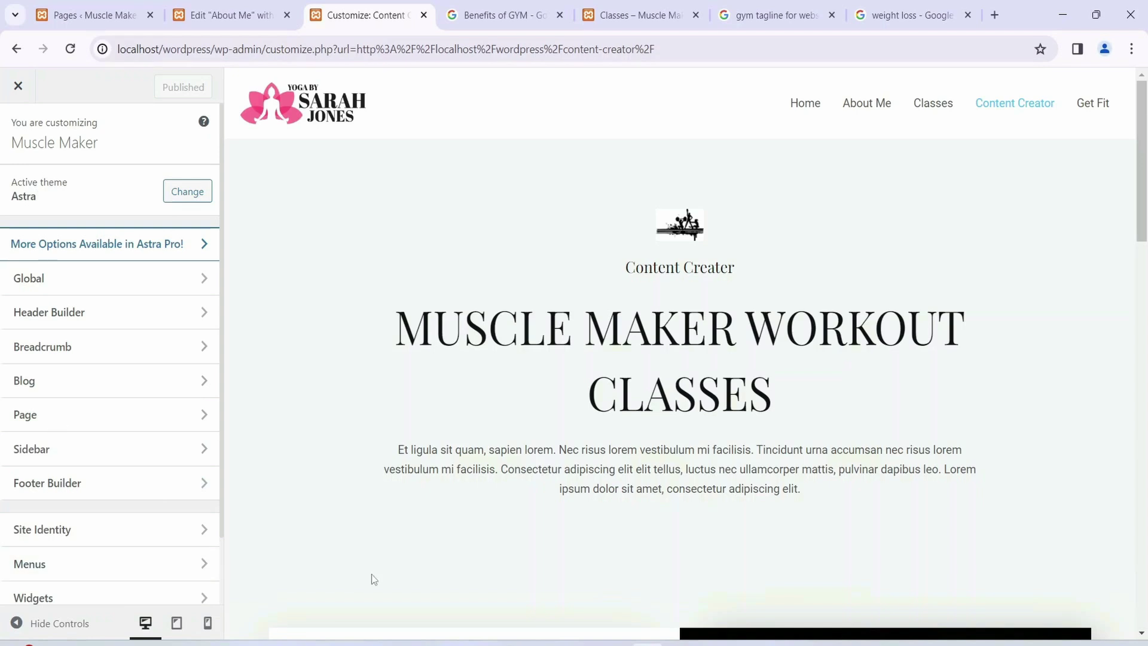
{"action": "left_click", "coordinate": [806, 106]}
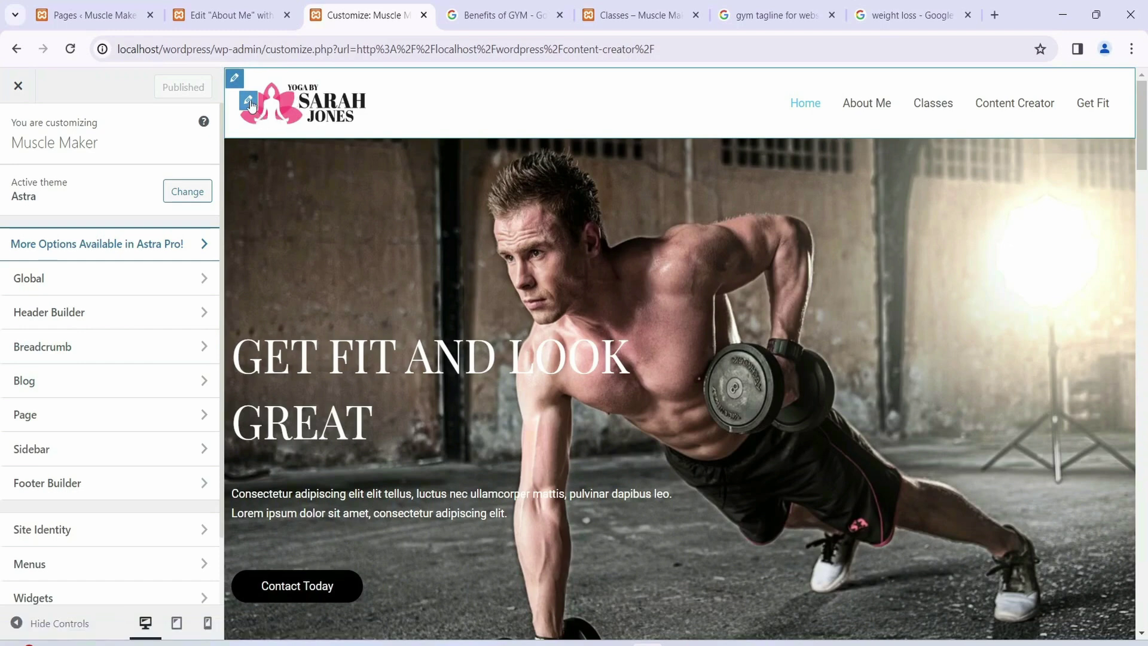
{"action": "left_click", "coordinate": [250, 101]}
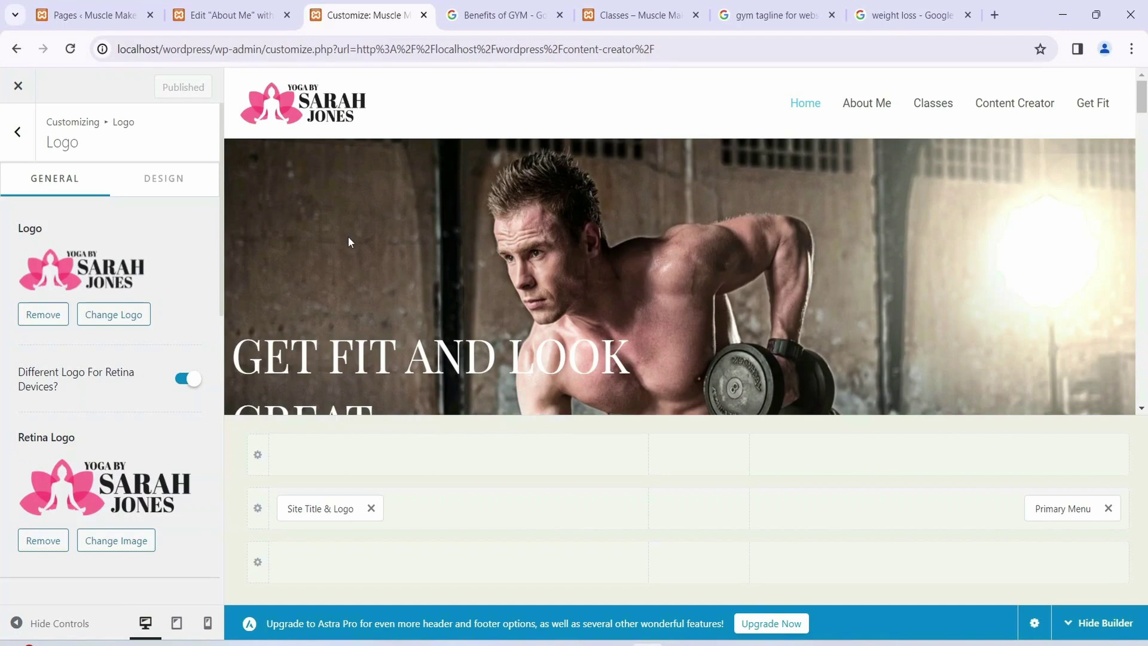
Step: Close the gym tagline and weight loss search pages and search Google for "gym center logo png" in place of Benefits of GYM
{"action": "left_click", "coordinate": [835, 17]}
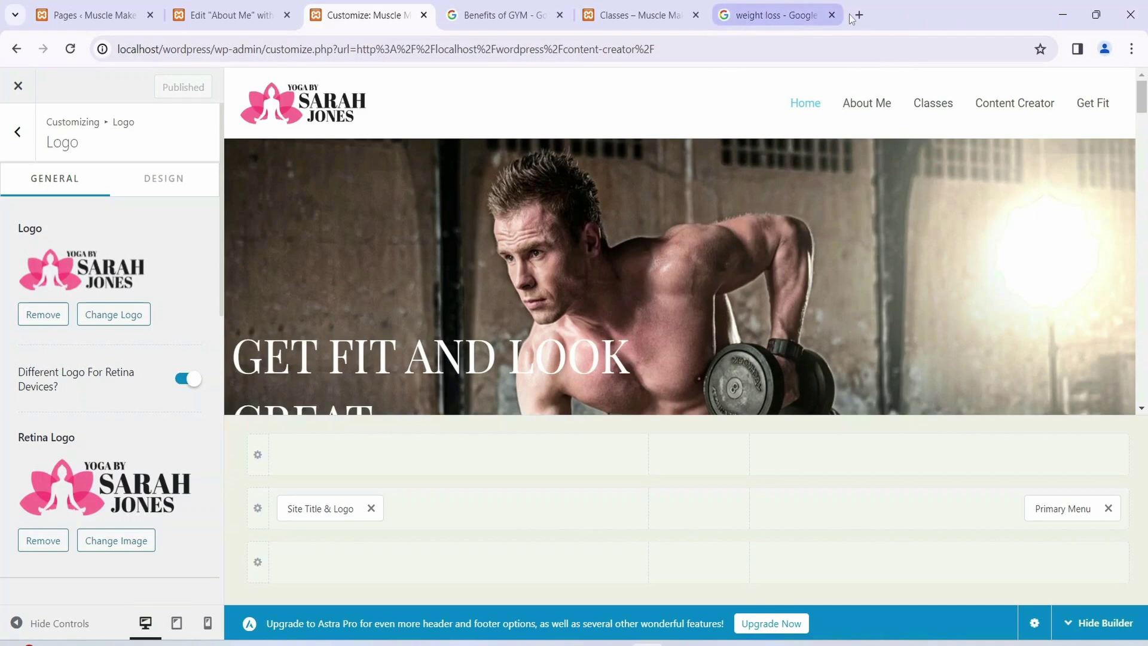
{"action": "left_click", "coordinate": [832, 16]}
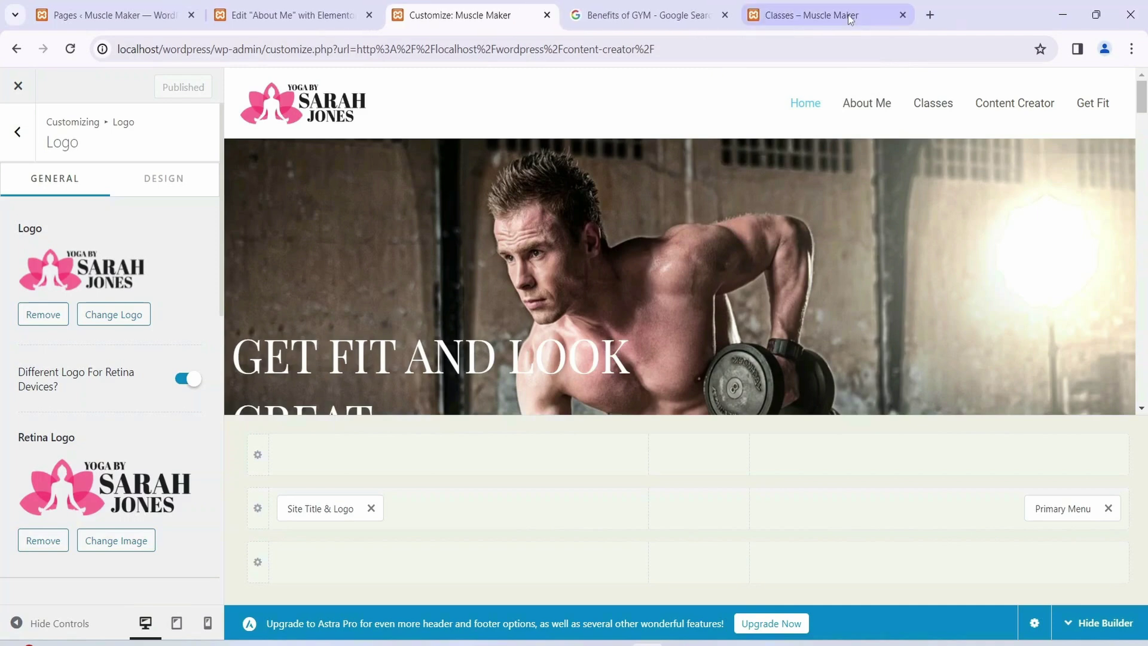
{"action": "left_click", "coordinate": [664, 17]}
{"action": "left_click_drag", "start_coordinate": [226, 87], "coordinate": [46, 94]}
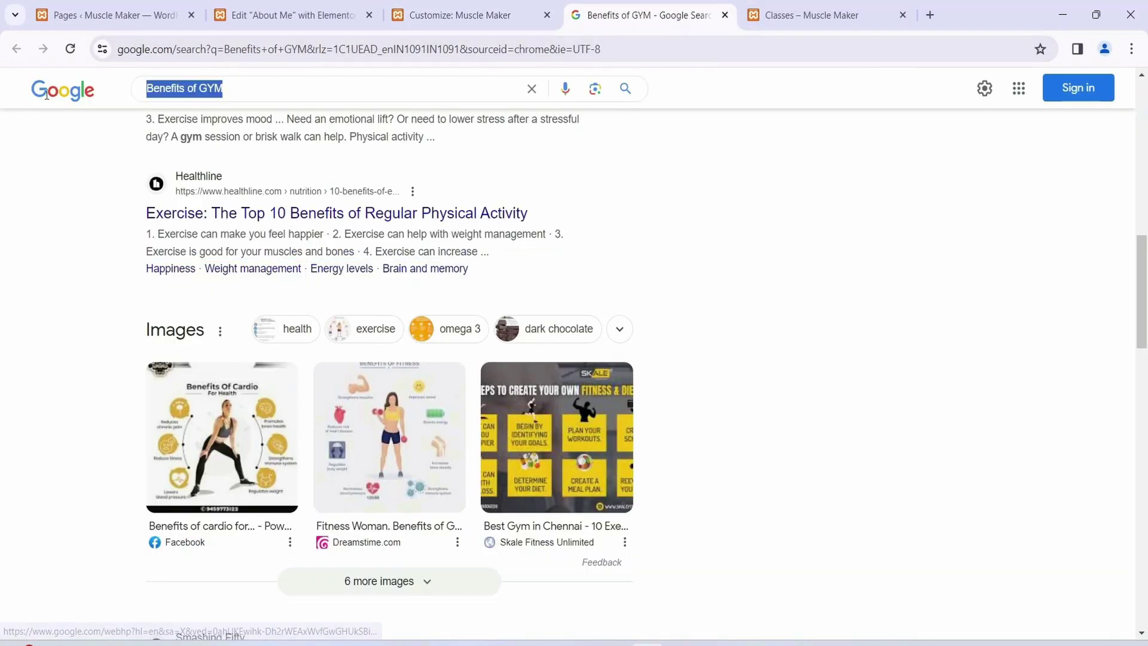
{"action": "type", "text": "gym center logo"}
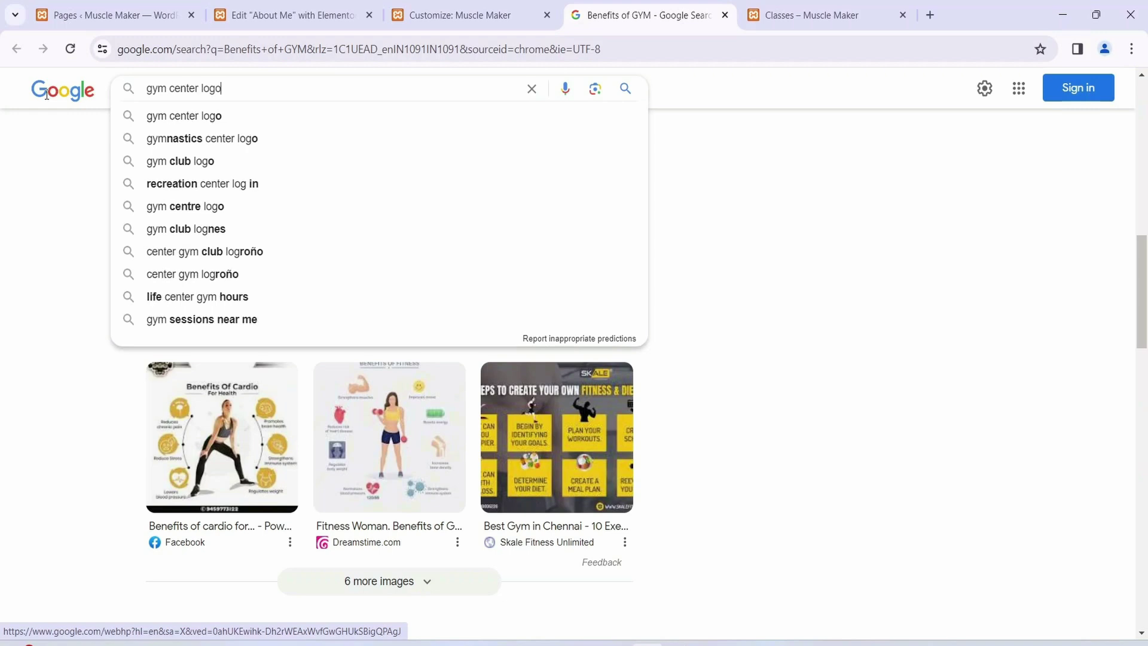
{"action": "type", "text": " png"}
{"action": "key", "text": "Return"}
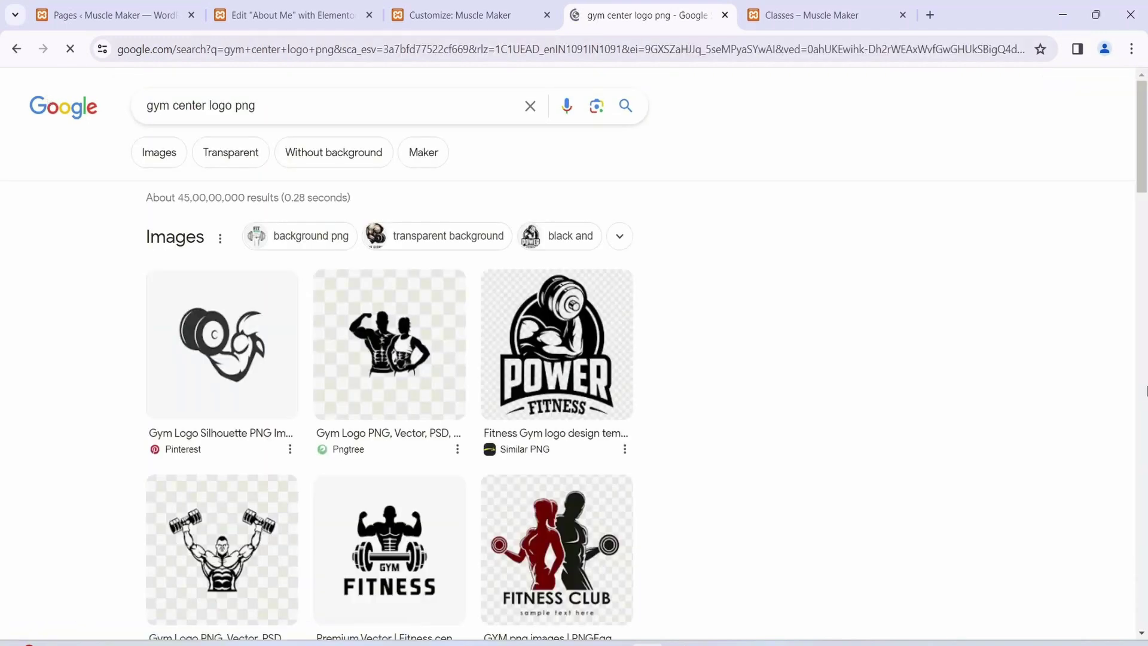
Step: Show the image results and filter them by usage rights to Creative Commons licenses
{"action": "left_click", "coordinate": [165, 159]}
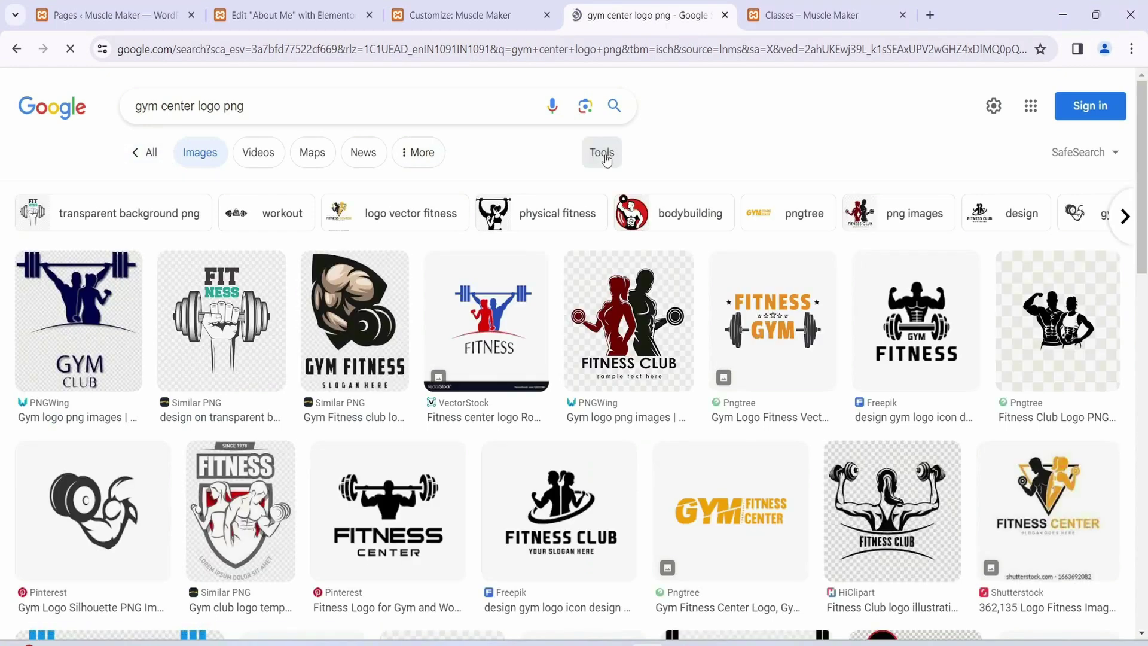
{"action": "left_click", "coordinate": [592, 157]}
{"action": "left_click", "coordinate": [574, 197]}
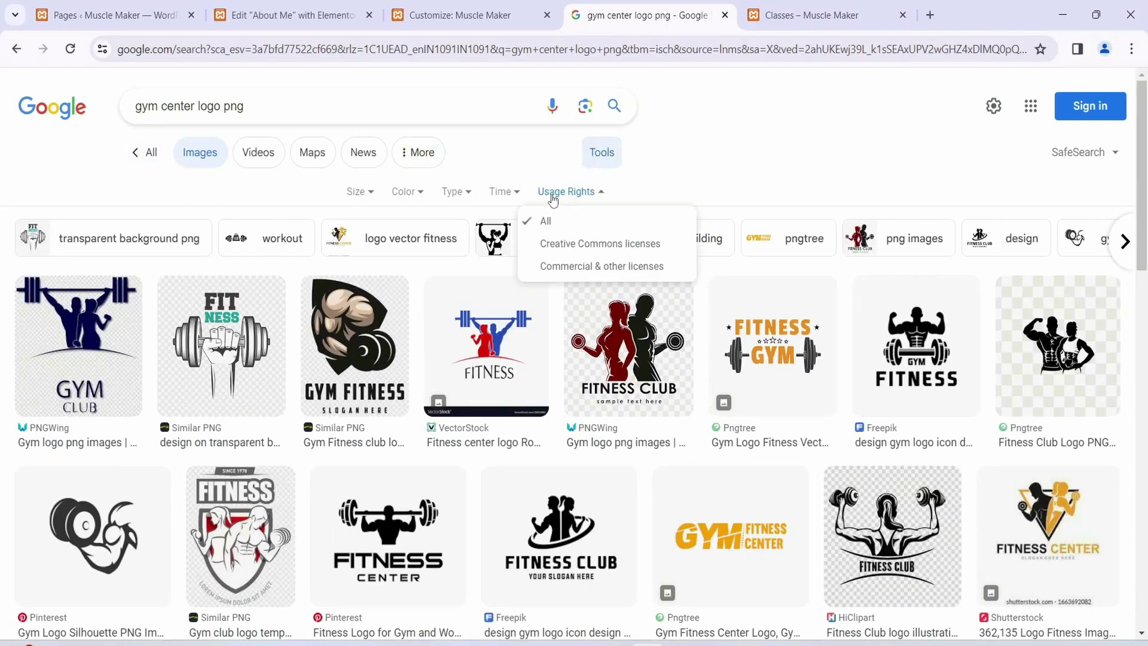
{"action": "left_click", "coordinate": [551, 249]}
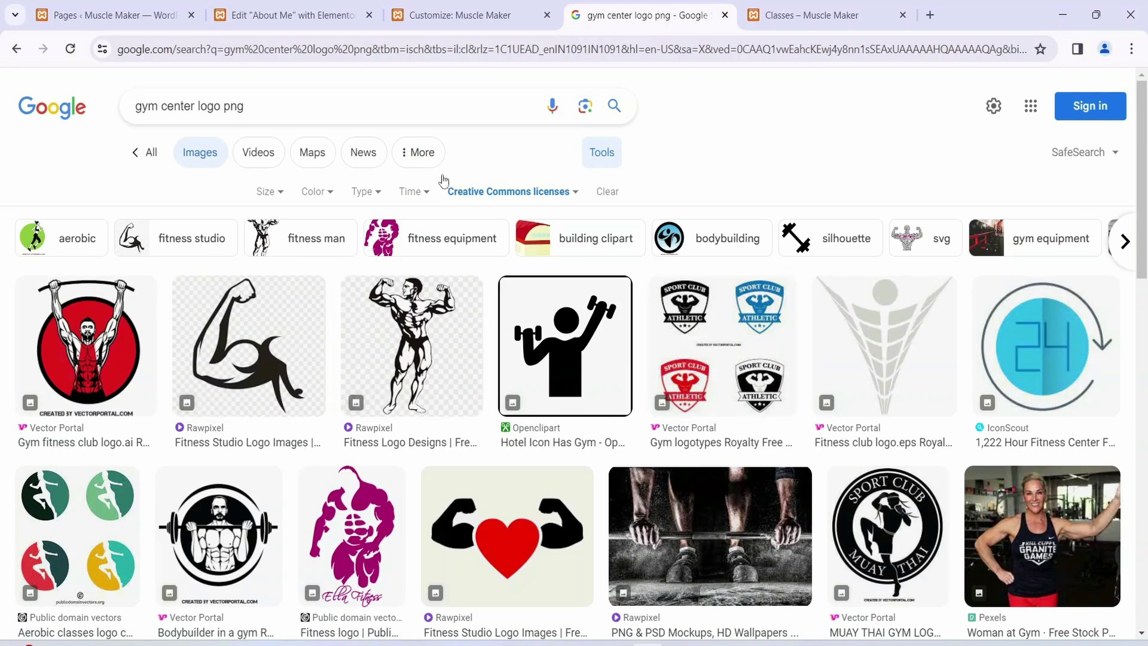
Step: Preview the Rawpixel logo with a red heart between two flexed arms and open that image separately
{"action": "scroll", "coordinate": [726, 186], "scroll_direction": "down", "scroll_amount": 3}
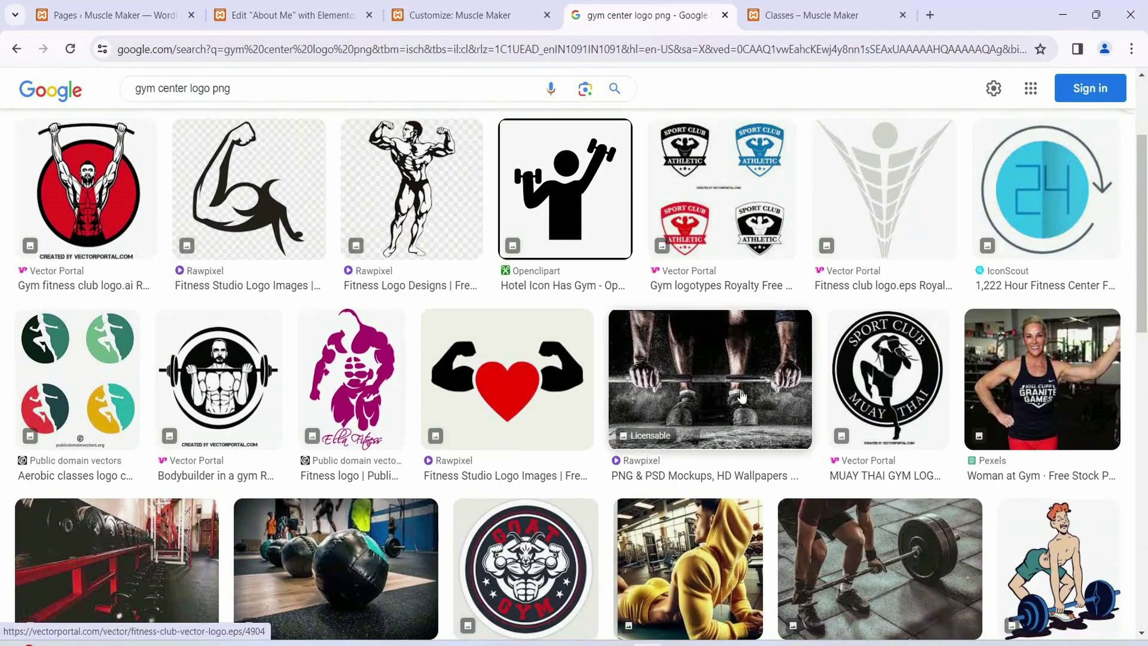
{"action": "left_click", "coordinate": [513, 388]}
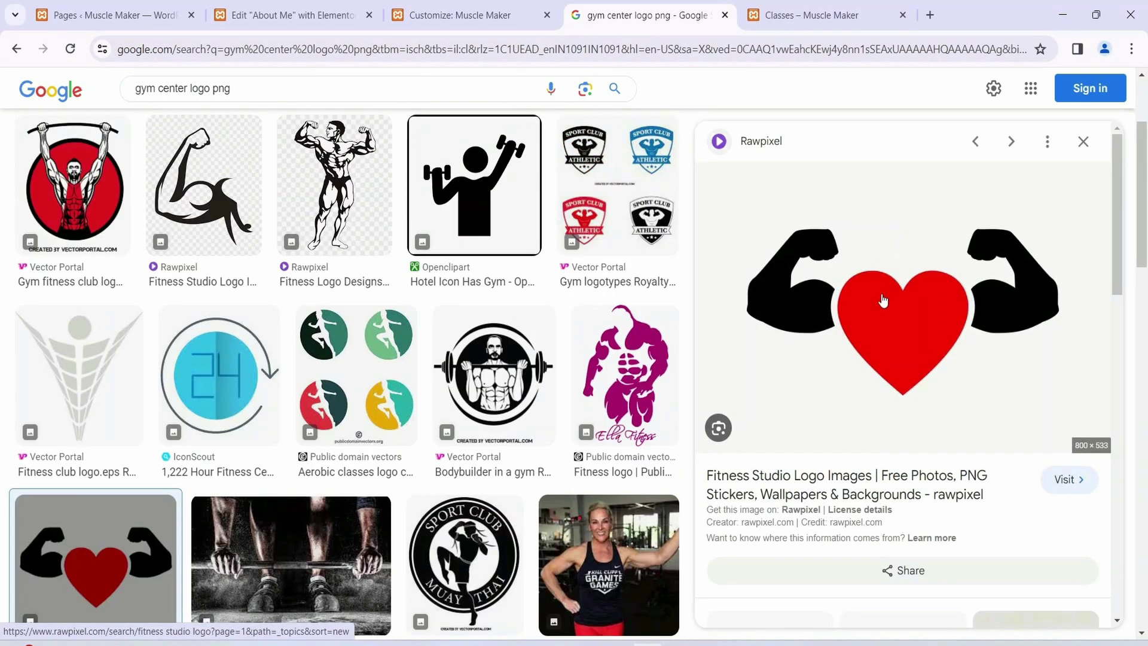
{"action": "right_click", "coordinate": [883, 300]}
{"action": "left_click", "coordinate": [940, 487]}
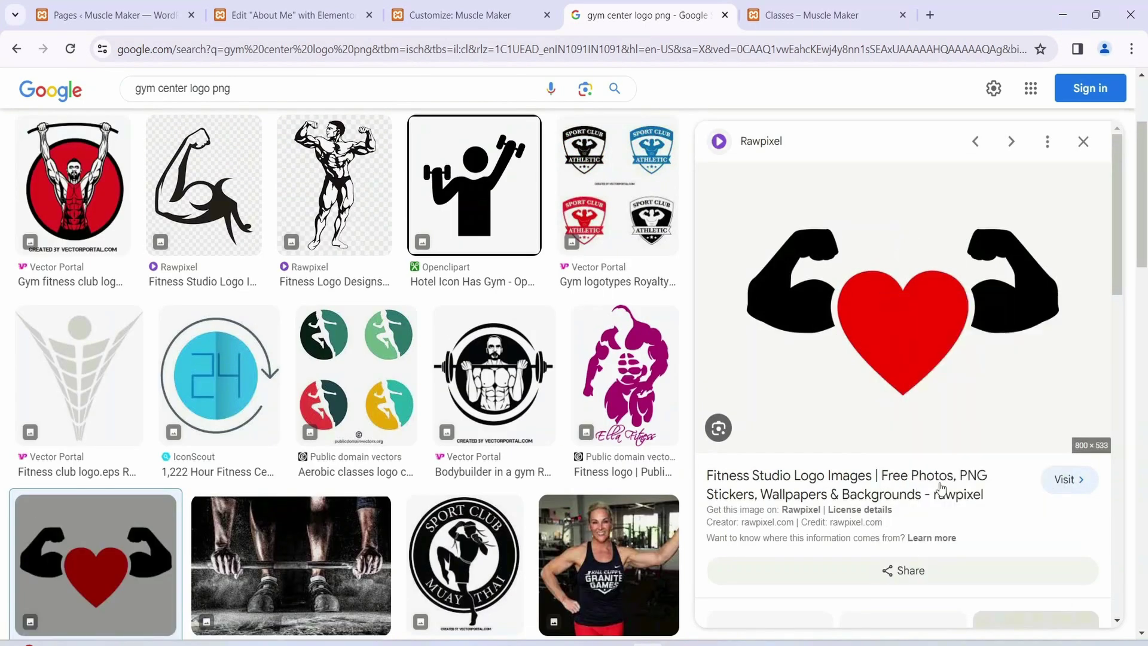
Step: Save the heart logo image as a WEBP file in the Downloads folder and select it there
{"action": "left_click", "coordinate": [742, 15]}
{"action": "right_click", "coordinate": [514, 264]}
{"action": "left_click", "coordinate": [569, 302]}
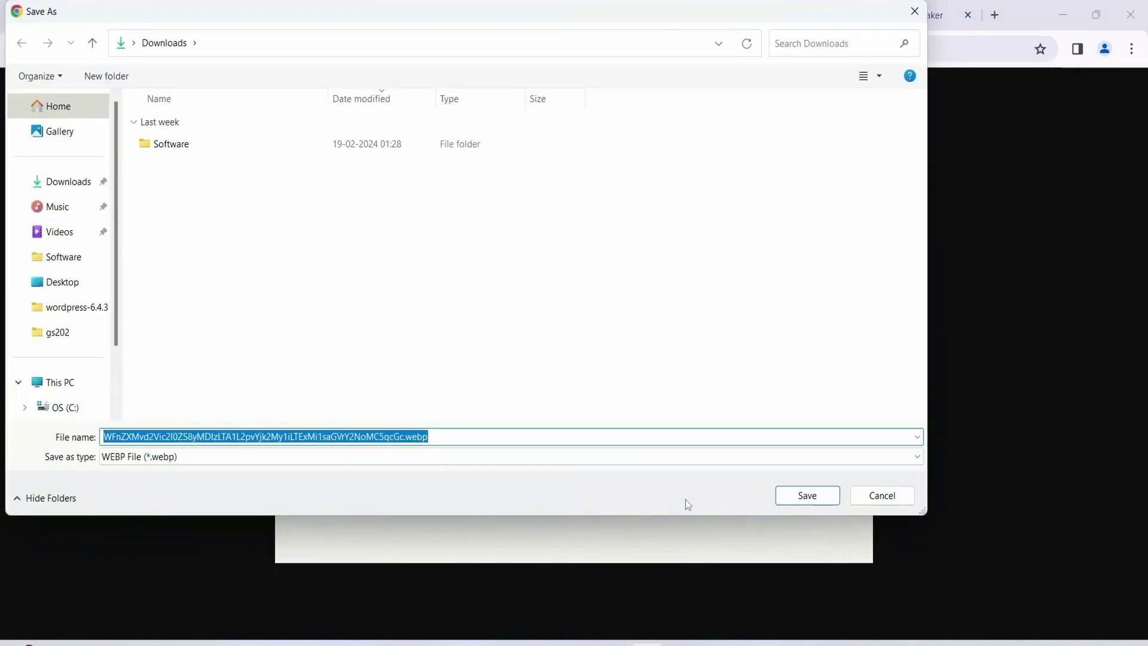
{"action": "left_click", "coordinate": [813, 500]}
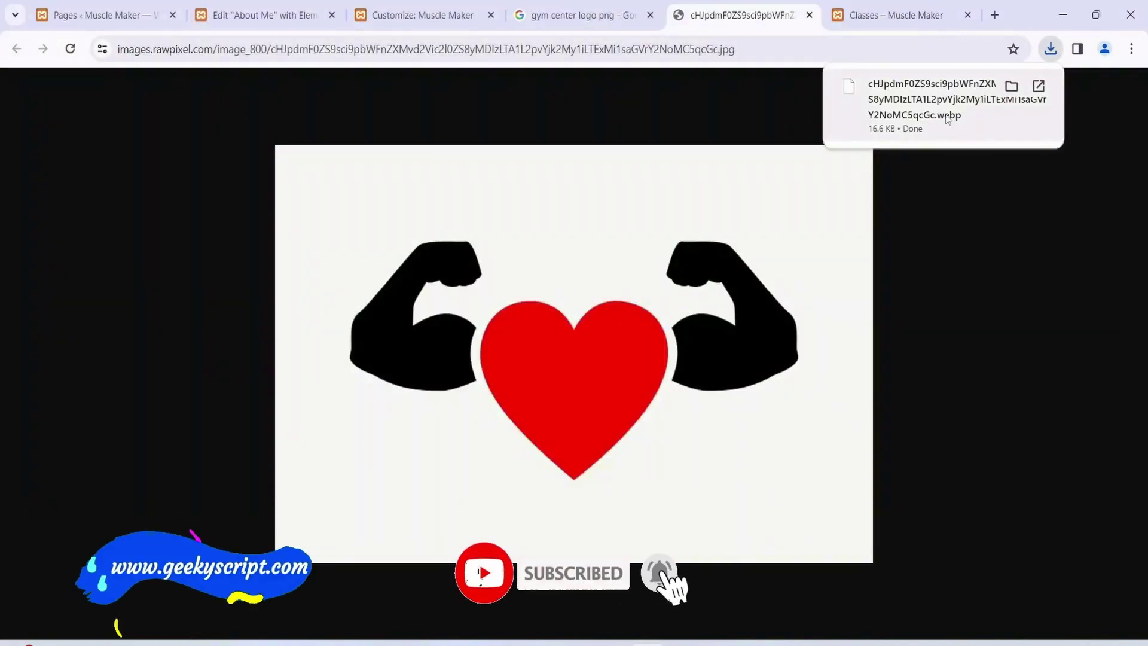
{"action": "left_click", "coordinate": [1010, 86]}
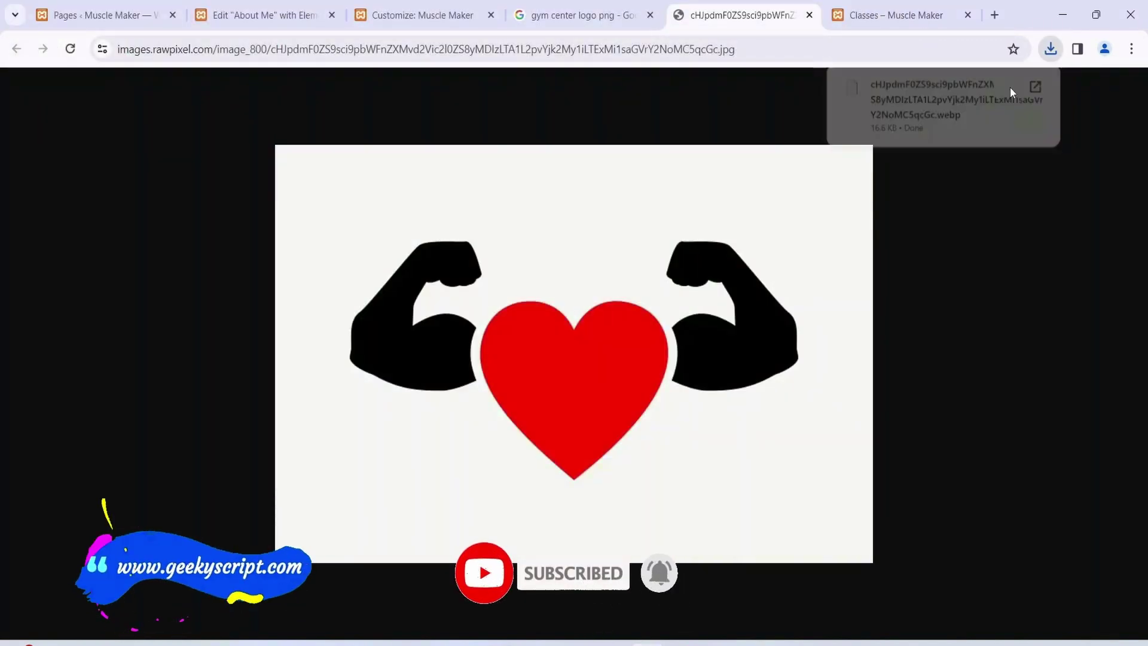
{"action": "left_click", "coordinate": [179, 173]}
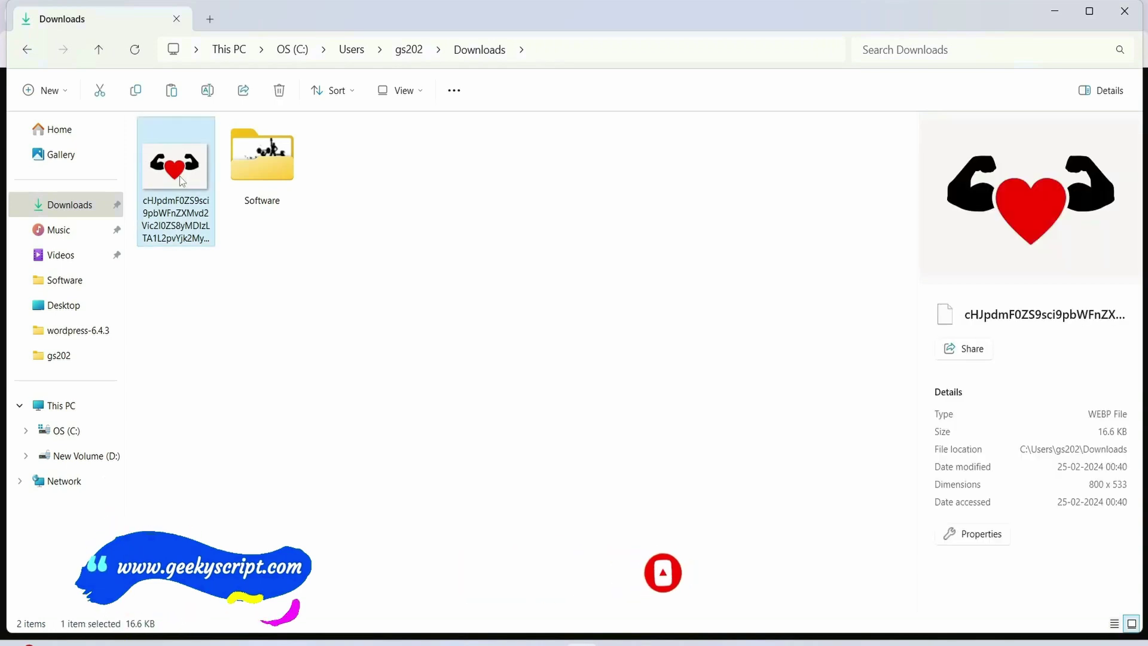
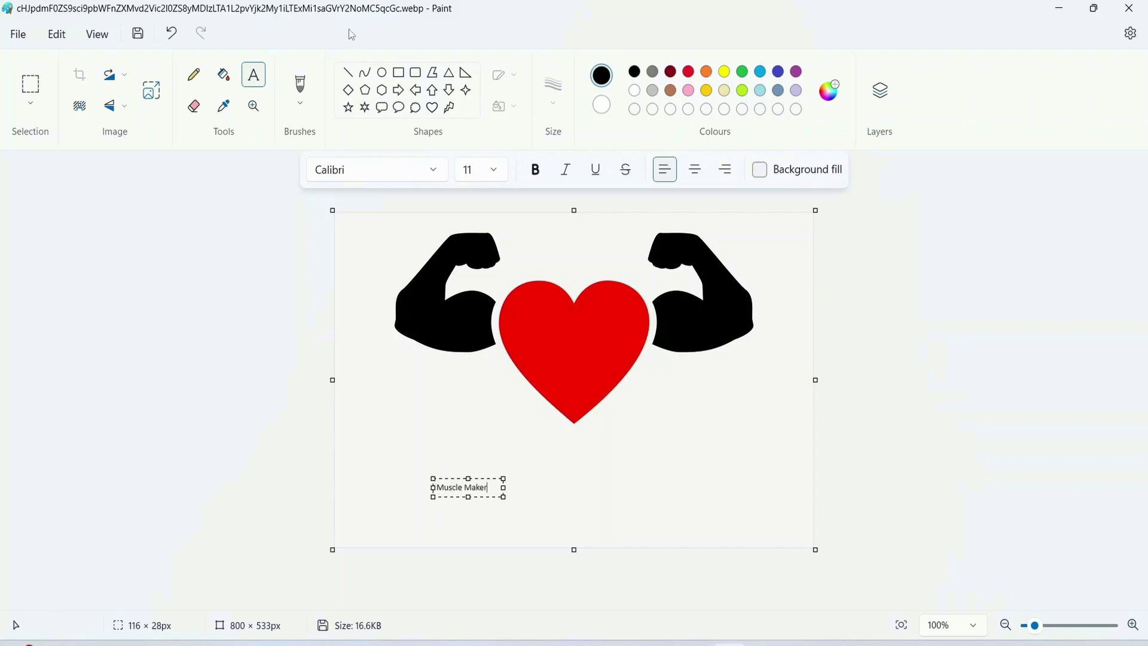
Step: Select the Muscle Maker text below the heart and set its font to Broadway
{"action": "key", "text": "ctrl+a"}
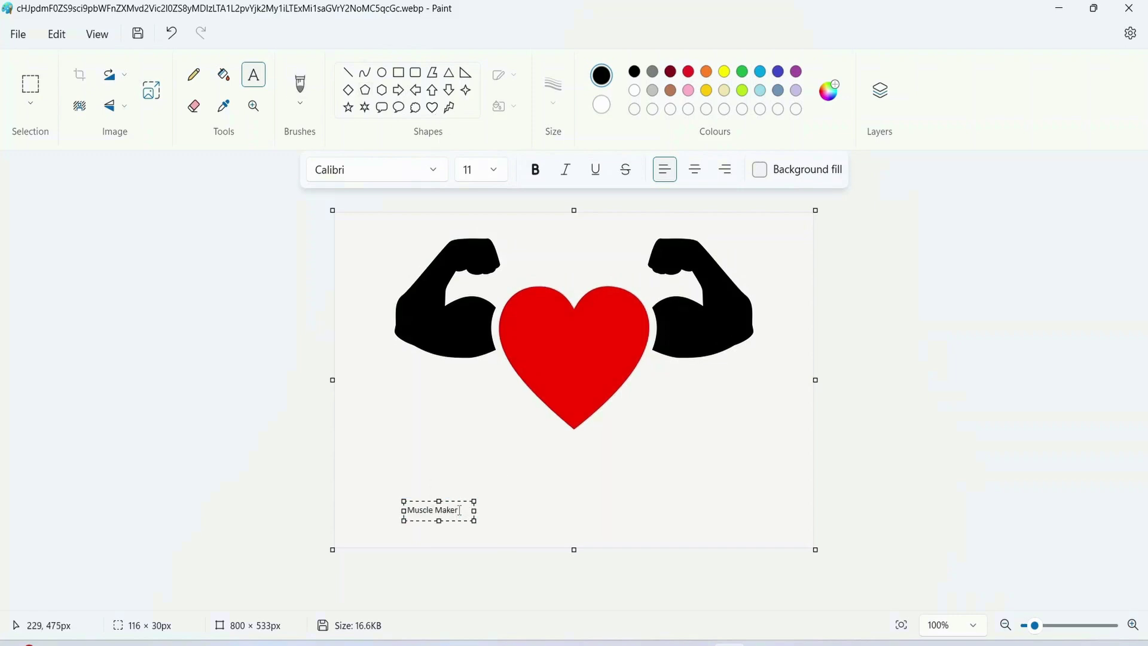
{"action": "left_click_drag", "start_coordinate": [459, 510], "coordinate": [404, 509]}
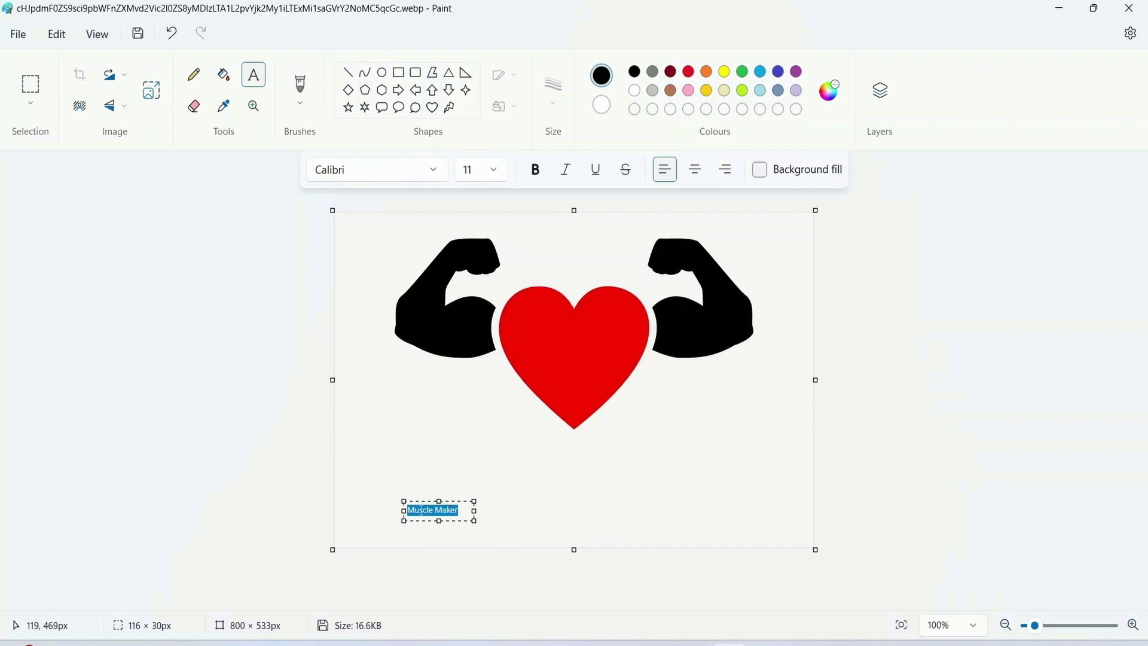
{"action": "left_click", "coordinate": [416, 187]}
{"action": "scroll", "coordinate": [398, 190], "scroll_direction": "up", "scroll_amount": 3}
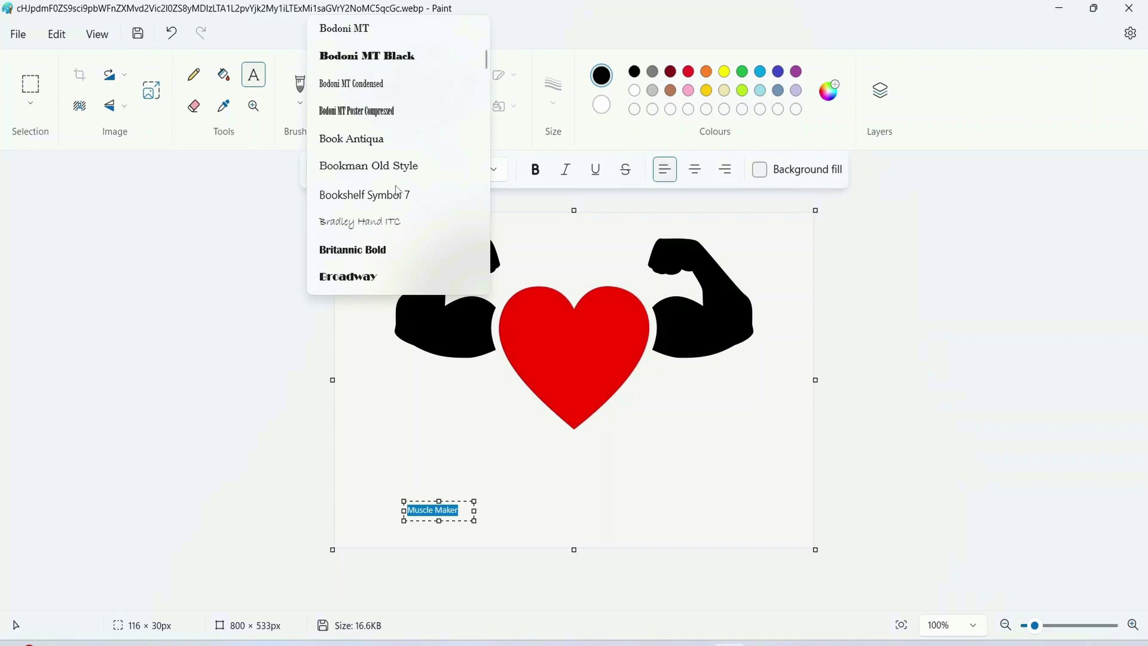
{"action": "scroll", "coordinate": [397, 189], "scroll_direction": "down", "scroll_amount": 2}
{"action": "scroll", "coordinate": [372, 244], "scroll_direction": "up", "scroll_amount": 2}
{"action": "scroll", "coordinate": [369, 235], "scroll_direction": "down", "scroll_amount": 1}
{"action": "left_click", "coordinate": [358, 238]}
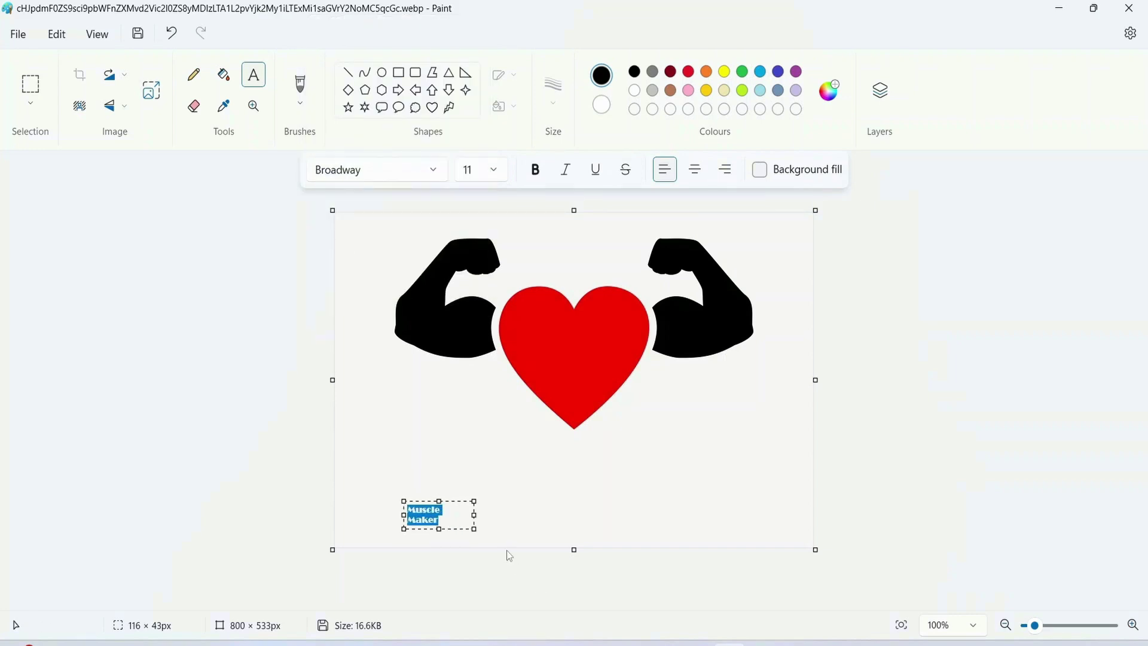
Step: Widen the Muscle Maker text box, set the font size to 72 and place the text directly beneath the heart
{"action": "left_click_drag", "start_coordinate": [475, 515], "coordinate": [603, 518]}
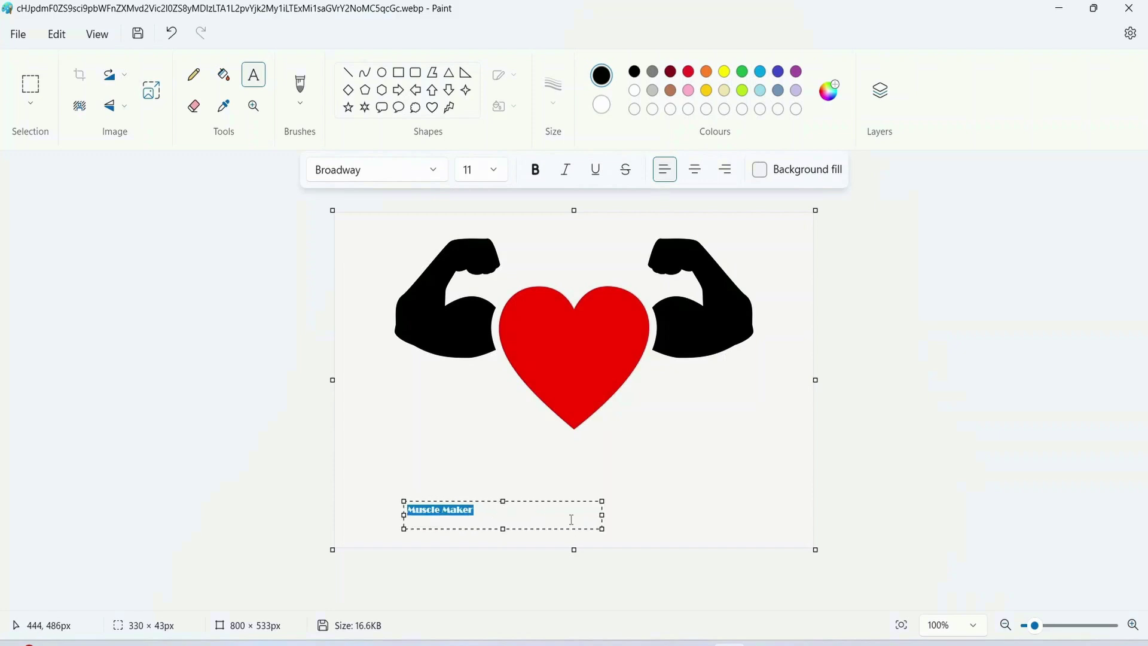
{"action": "left_click", "coordinate": [505, 175]}
{"action": "scroll", "coordinate": [469, 359], "scroll_direction": "down", "scroll_amount": 3}
{"action": "left_click", "coordinate": [482, 462]}
{"action": "left_click_drag", "start_coordinate": [602, 501], "coordinate": [863, 472]}
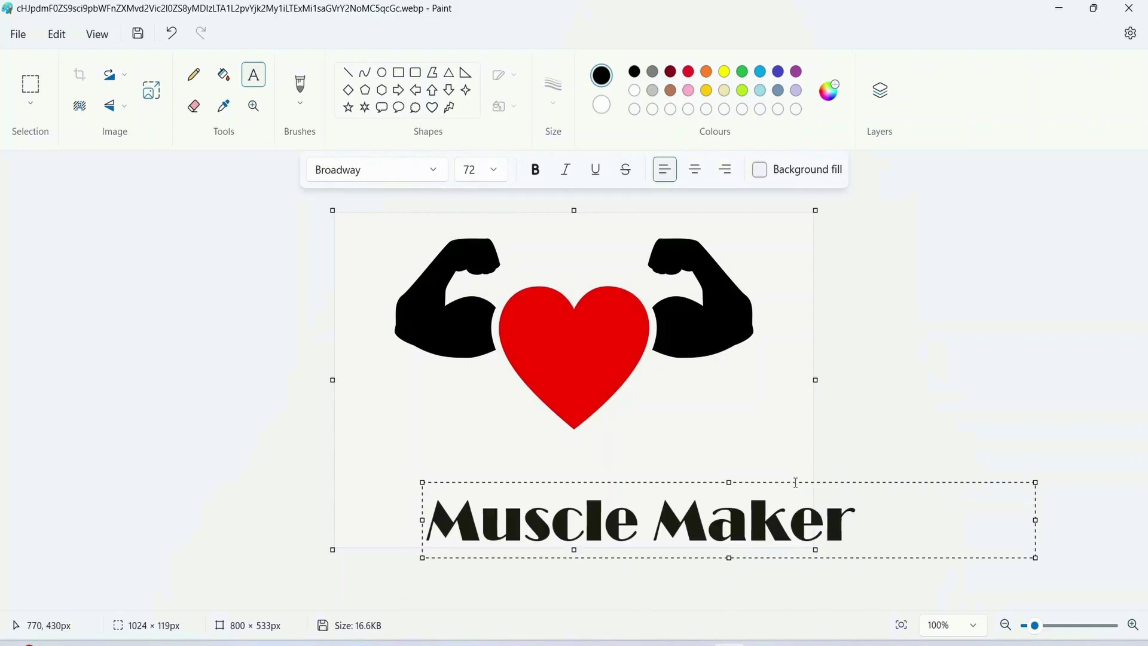
{"action": "left_click_drag", "start_coordinate": [795, 482], "coordinate": [731, 419]}
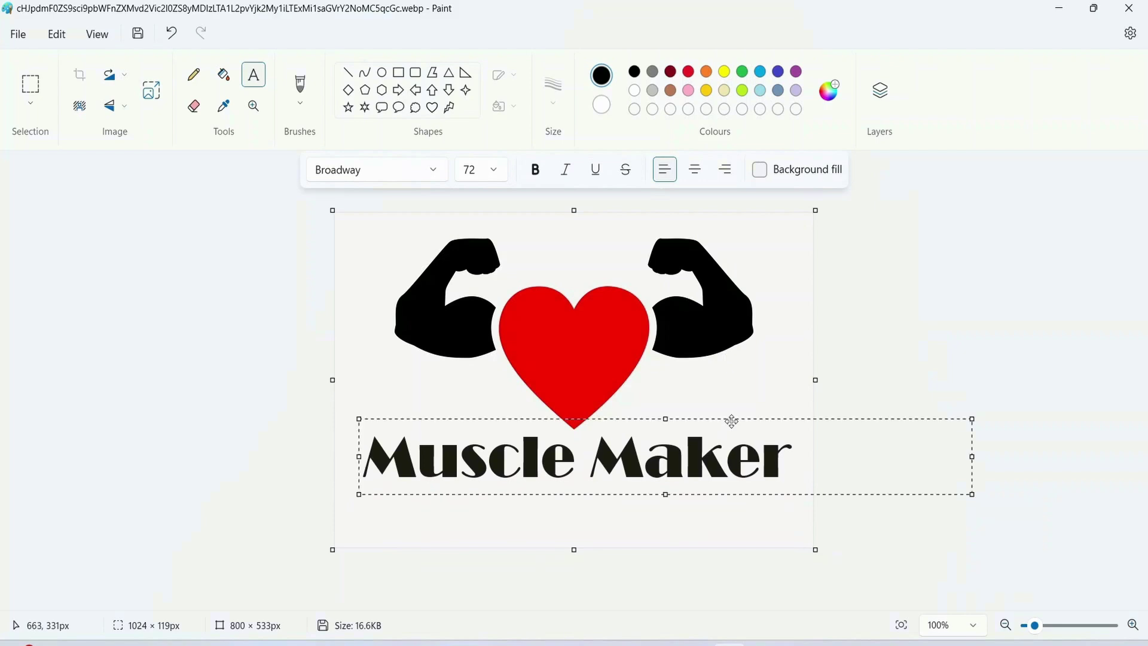
{"action": "left_click", "coordinate": [996, 339]}
Step: Trim the canvas around the logo to about 800 × 443 px and scale the image to 20 percent
{"action": "left_click_drag", "start_coordinate": [571, 554], "coordinate": [586, 500]}
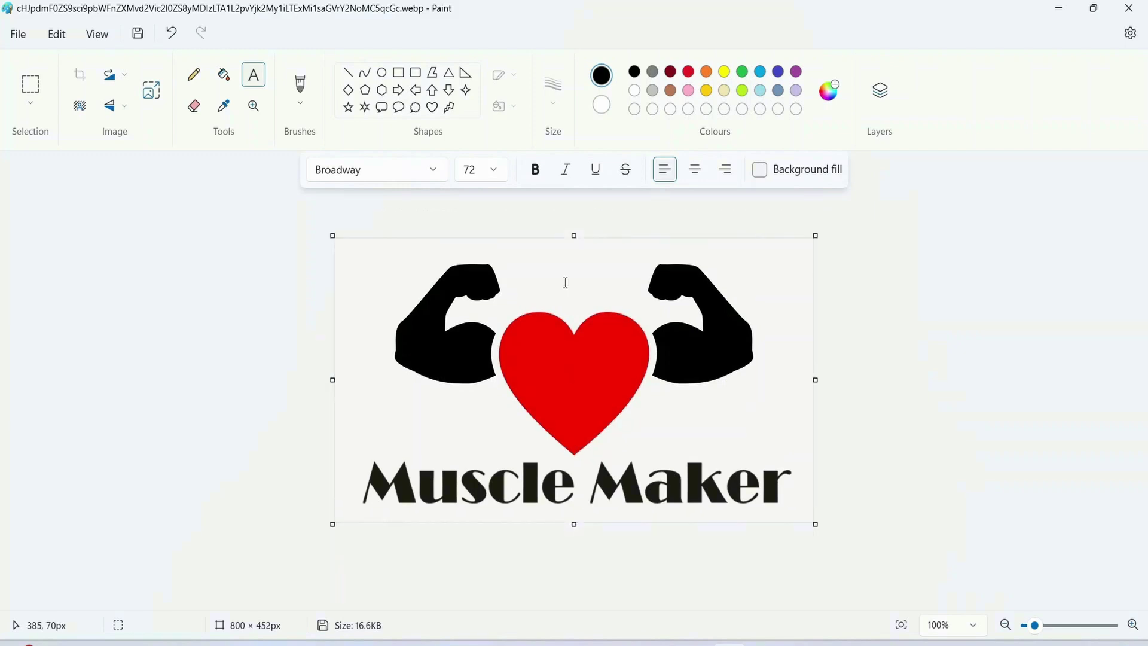
{"action": "left_click_drag", "start_coordinate": [579, 236], "coordinate": [577, 241]}
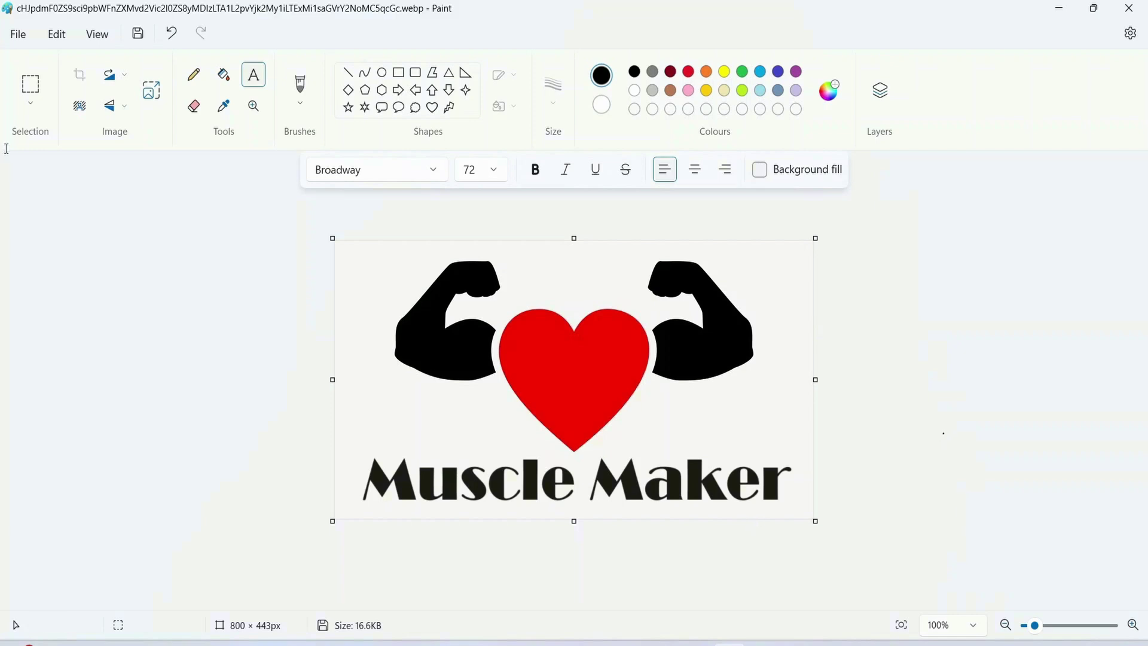
{"action": "left_click", "coordinate": [151, 91]}
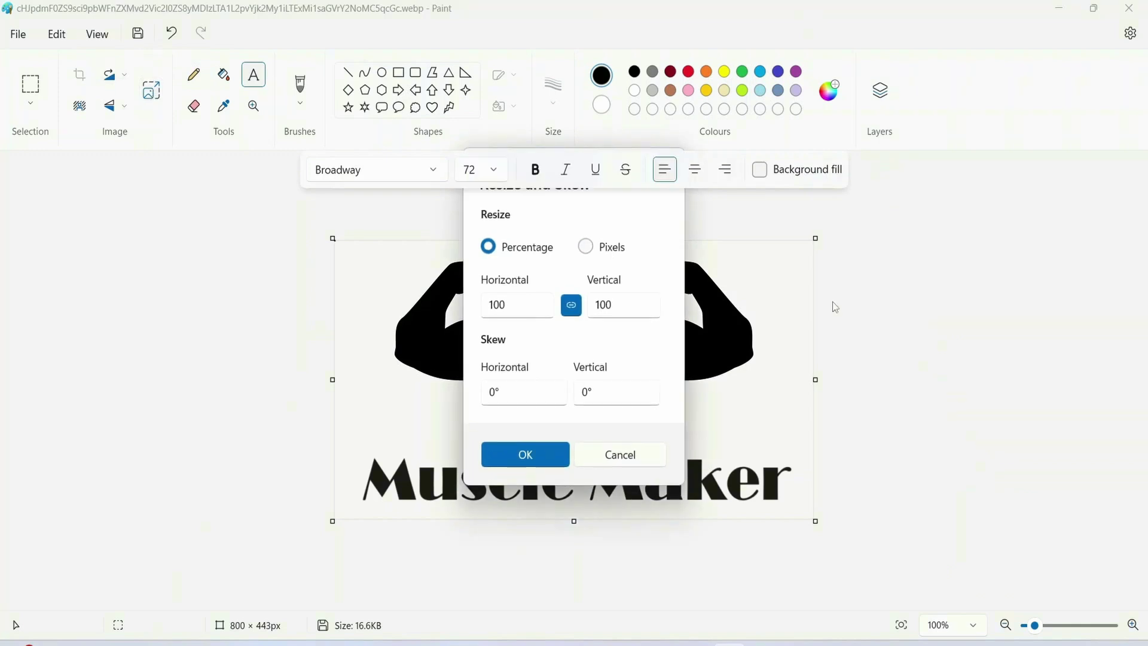
{"action": "mouse_move", "coordinate": [501, 304]}
{"action": "left_mouse_down"}
{"action": "mouse_move", "coordinate": [471, 300]}
{"action": "mouse_move", "coordinate": [484, 306]}
{"action": "left_mouse_up"}
{"action": "type", "text": "3"}
{"action": "key", "text": "BackSpace"}
{"action": "type", "text": "20"}
{"action": "left_click", "coordinate": [532, 453]}
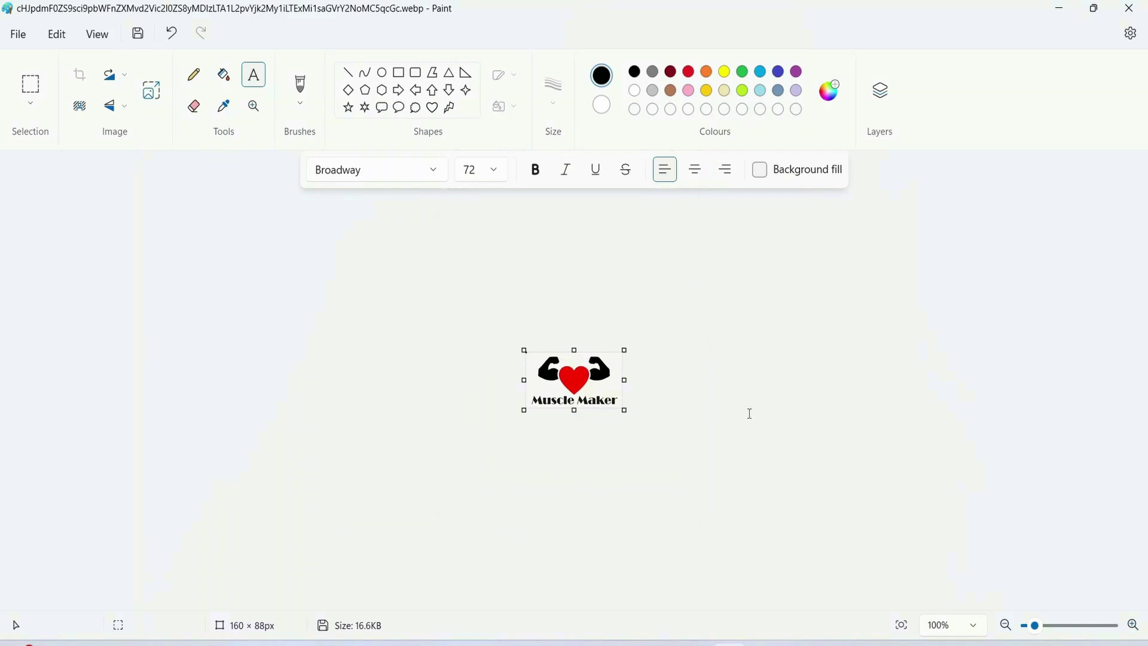
Step: Save the logo as a PNG picture named muscleMaker on the Desktop
{"action": "left_click", "coordinate": [30, 26]}
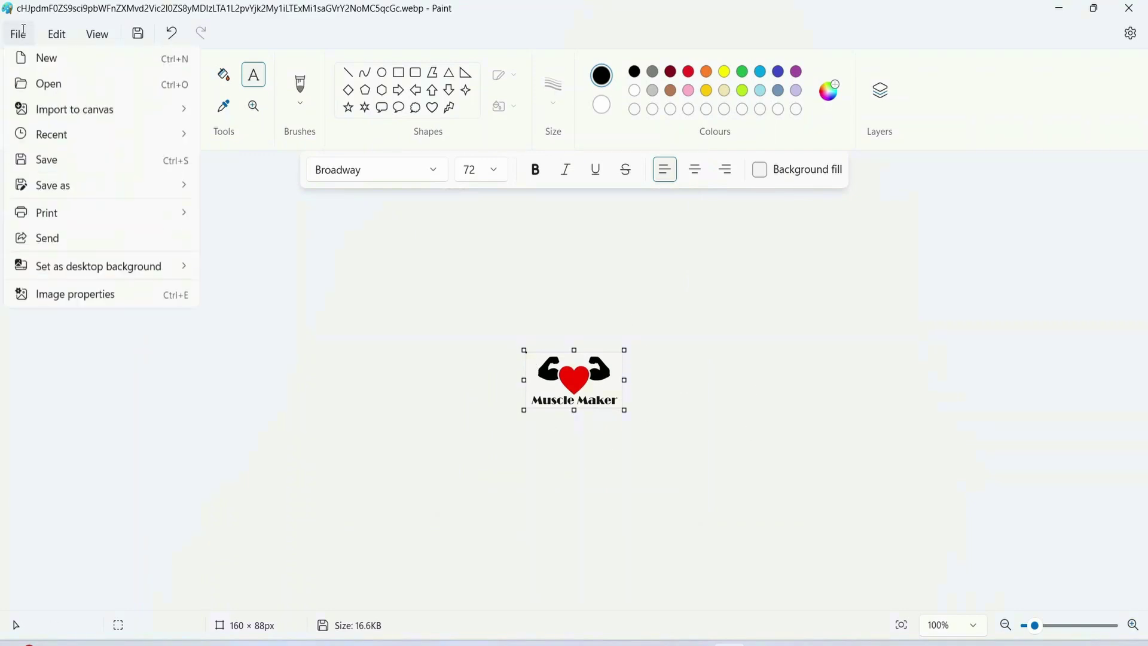
{"action": "mouse_move", "coordinate": [75, 184]}
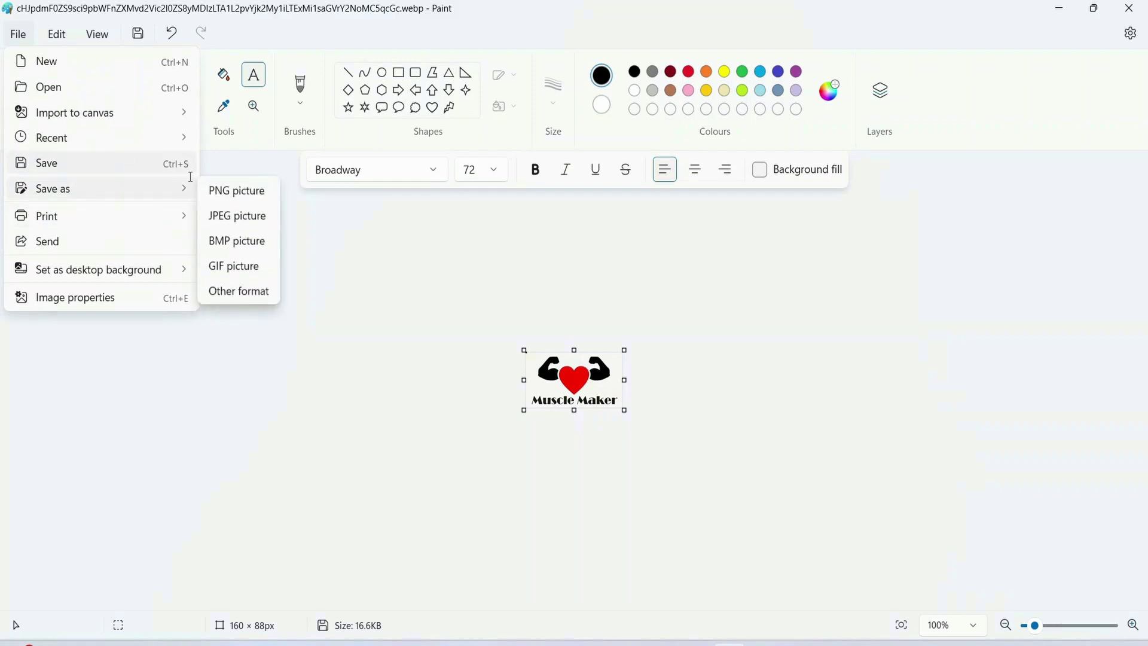
{"action": "left_click", "coordinate": [223, 191]}
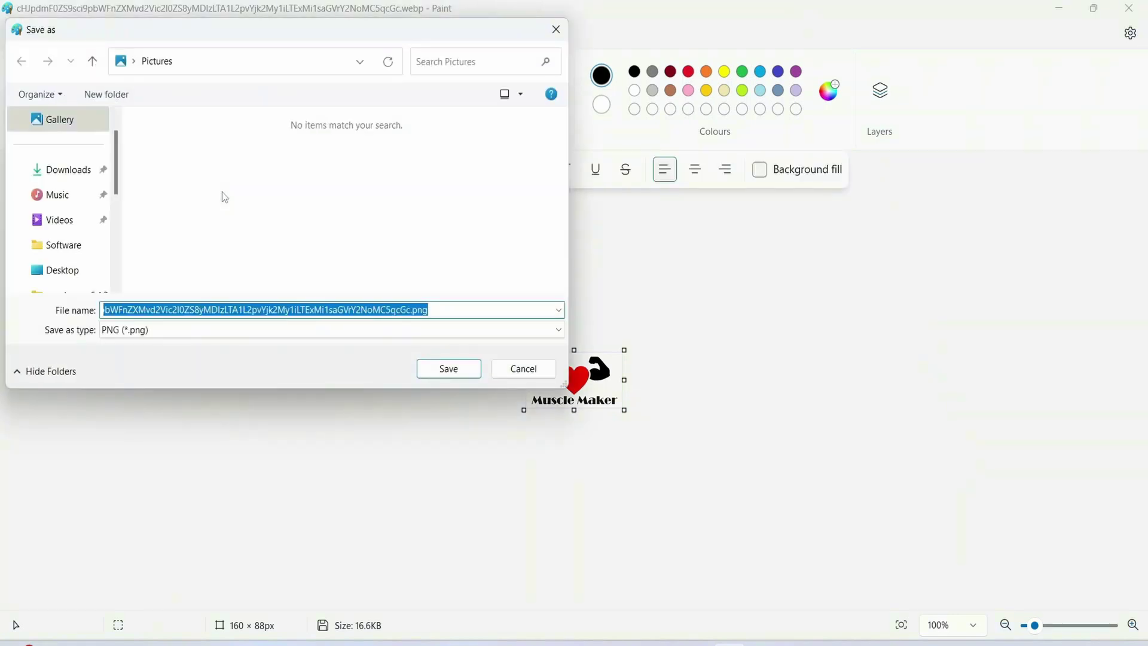
{"action": "left_click", "coordinate": [72, 272]}
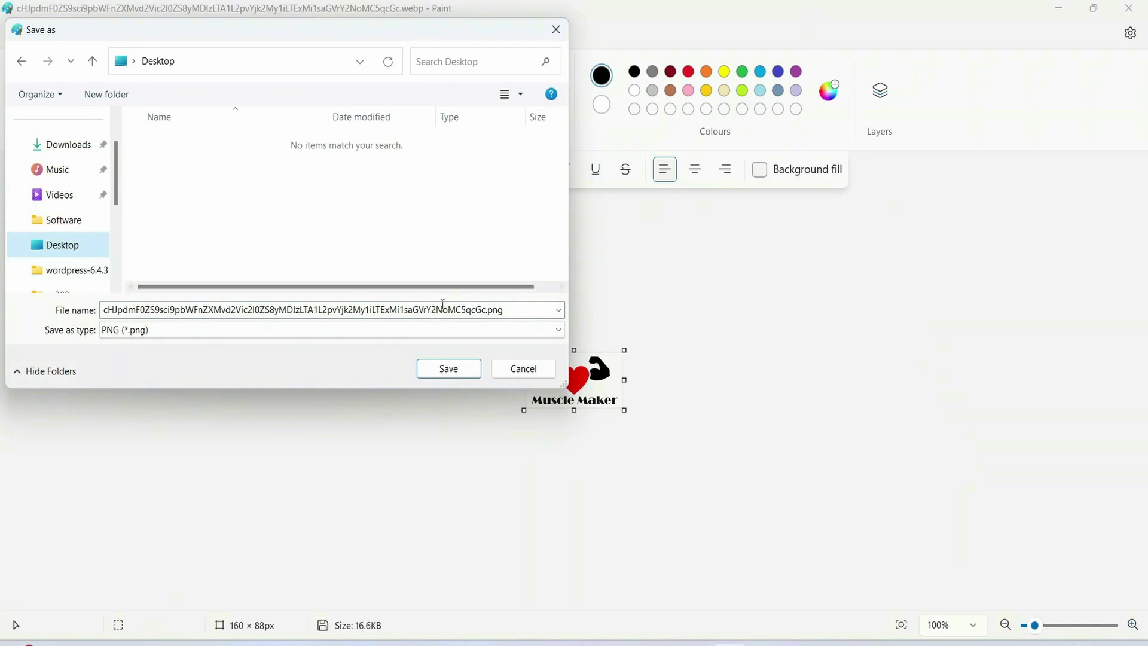
{"action": "double_click", "coordinate": [501, 309]}
{"action": "double_click", "coordinate": [485, 309]}
{"action": "type", "text": "M"}
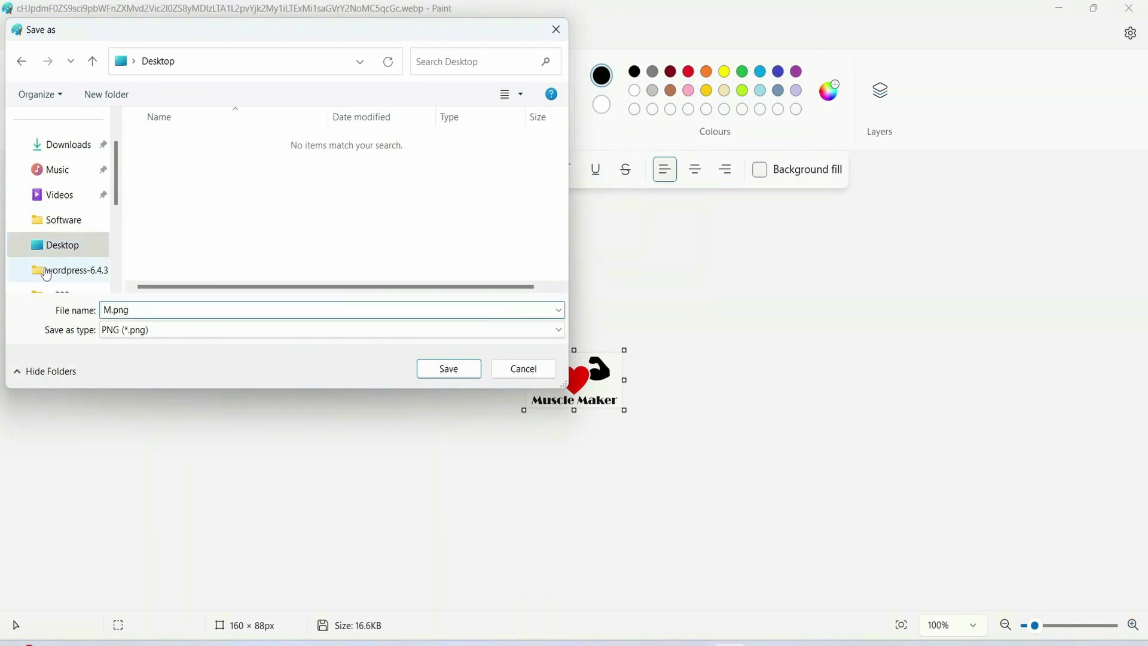
{"action": "key", "text": "BackSpace"}
{"action": "type", "text": "muscleMaker"}
{"action": "left_click", "coordinate": [446, 368]}
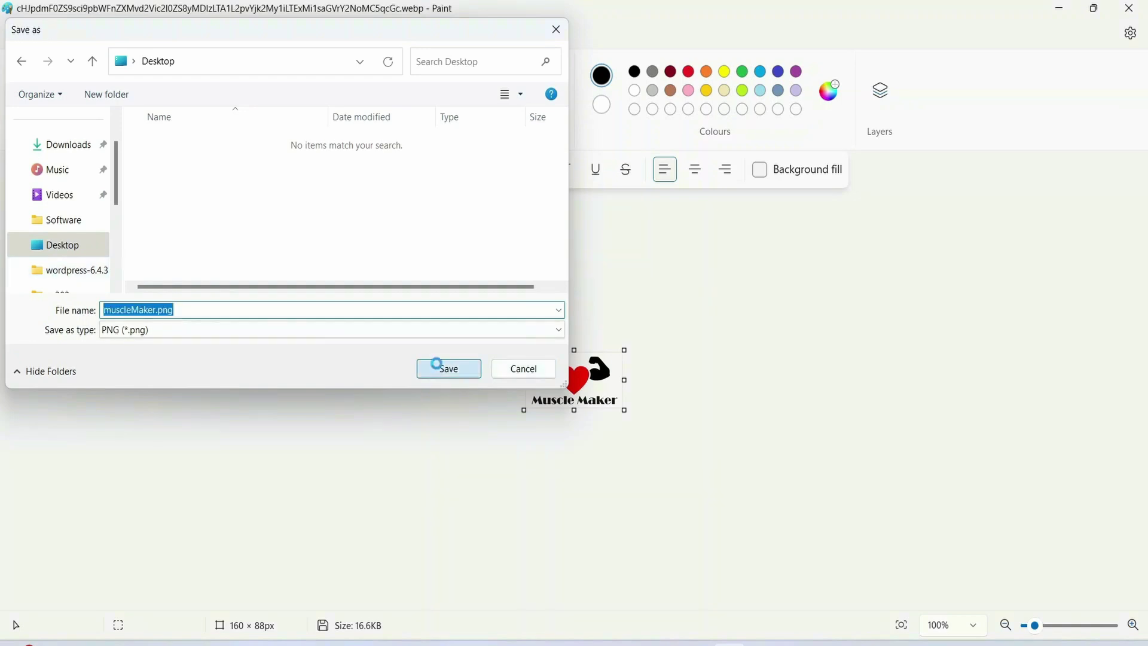
Step: Switch to the site Customizer in the browser and remove both the existing logo and the retina logo
{"action": "key", "text": "alt+Tab"}
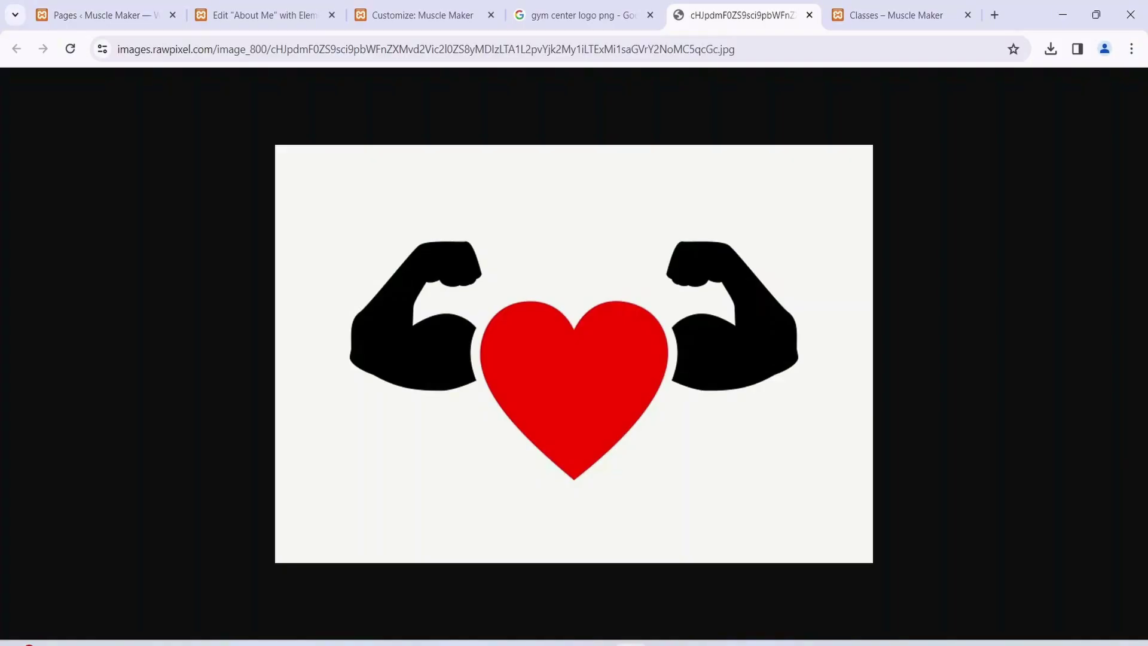
{"action": "left_click", "coordinate": [444, 14]}
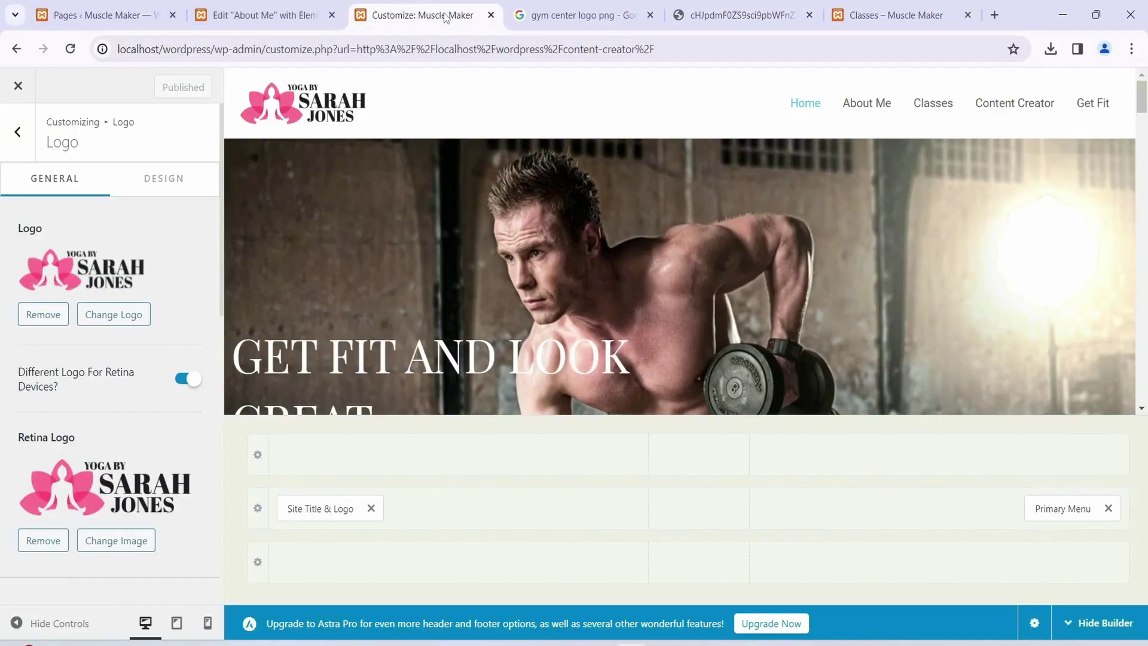
{"action": "left_click", "coordinate": [38, 323]}
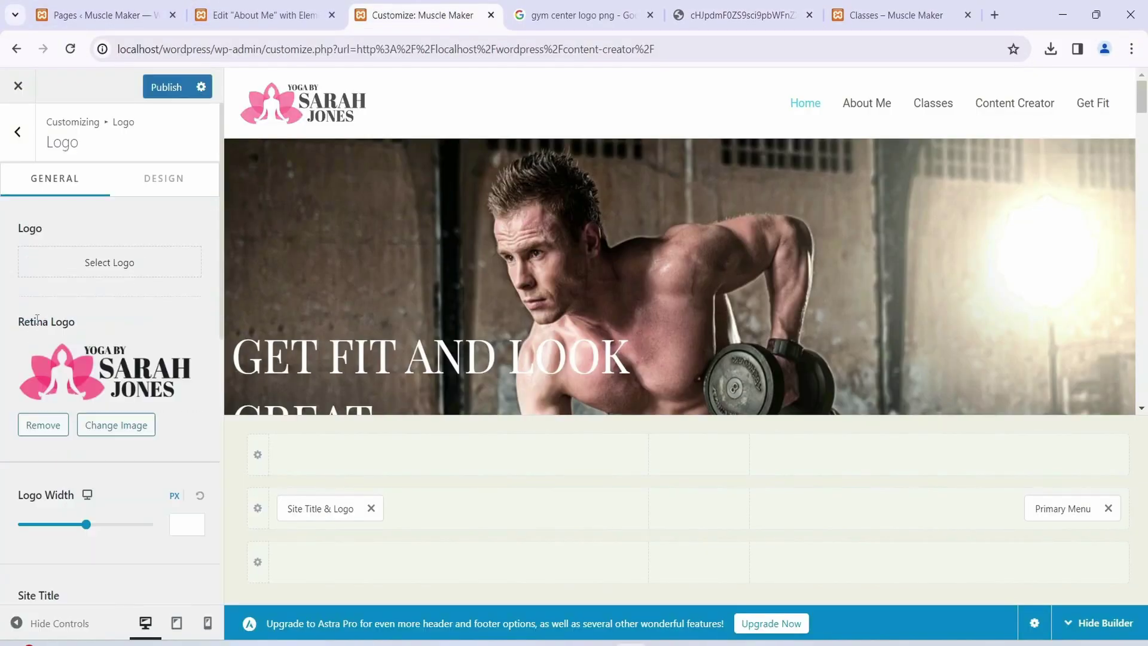
{"action": "left_click", "coordinate": [37, 424]}
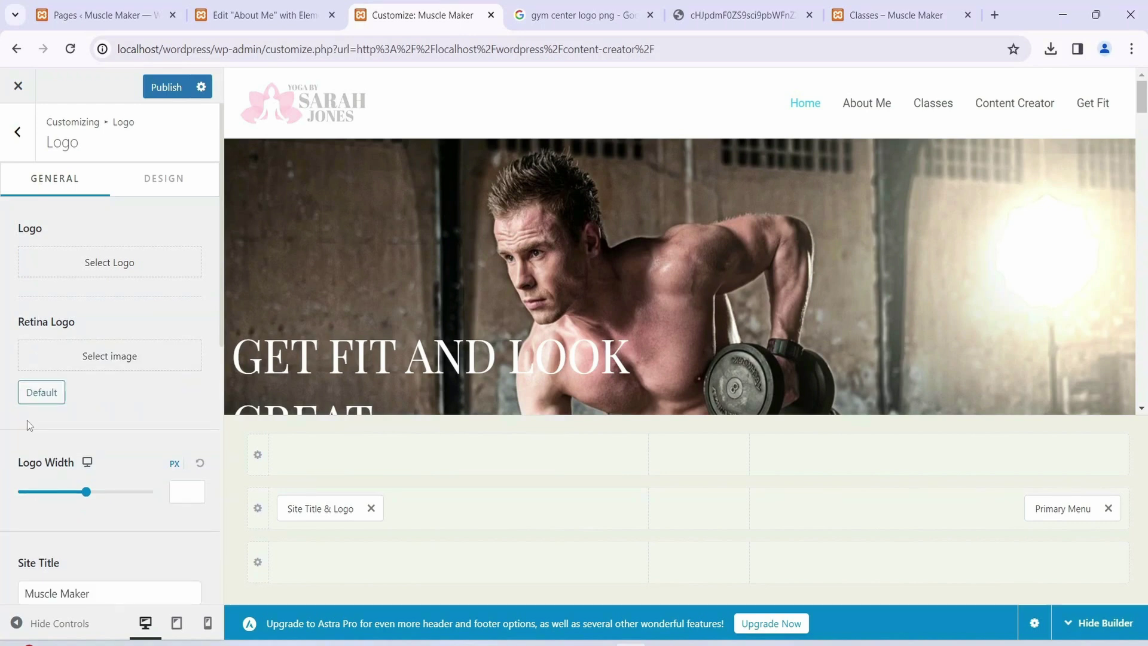
Step: Upload muscleMaker.png from the Desktop and set it as the site logo without cropping
{"action": "left_click", "coordinate": [109, 264]}
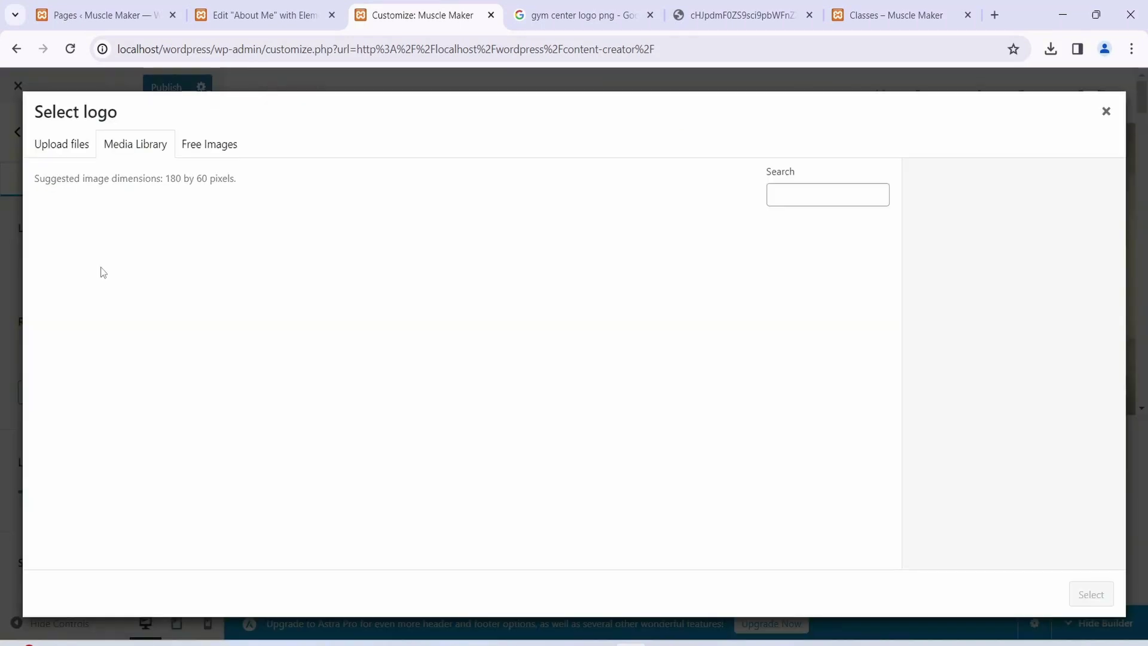
{"action": "left_click", "coordinate": [62, 152]}
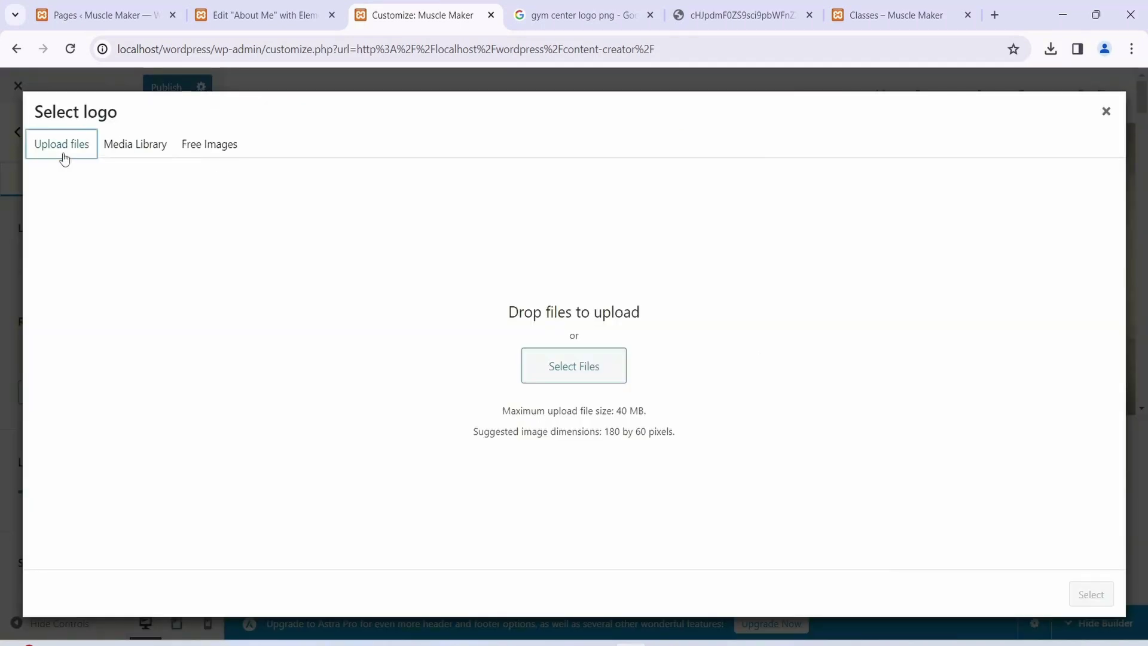
{"action": "left_click", "coordinate": [574, 366]}
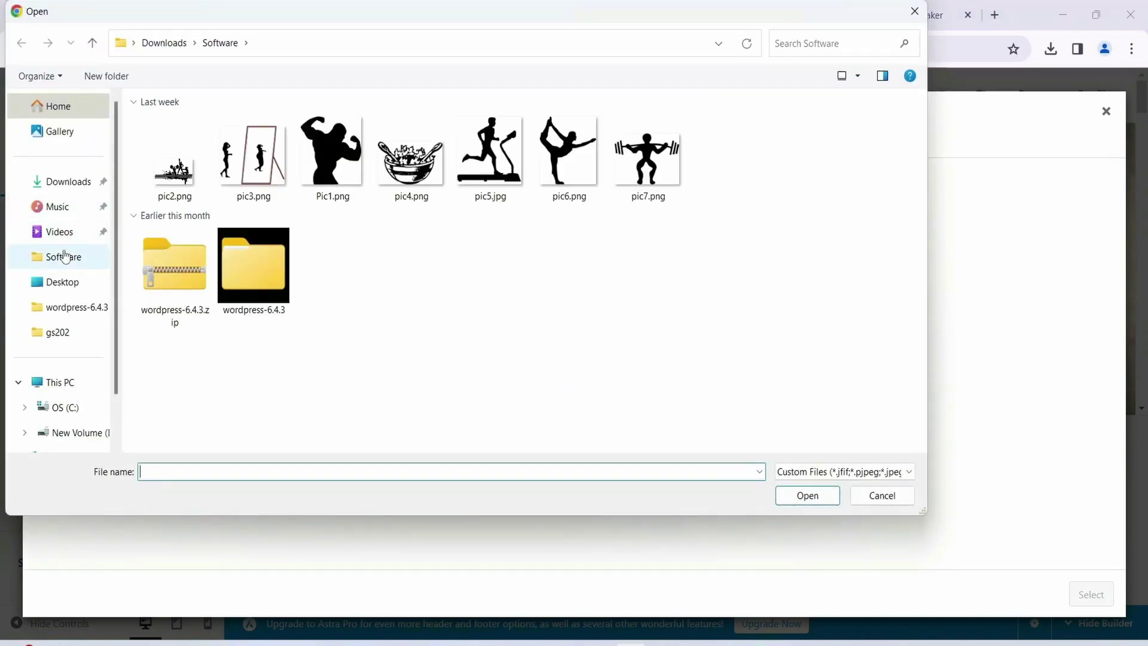
{"action": "left_click", "coordinate": [67, 285]}
{"action": "left_click", "coordinate": [173, 146]}
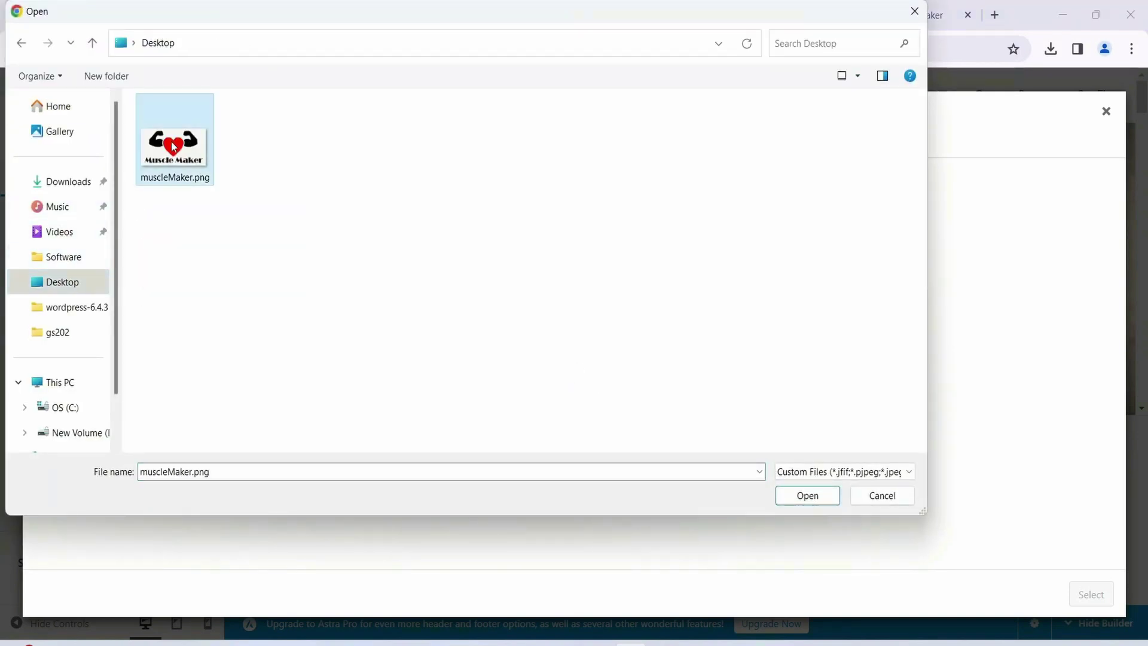
{"action": "double_click", "coordinate": [180, 148]}
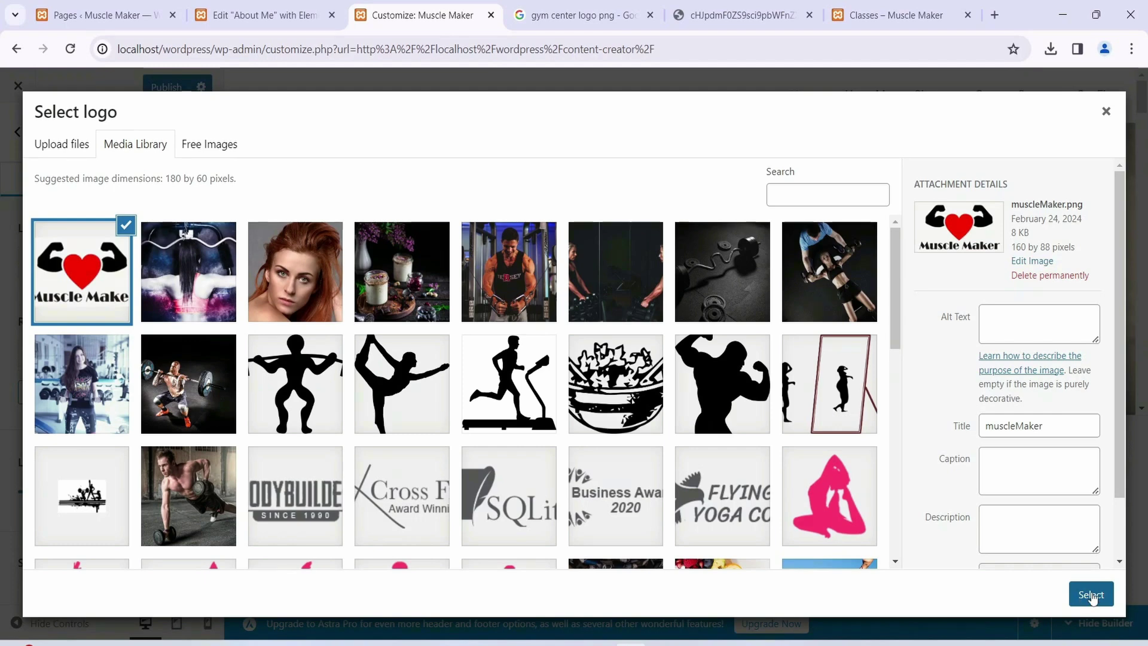
{"action": "left_click", "coordinate": [1091, 595]}
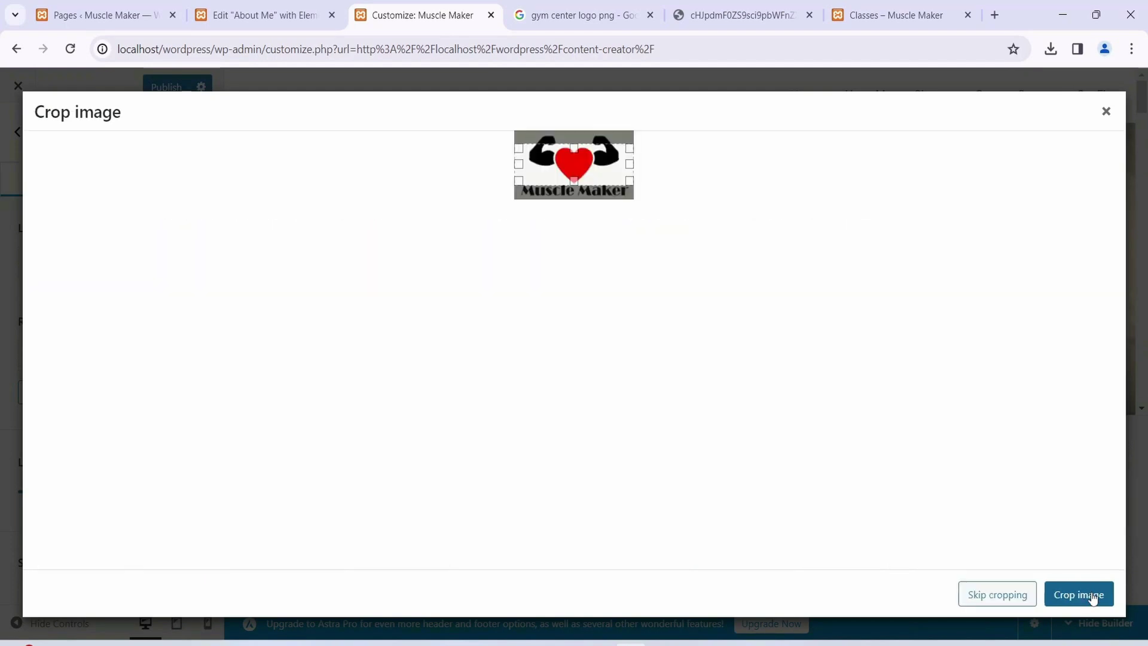
{"action": "left_click", "coordinate": [998, 595]}
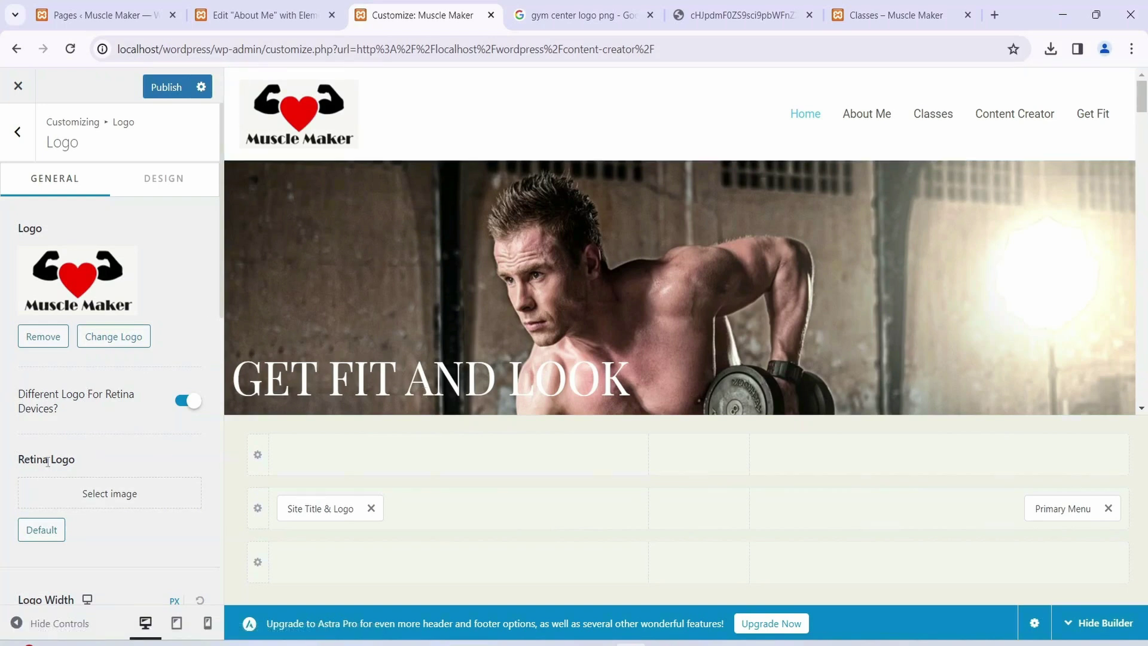
Step: Choose muscleMaker.png from the media library as the retina logo and publish the changes
{"action": "left_click", "coordinate": [103, 496]}
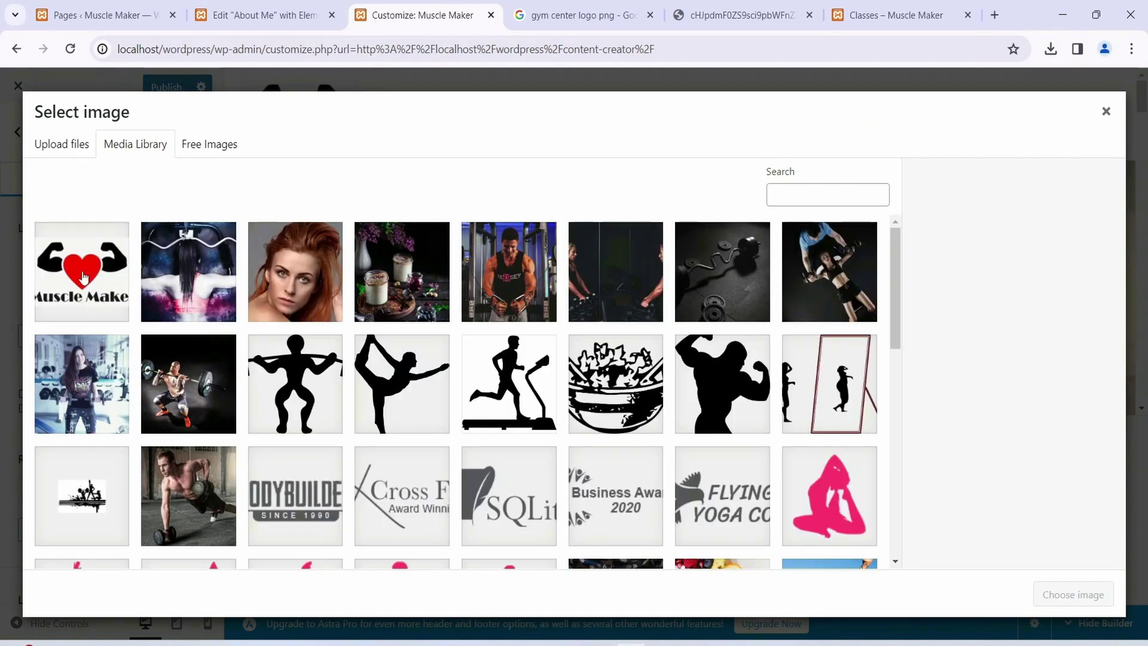
{"action": "left_click", "coordinate": [70, 276]}
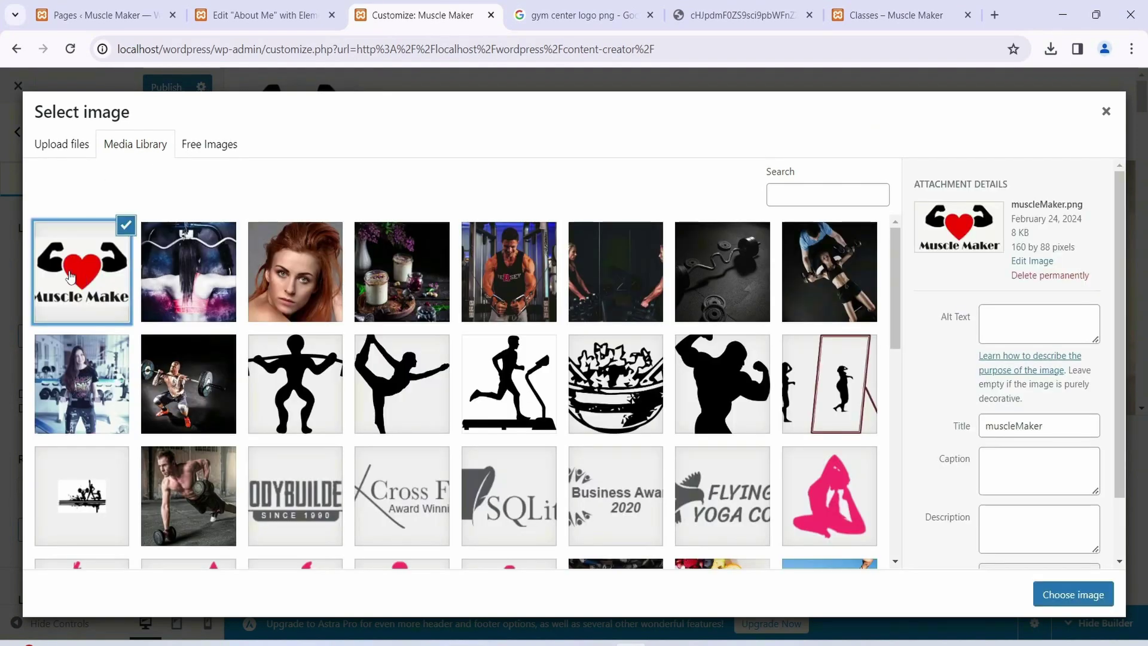
{"action": "left_click", "coordinate": [1064, 593]}
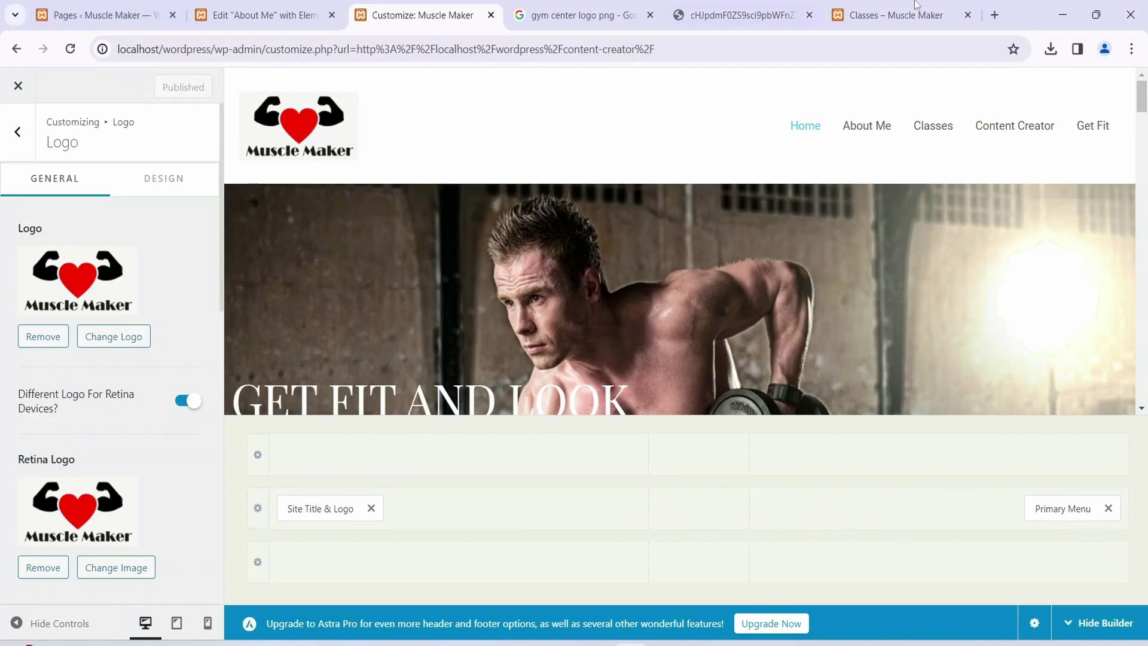
Step: Reload the live Classes page, follow the header logo to the home page and review that page
{"action": "left_click", "coordinate": [893, 15]}
{"action": "left_click", "coordinate": [70, 49]}
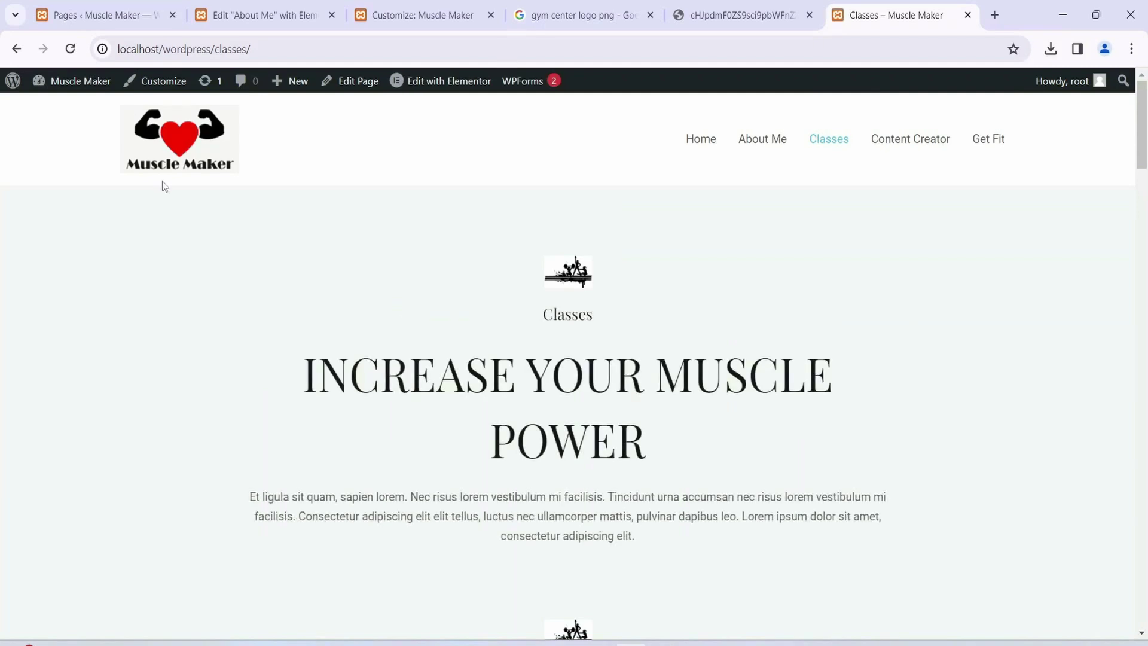
{"action": "left_click", "coordinate": [166, 146]}
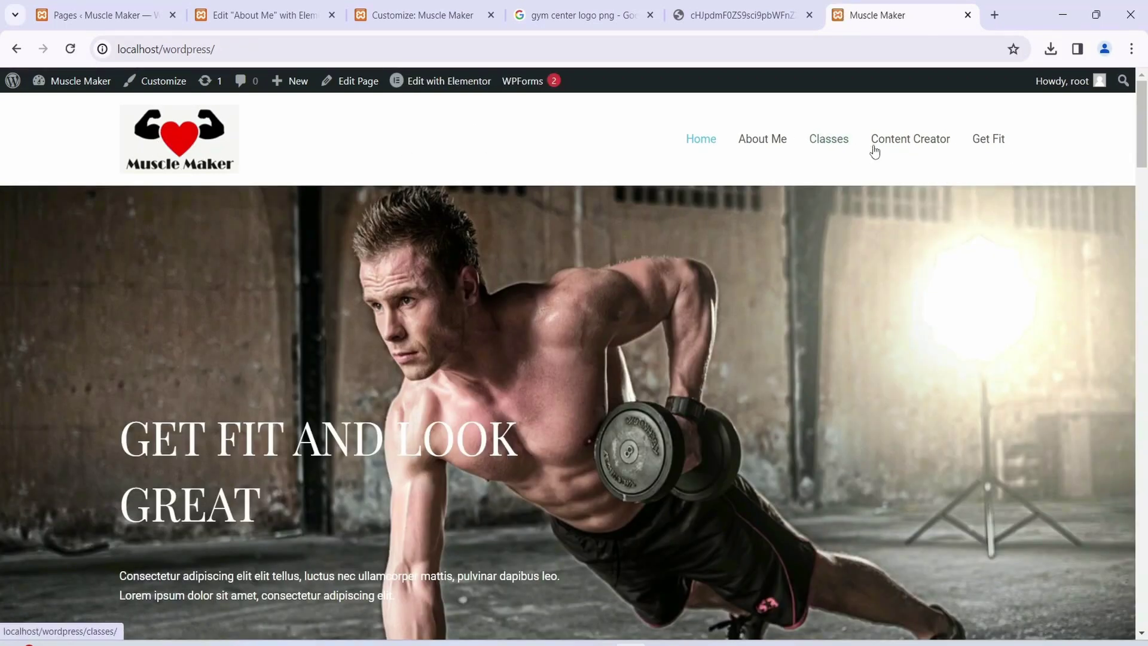
{"action": "scroll", "coordinate": [888, 250], "scroll_direction": "down", "scroll_amount": 20}
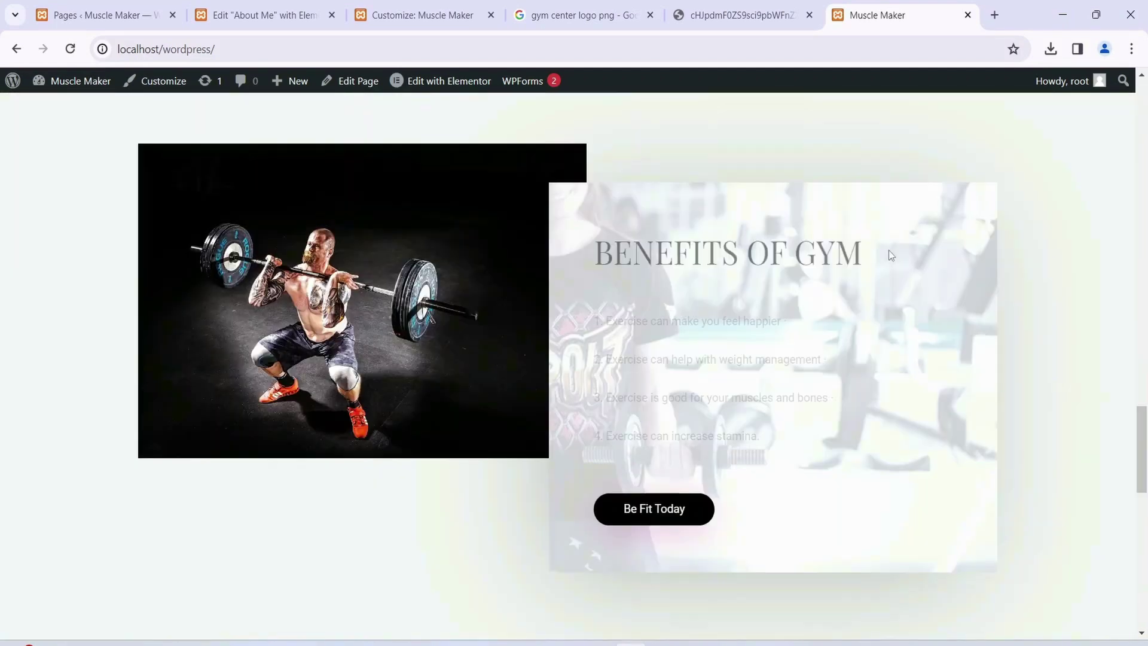
{"action": "scroll", "coordinate": [889, 253], "scroll_direction": "up", "scroll_amount": 20}
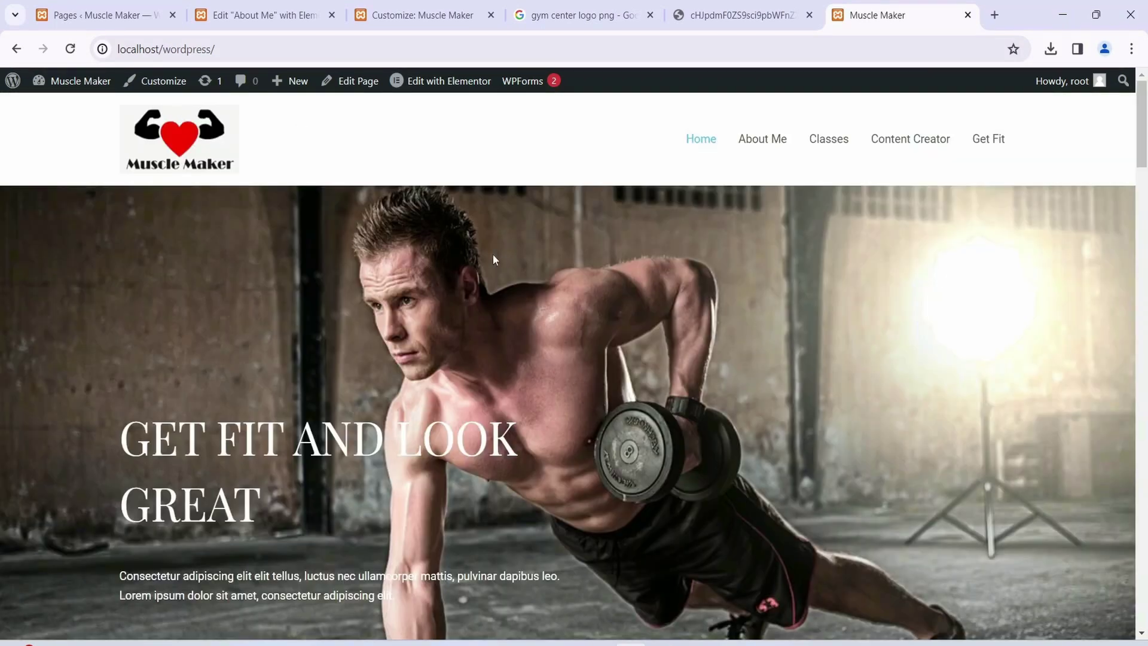
Step: Return to the site Customizer, preview the home page at tablet size and check the header by expanding and collapsing its menu
{"action": "left_click", "coordinate": [392, 16]}
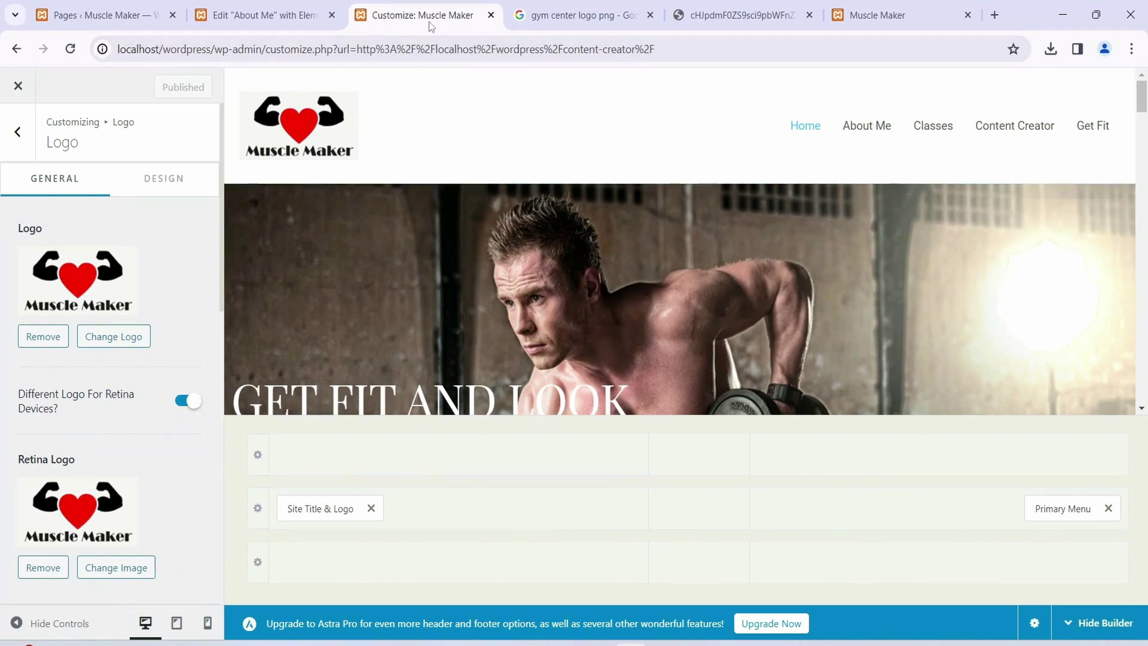
{"action": "left_click", "coordinate": [177, 624]}
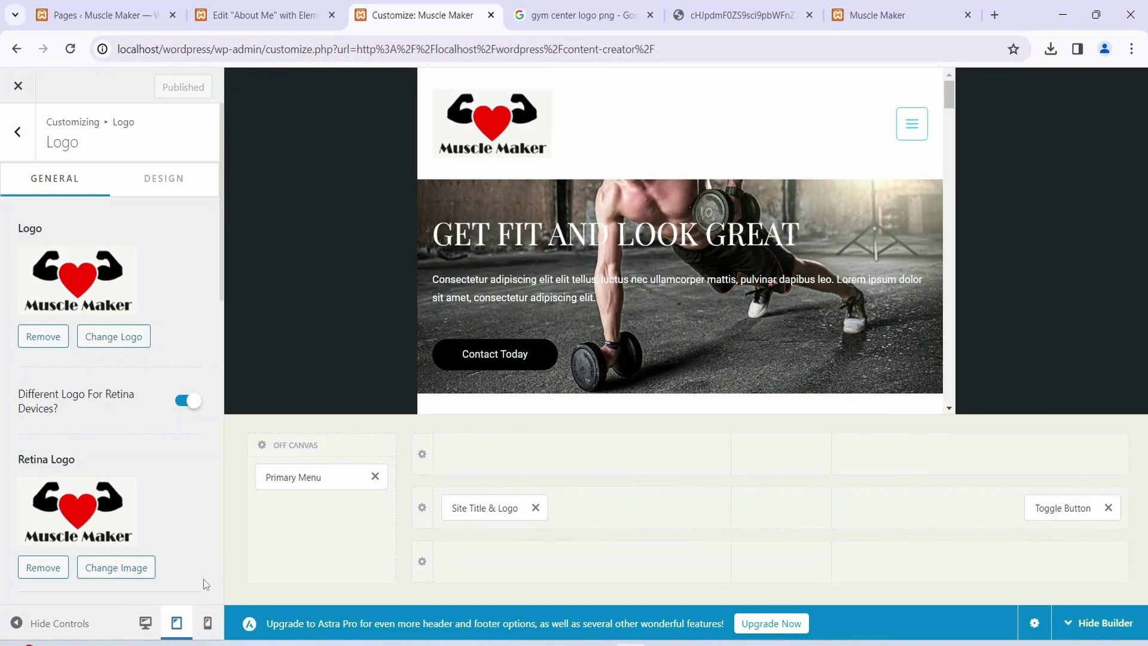
{"action": "scroll", "coordinate": [808, 136], "scroll_direction": "down", "scroll_amount": 5}
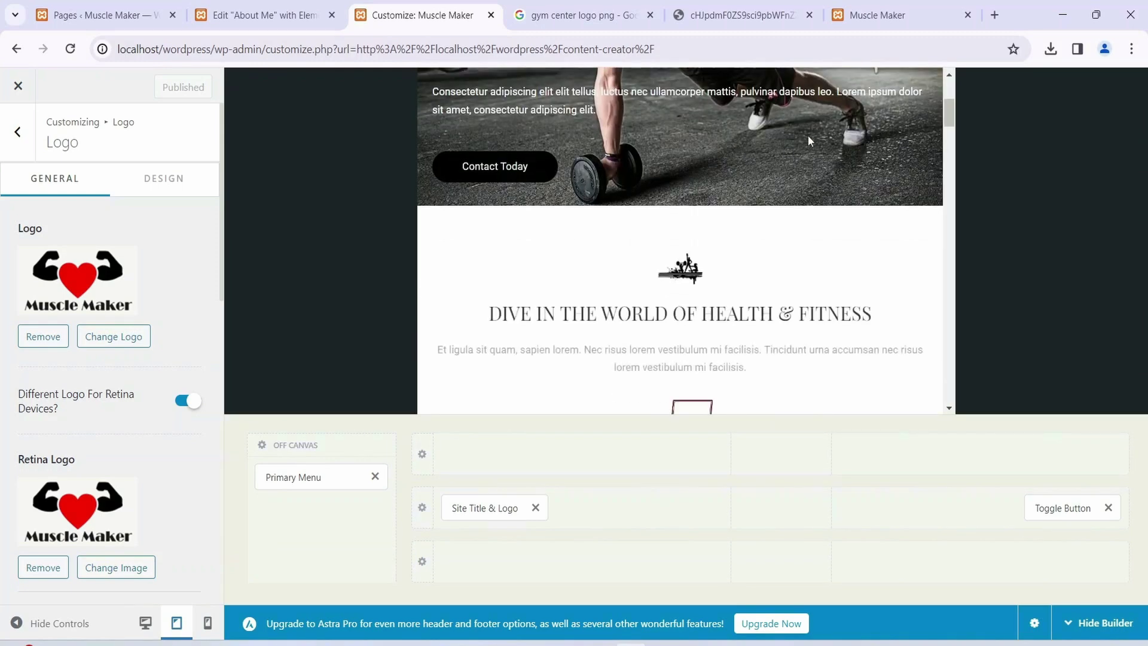
{"action": "scroll", "coordinate": [809, 141], "scroll_direction": "up", "scroll_amount": 5}
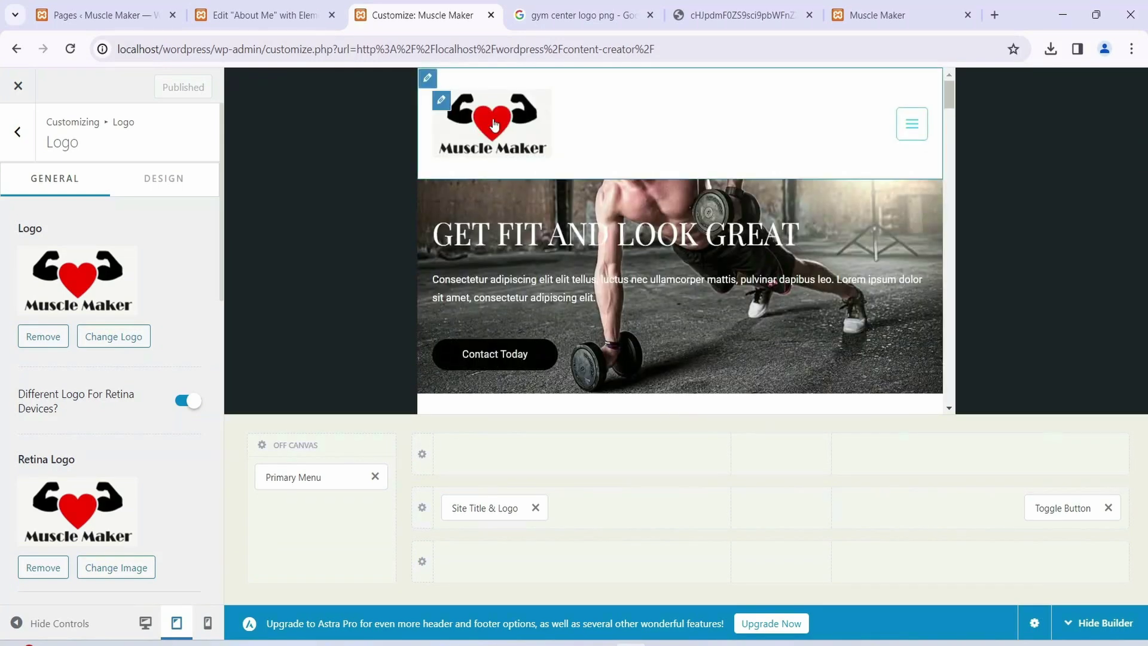
{"action": "left_click", "coordinate": [917, 138]}
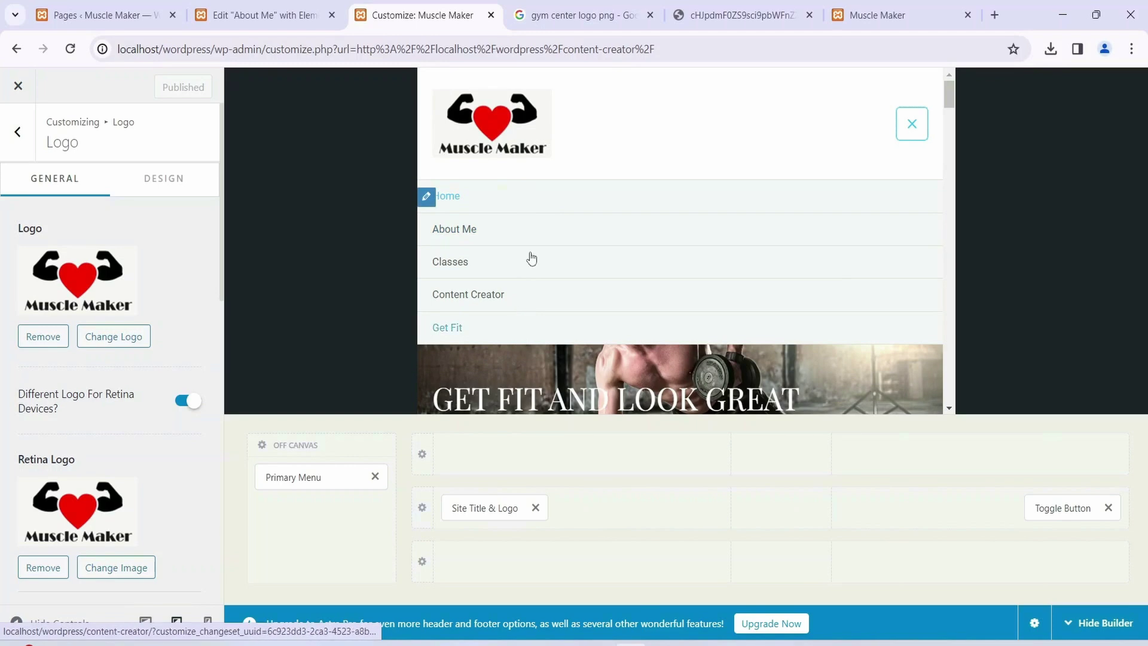
{"action": "left_click", "coordinate": [917, 131]}
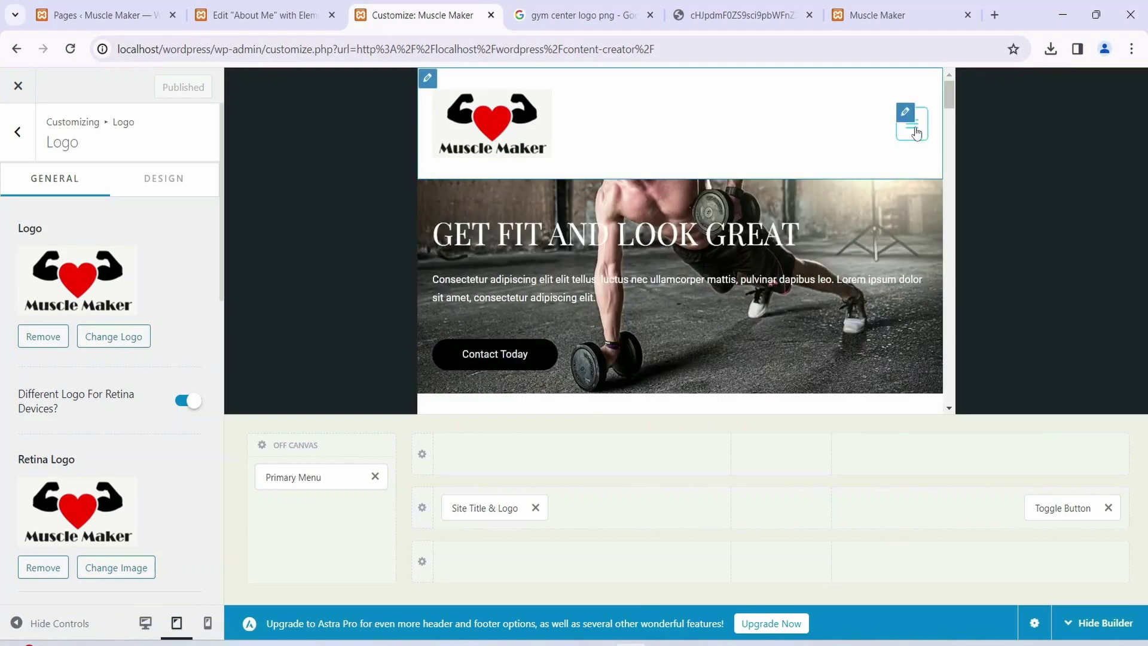
Step: Review the tablet preview of the home page from the fitness services through the statistics, gym benefits and testimonials down to the footer
{"action": "scroll", "coordinate": [786, 172], "scroll_direction": "down", "scroll_amount": 6}
{"action": "scroll", "coordinate": [780, 188], "scroll_direction": "down", "scroll_amount": 1}
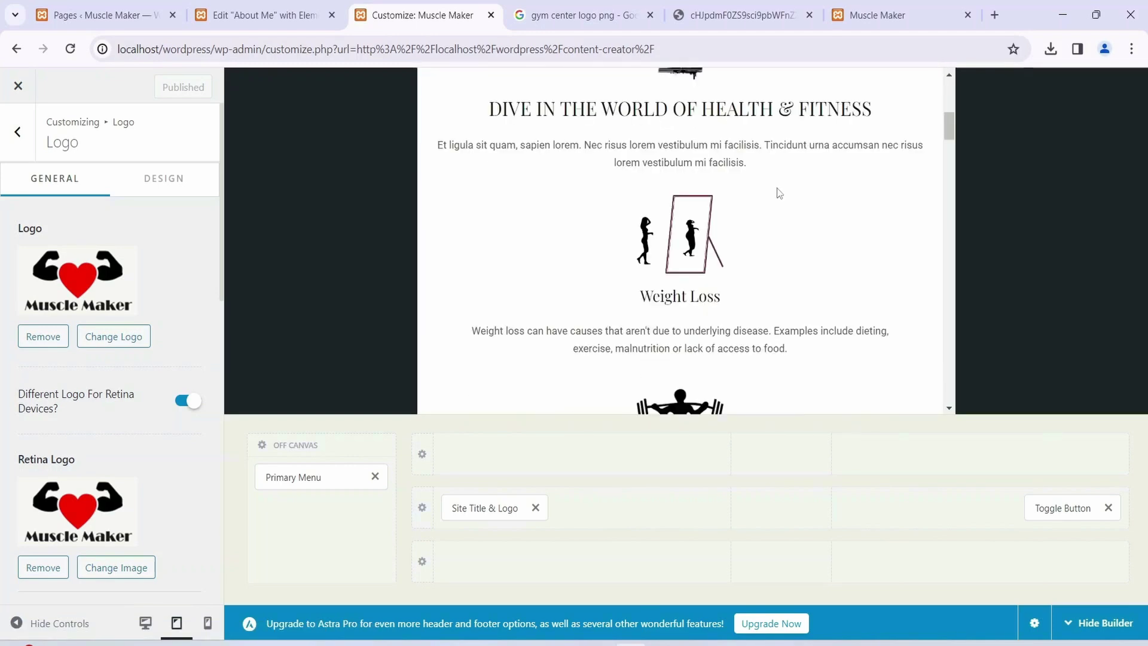
{"action": "scroll", "coordinate": [729, 93], "scroll_direction": "down", "scroll_amount": 10}
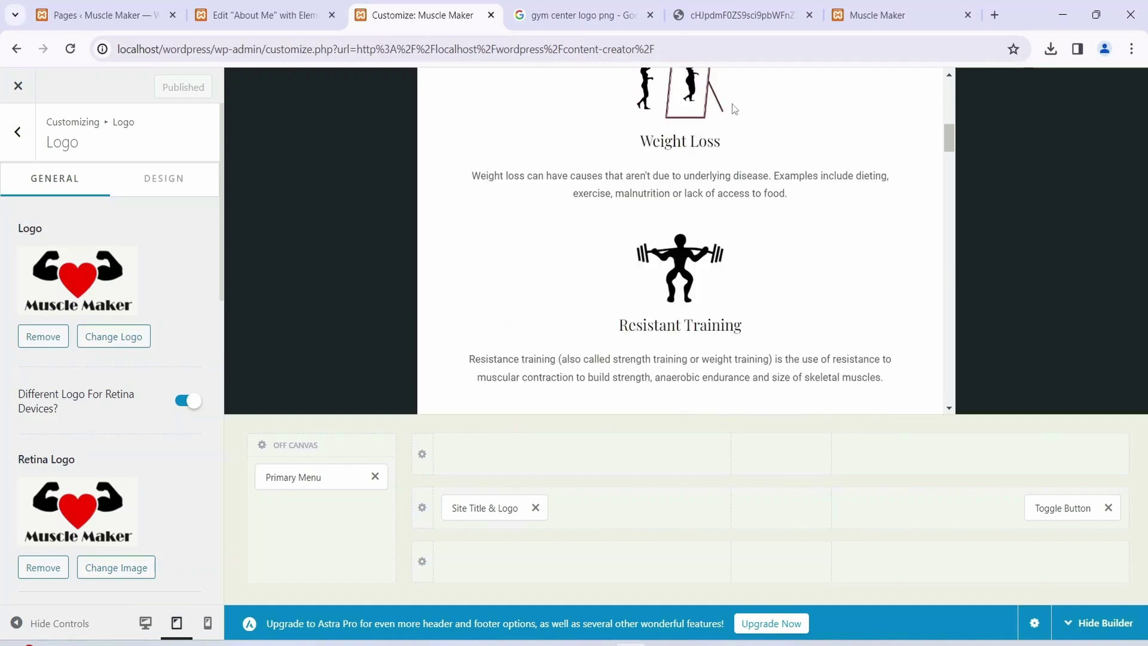
{"action": "scroll", "coordinate": [736, 138], "scroll_direction": "down", "scroll_amount": 10}
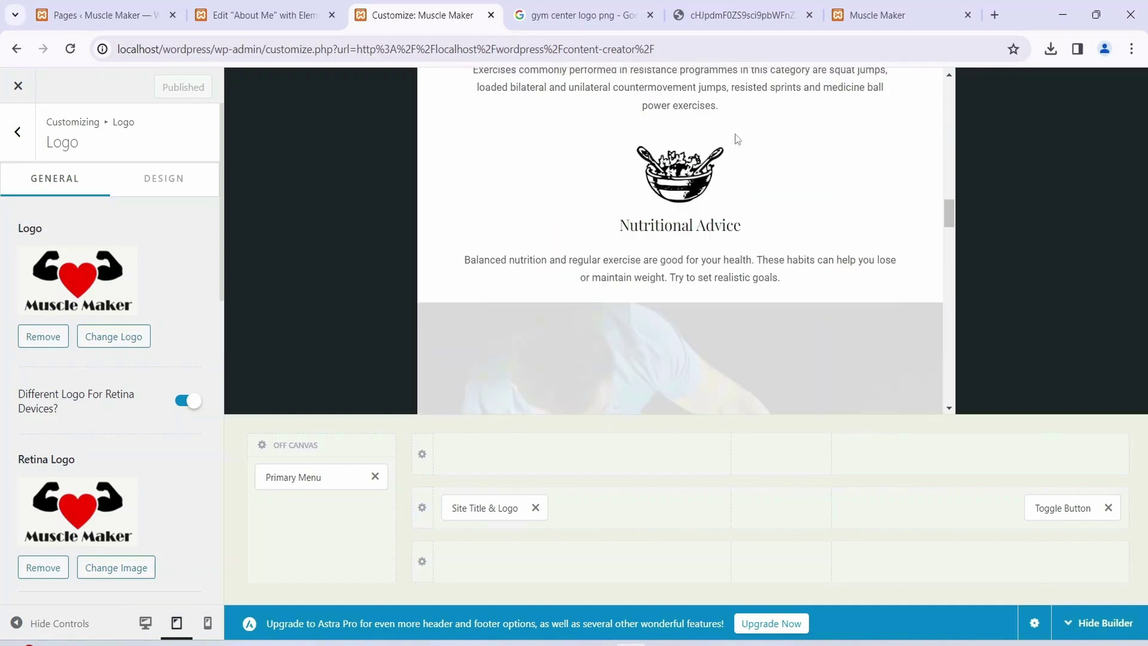
{"action": "scroll", "coordinate": [777, 176], "scroll_direction": "down", "scroll_amount": 10}
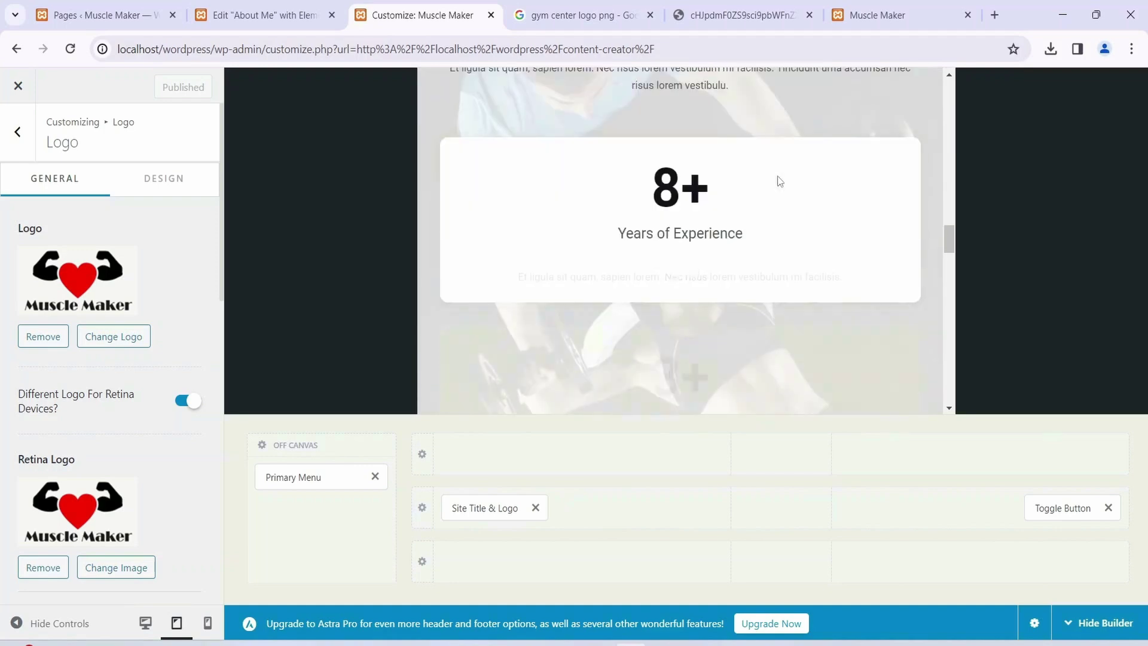
{"action": "scroll", "coordinate": [777, 176], "scroll_direction": "down", "scroll_amount": 8}
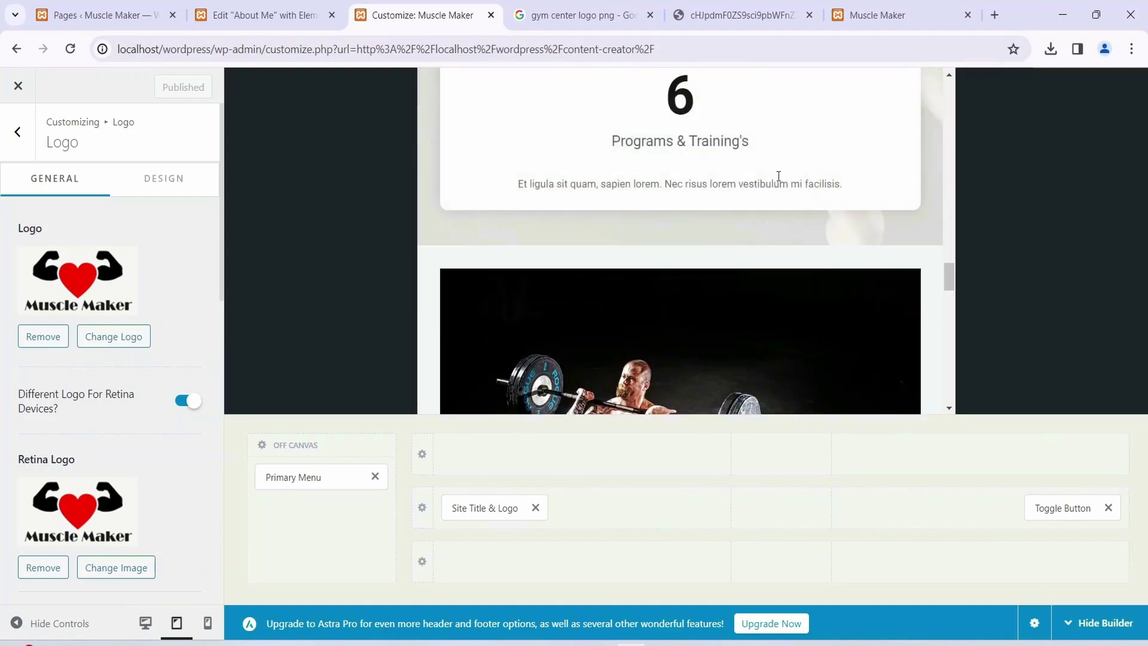
{"action": "scroll", "coordinate": [777, 174], "scroll_direction": "down", "scroll_amount": 3}
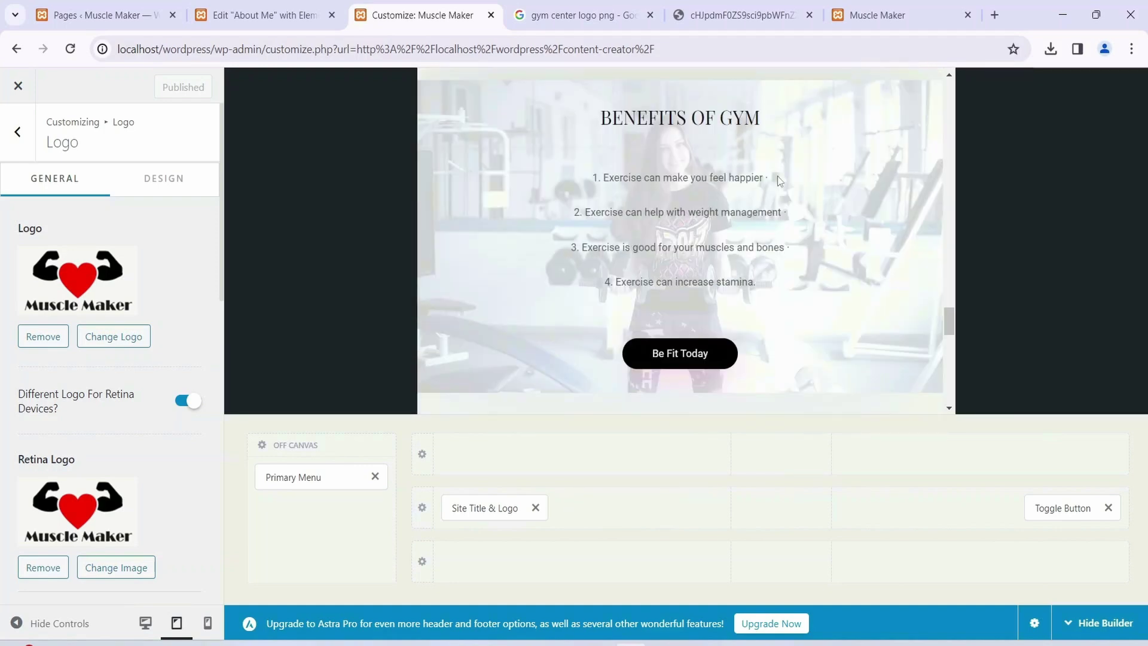
{"action": "left_click_drag", "start_coordinate": [648, 118], "coordinate": [781, 126]}
{"action": "scroll", "coordinate": [781, 127], "scroll_direction": "down", "scroll_amount": 5}
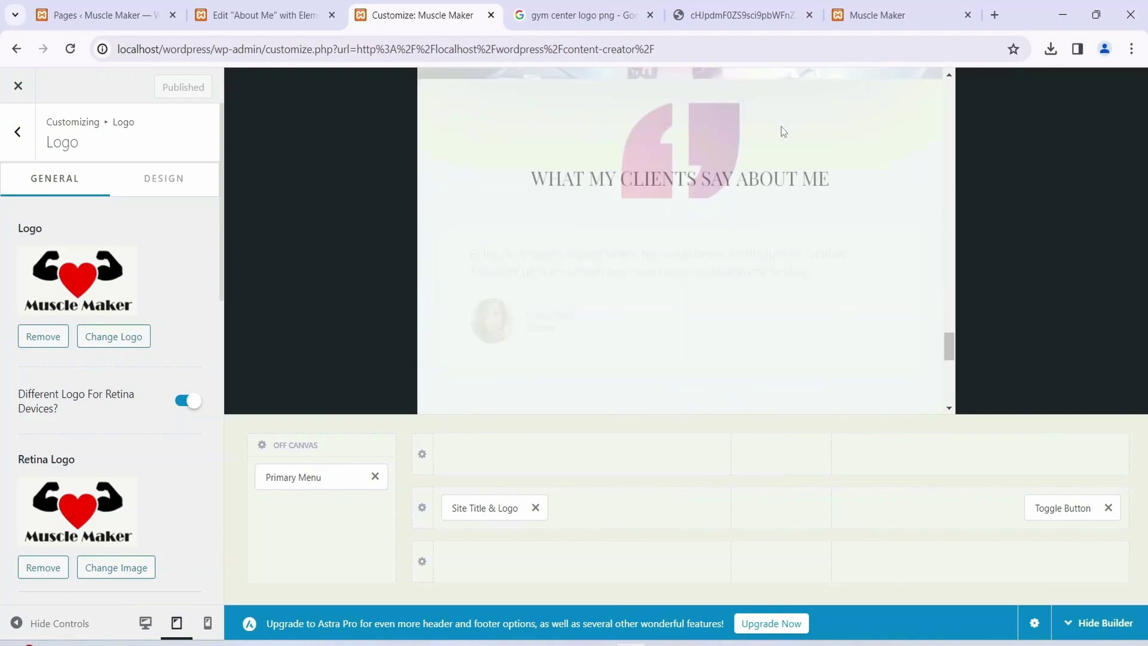
{"action": "scroll", "coordinate": [781, 127], "scroll_direction": "up", "scroll_amount": 2}
{"action": "left_click_drag", "start_coordinate": [589, 138], "coordinate": [845, 198]}
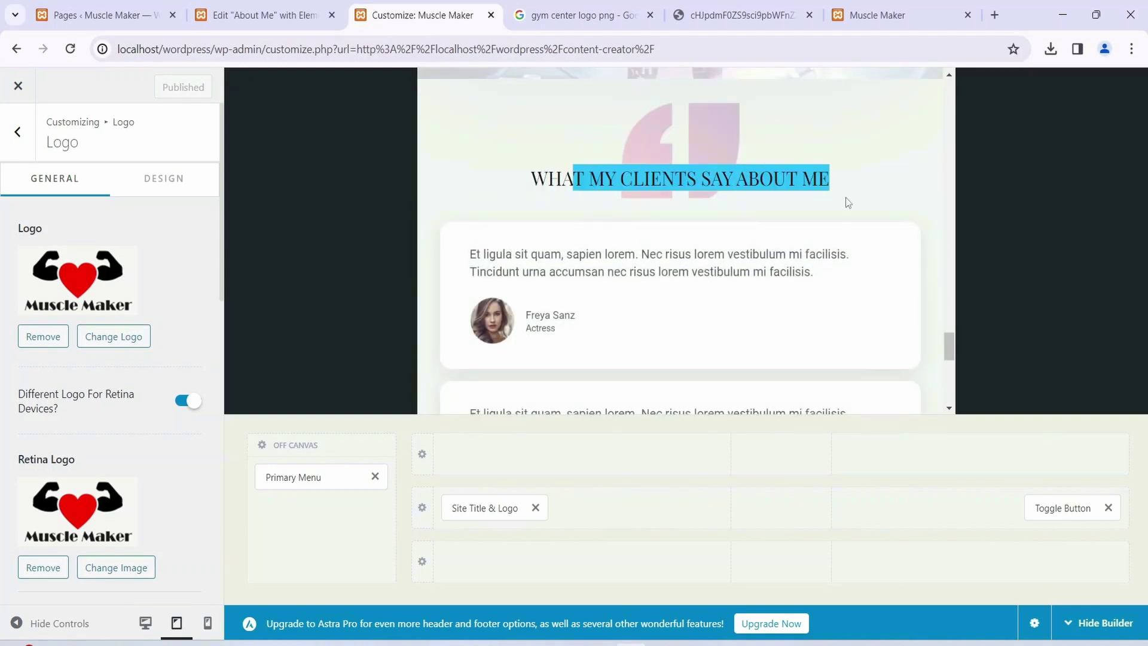
{"action": "scroll", "coordinate": [845, 198], "scroll_direction": "down", "scroll_amount": 8}
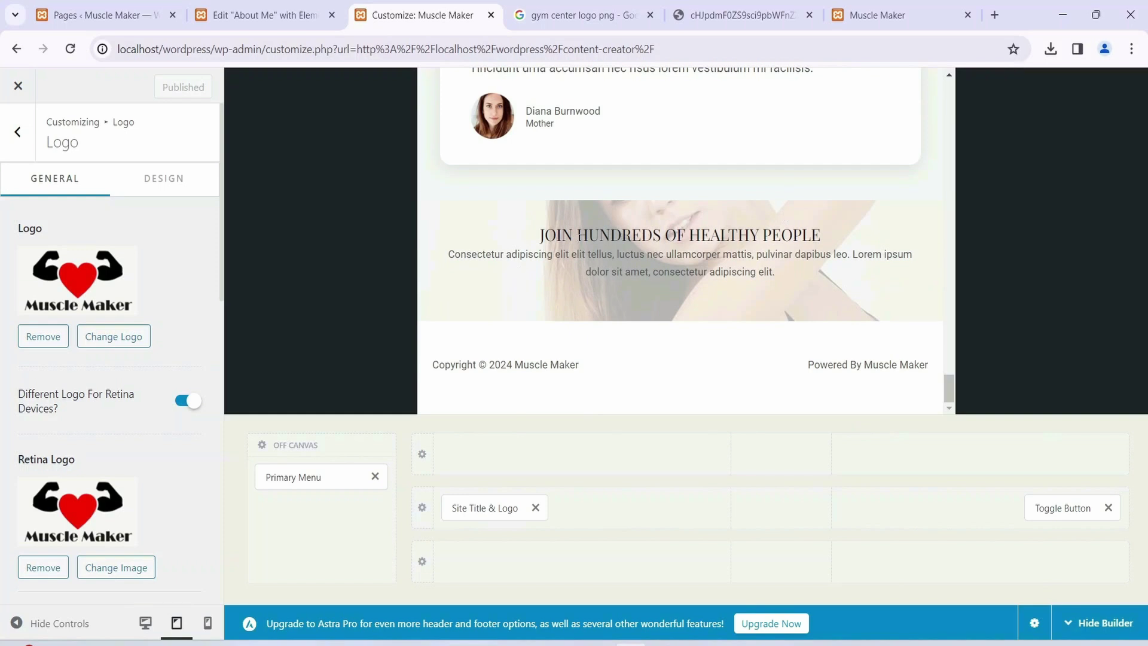
{"action": "left_click_drag", "start_coordinate": [574, 235], "coordinate": [840, 236]}
{"action": "triple_click", "coordinate": [877, 237]}
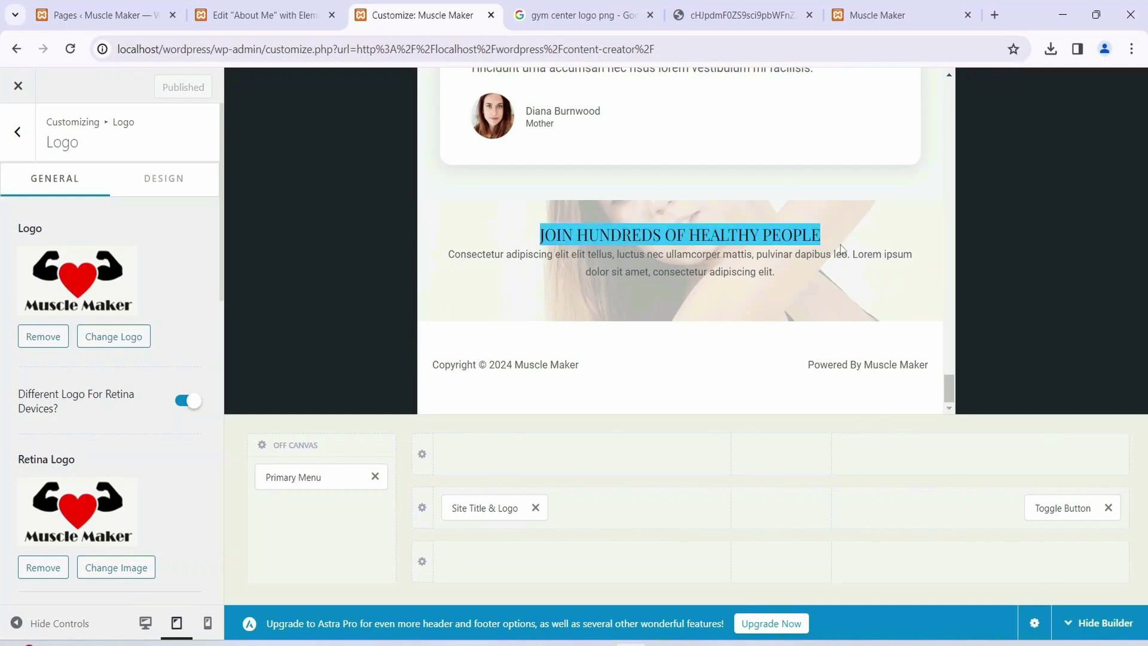
{"action": "left_click", "coordinate": [856, 247]}
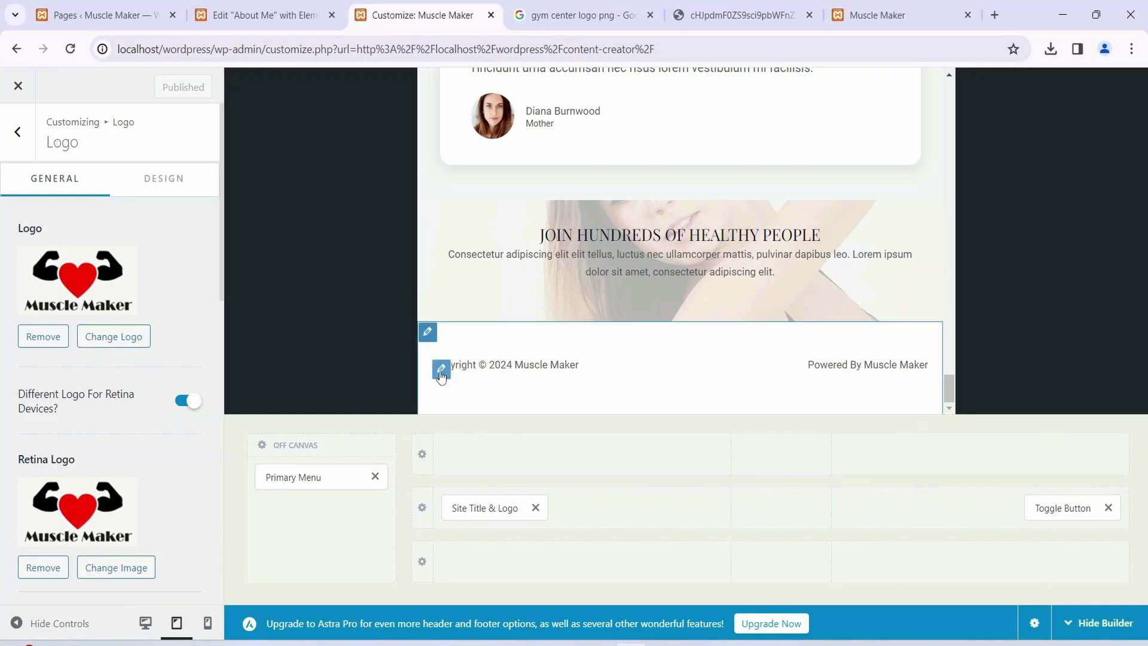
Step: Open the footer's copyright element for editing and examine its current_year and site_title shortcodes
{"action": "left_click", "coordinate": [442, 371]}
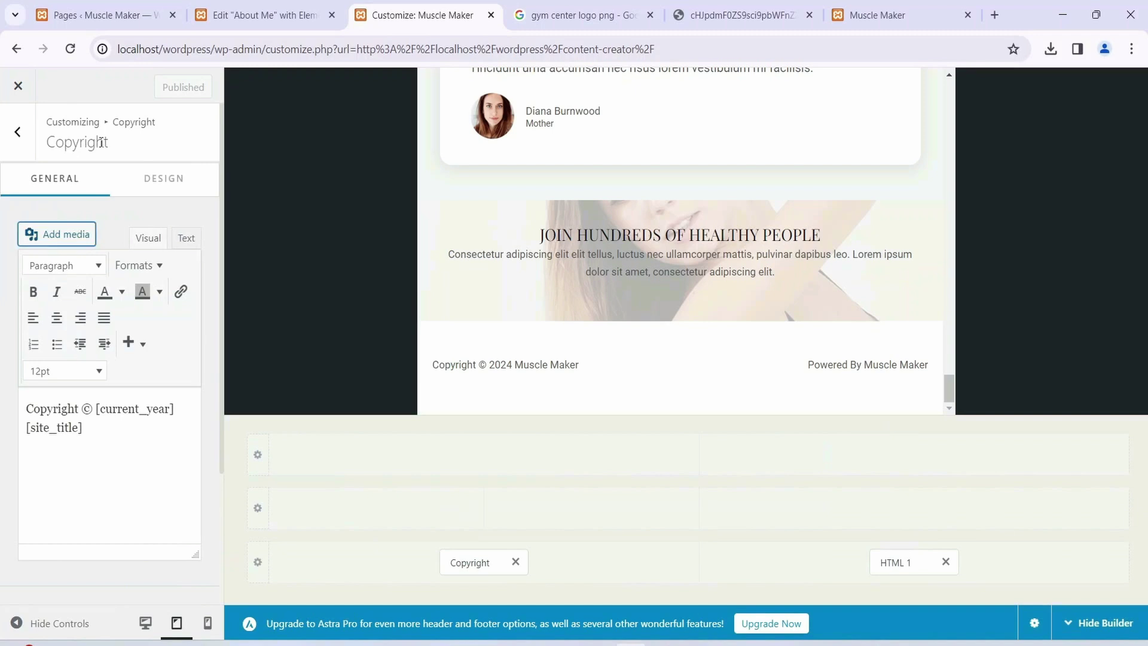
{"action": "mouse_move", "coordinate": [28, 409]}
{"action": "left_mouse_down"}
{"action": "mouse_move", "coordinate": [133, 451]}
{"action": "mouse_move", "coordinate": [26, 428]}
{"action": "left_mouse_up"}
{"action": "left_click", "coordinate": [135, 451]}
{"action": "left_click", "coordinate": [114, 443]}
{"action": "left_click_drag", "start_coordinate": [101, 409], "coordinate": [167, 408]}
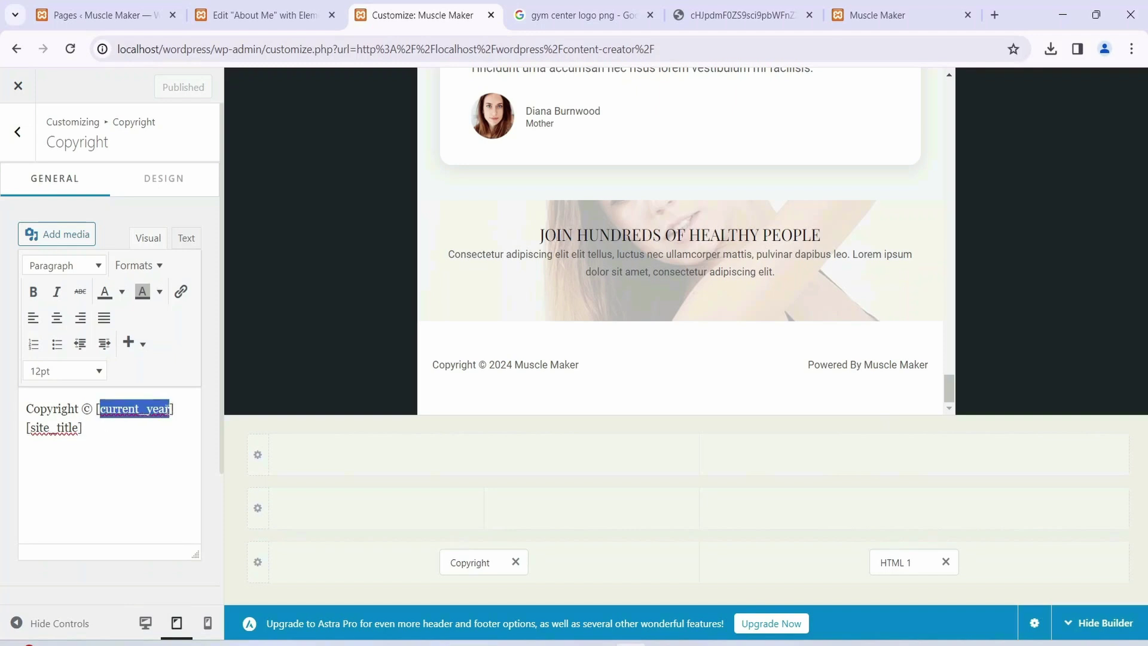
{"action": "left_click", "coordinate": [127, 435]}
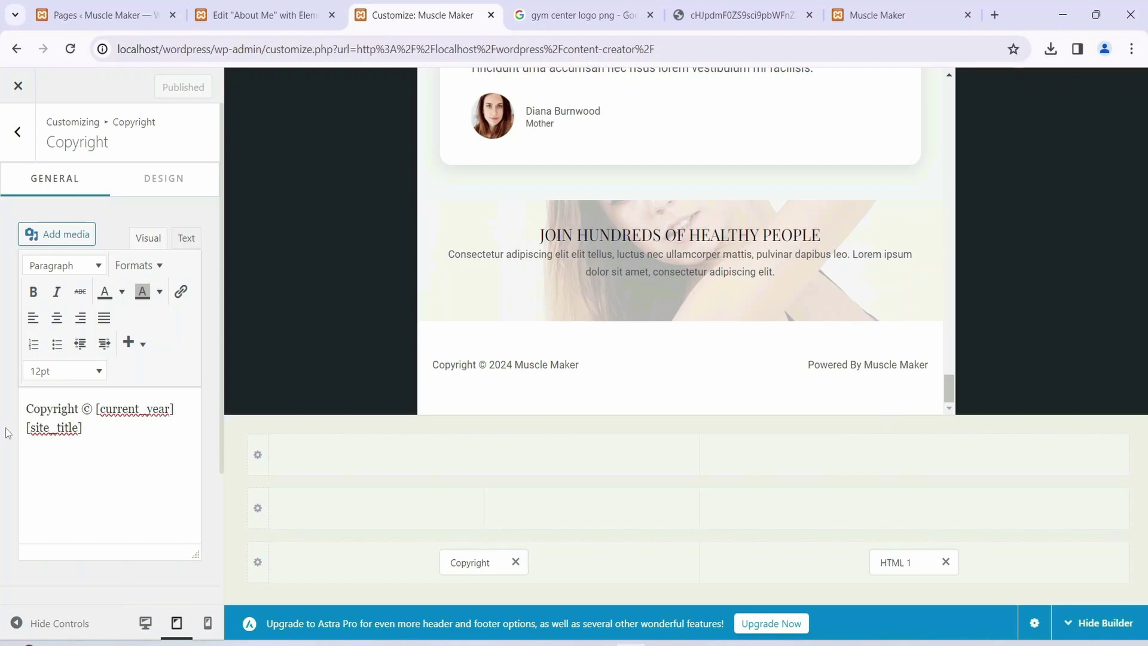
{"action": "left_click_drag", "start_coordinate": [31, 428], "coordinate": [75, 428]}
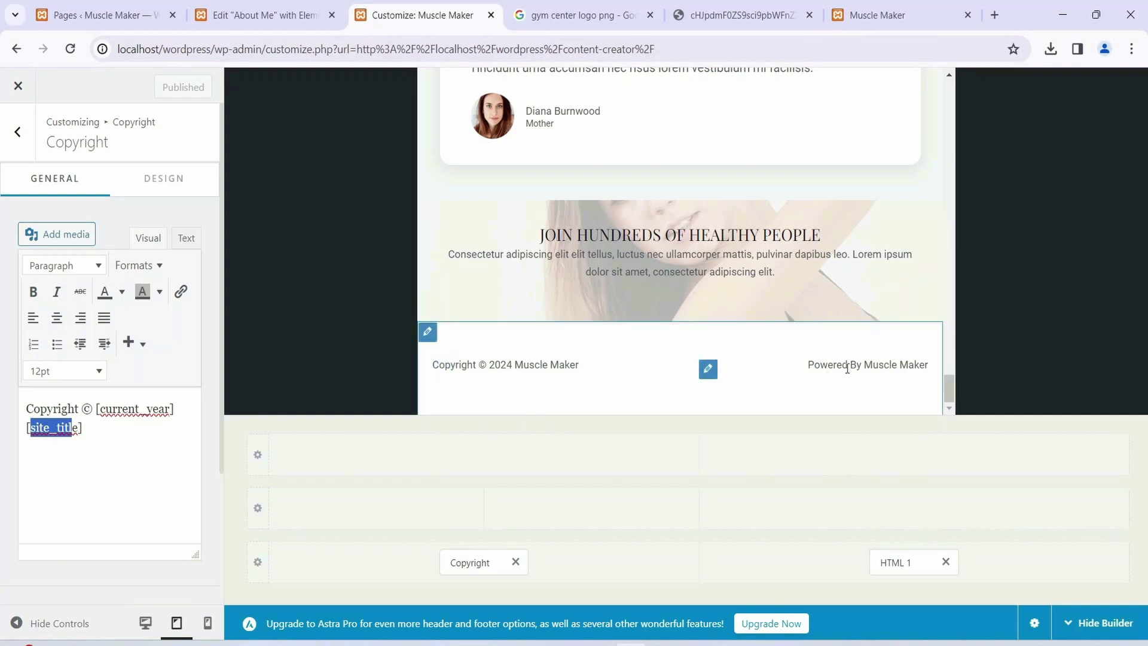
Step: Open the footer's HTML 1 element for editing and examine its "Powered By" text
{"action": "left_click", "coordinate": [709, 371]}
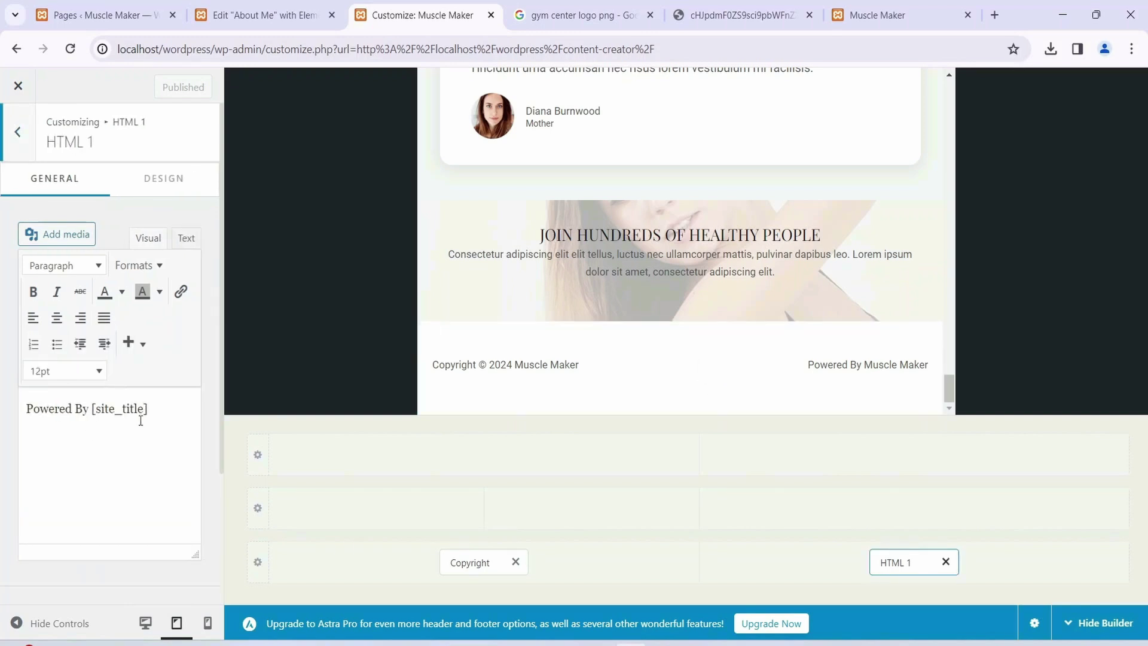
{"action": "left_click_drag", "start_coordinate": [164, 414], "coordinate": [28, 415]}
{"action": "left_click", "coordinate": [64, 450]}
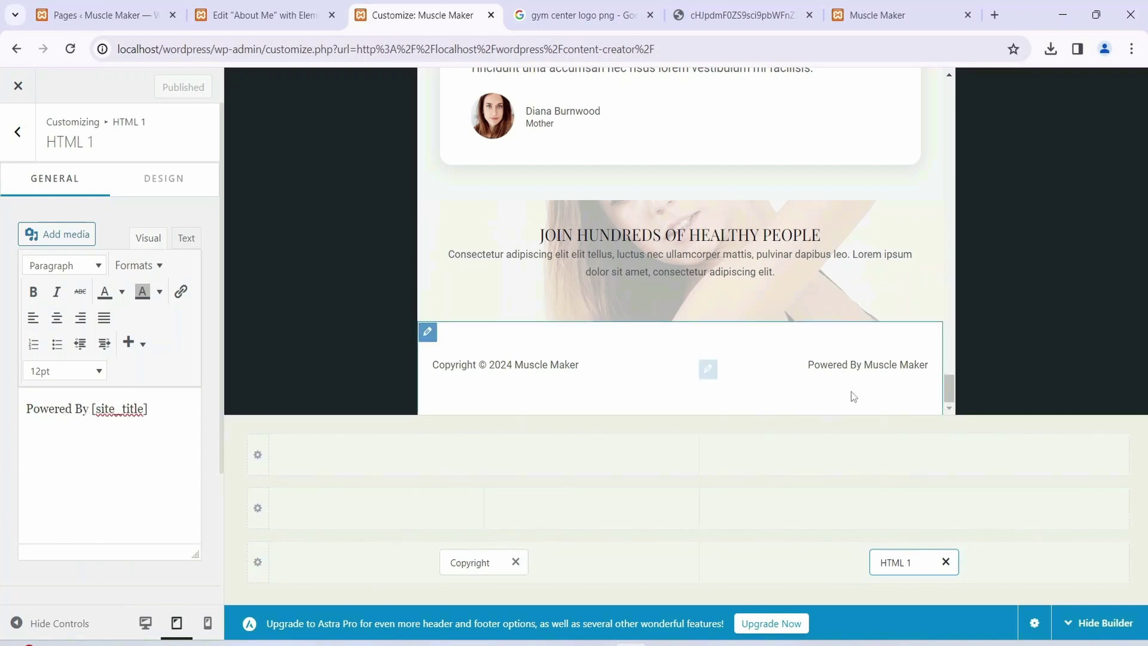
Step: Preview the home page at mobile size and check the header by expanding and collapsing its menu
{"action": "scroll", "coordinate": [862, 342], "scroll_direction": "up", "scroll_amount": 10}
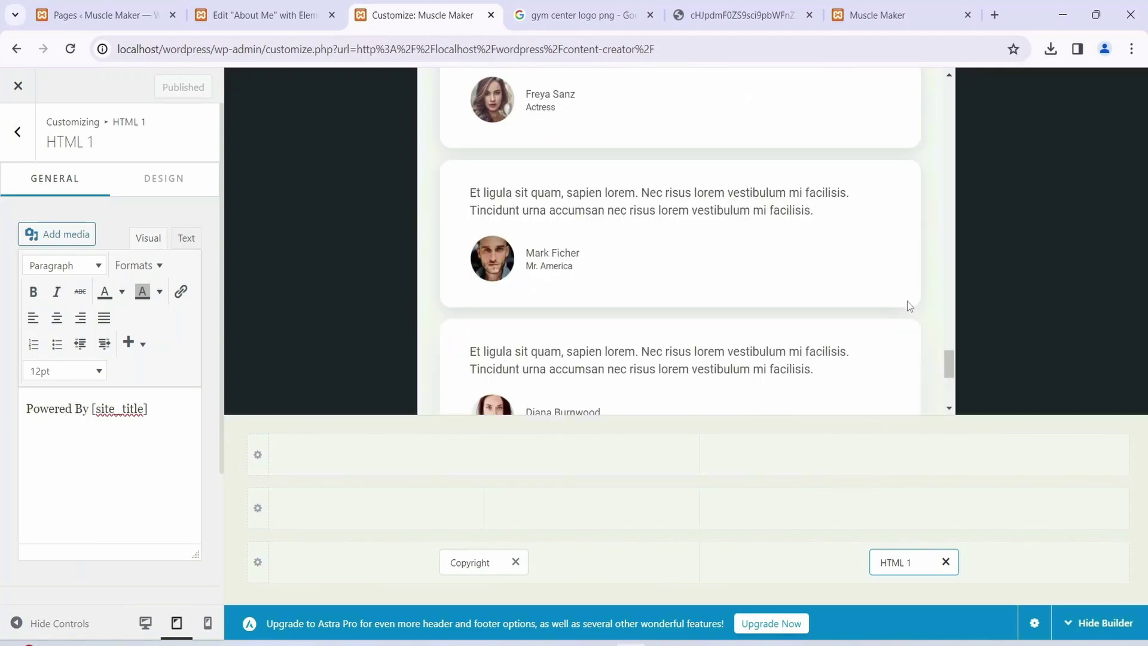
{"action": "scroll", "coordinate": [885, 301], "scroll_direction": "up", "scroll_amount": 15}
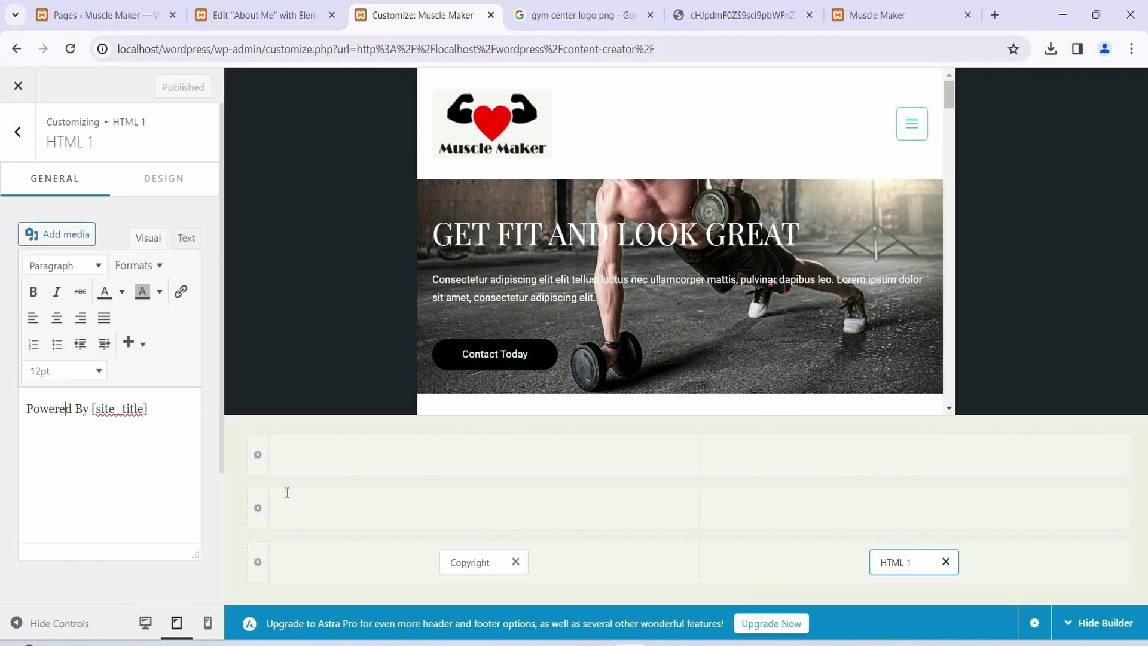
{"action": "left_click", "coordinate": [207, 622]}
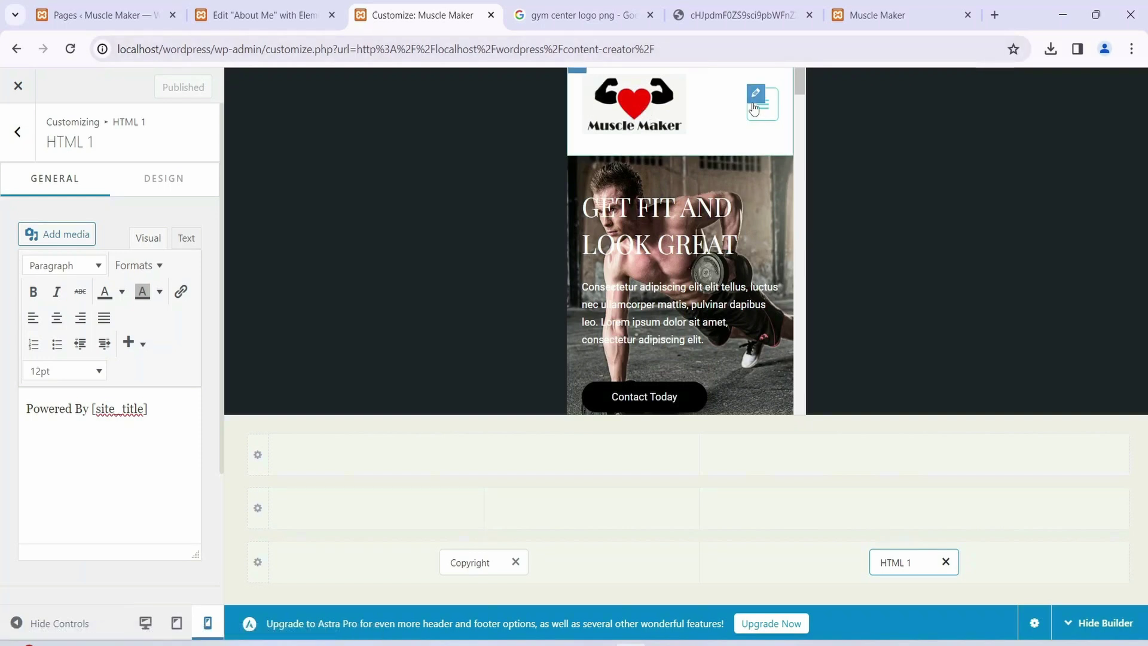
{"action": "left_click", "coordinate": [767, 118]}
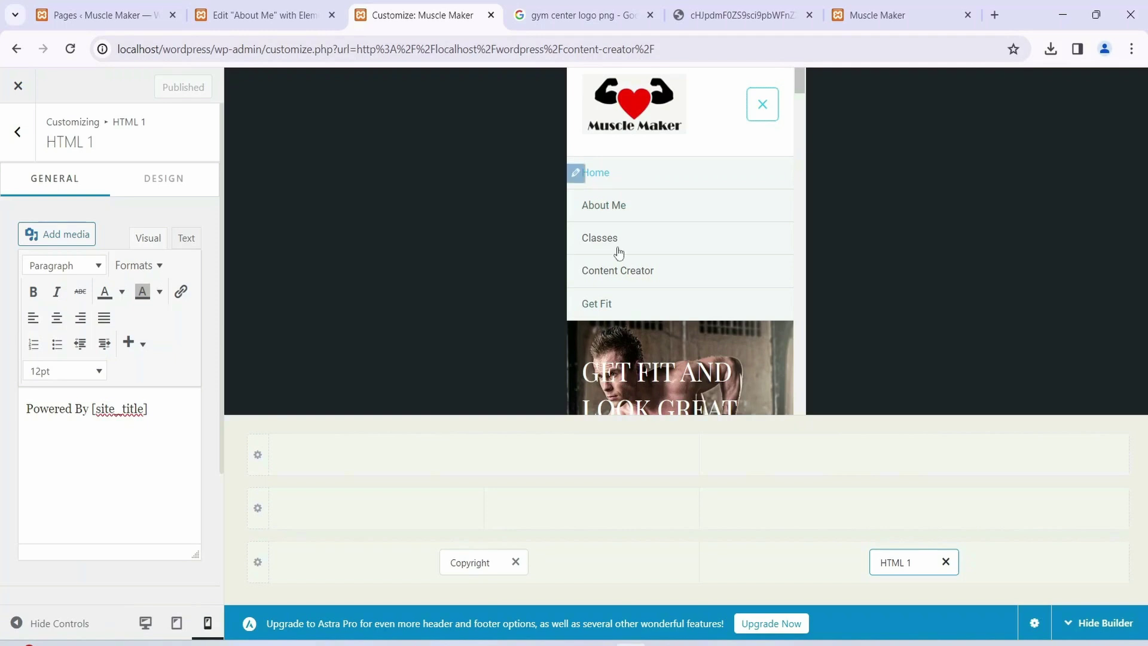
{"action": "left_click", "coordinate": [760, 115]}
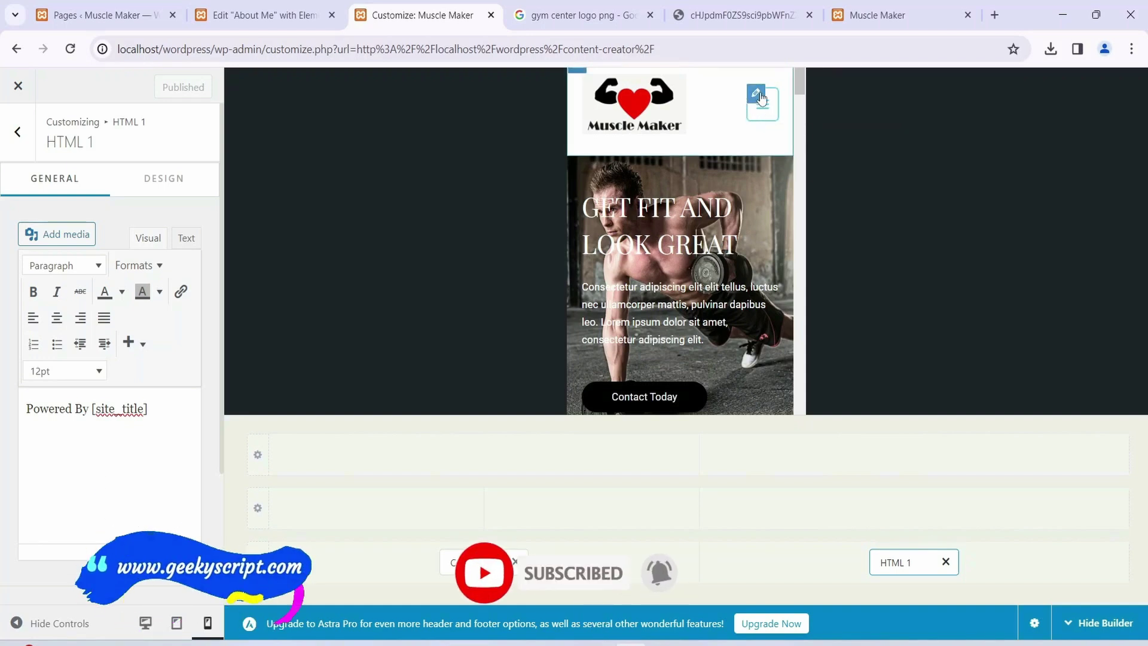
Step: Open the design settings of the header's menu toggle button and set its icon color to black
{"action": "left_click", "coordinate": [757, 94]}
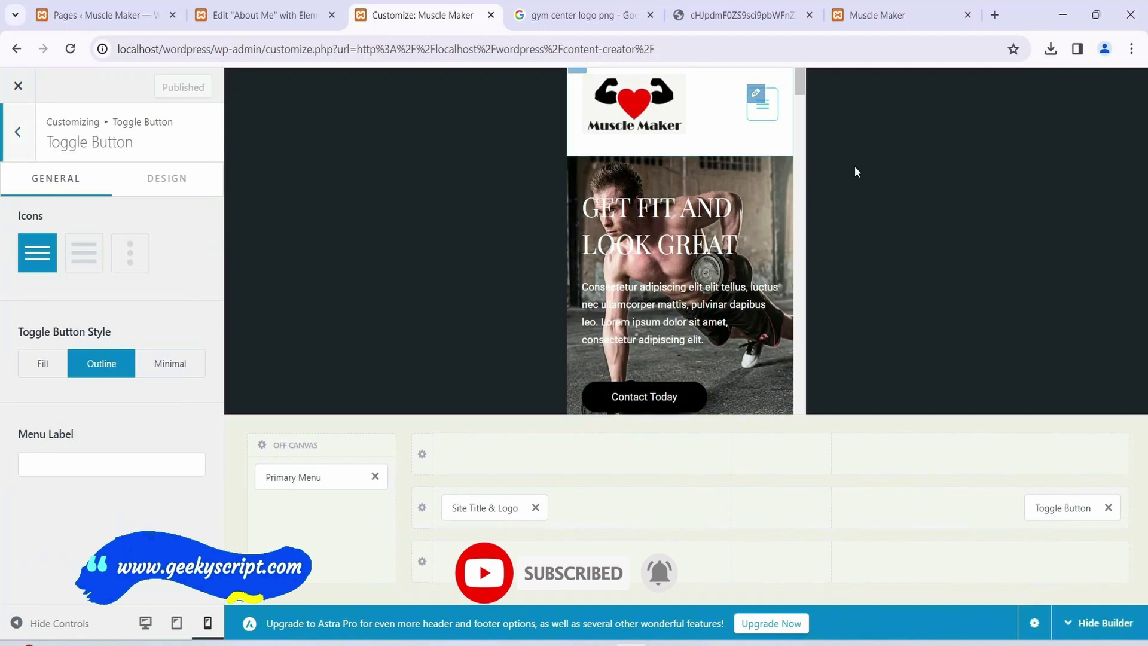
{"action": "left_click", "coordinate": [170, 185]}
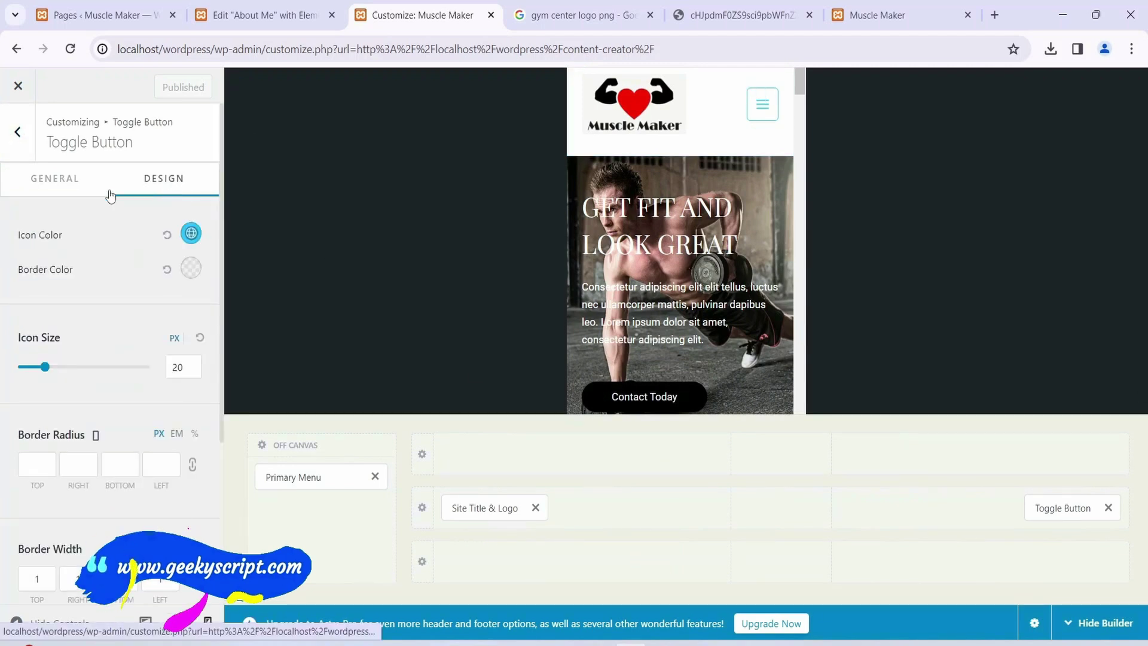
{"action": "left_click", "coordinate": [191, 235]}
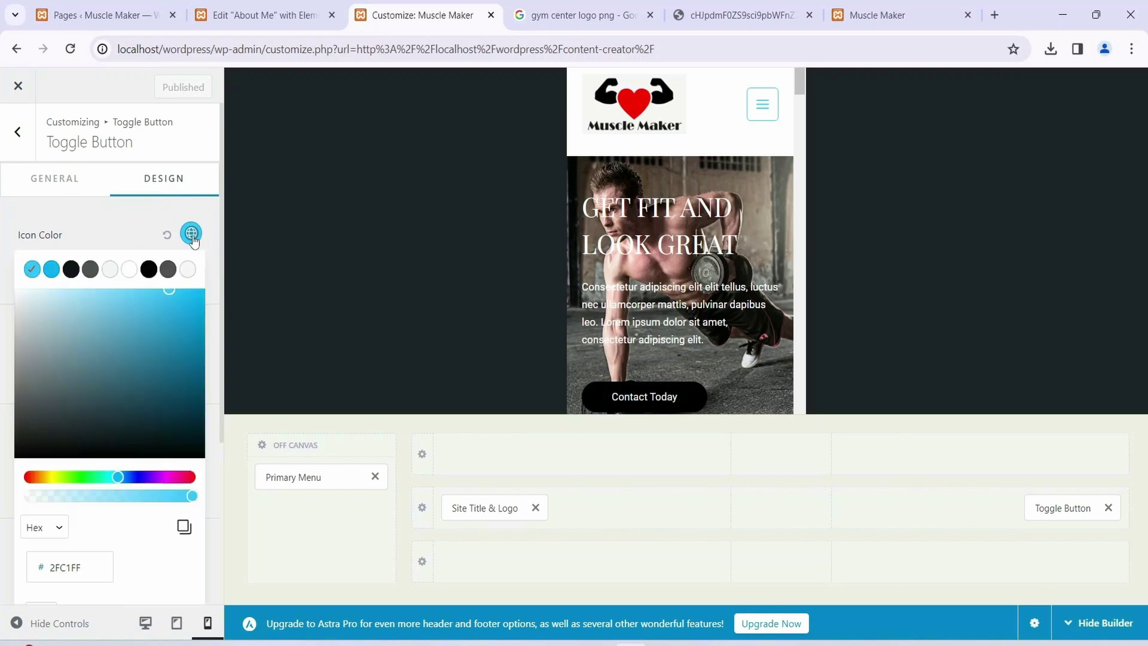
{"action": "left_click_drag", "start_coordinate": [69, 393], "coordinate": [18, 456]}
{"action": "left_click", "coordinate": [4, 507]}
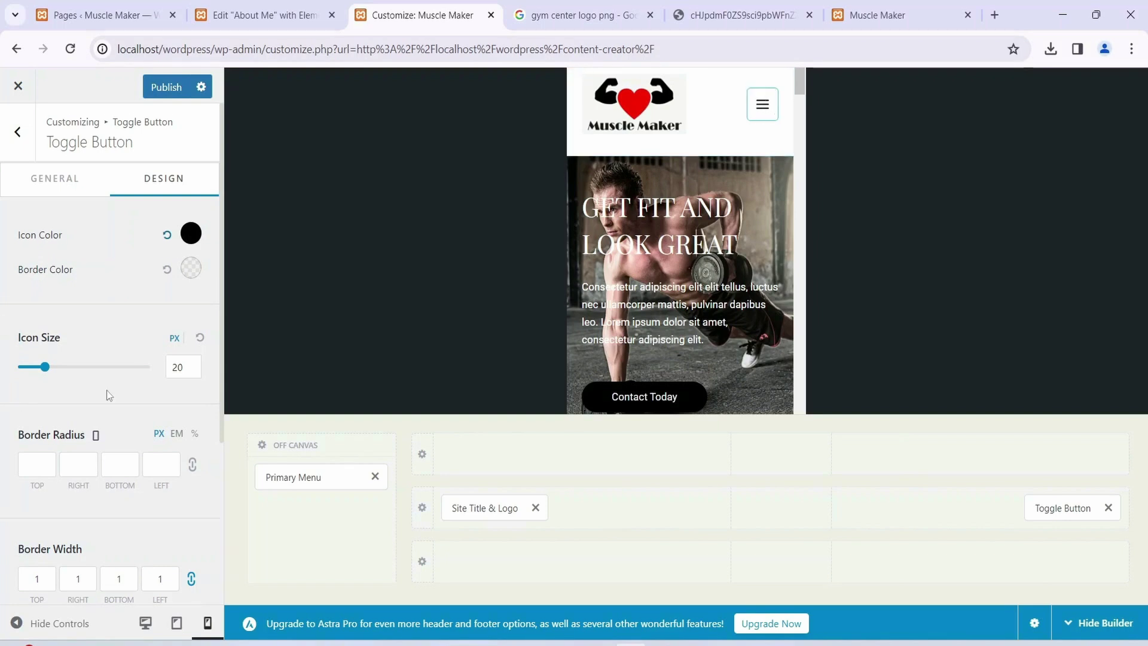
Step: Set the menu toggle button's border color to black (#000000)
{"action": "scroll", "coordinate": [108, 395], "scroll_direction": "down", "scroll_amount": 1}
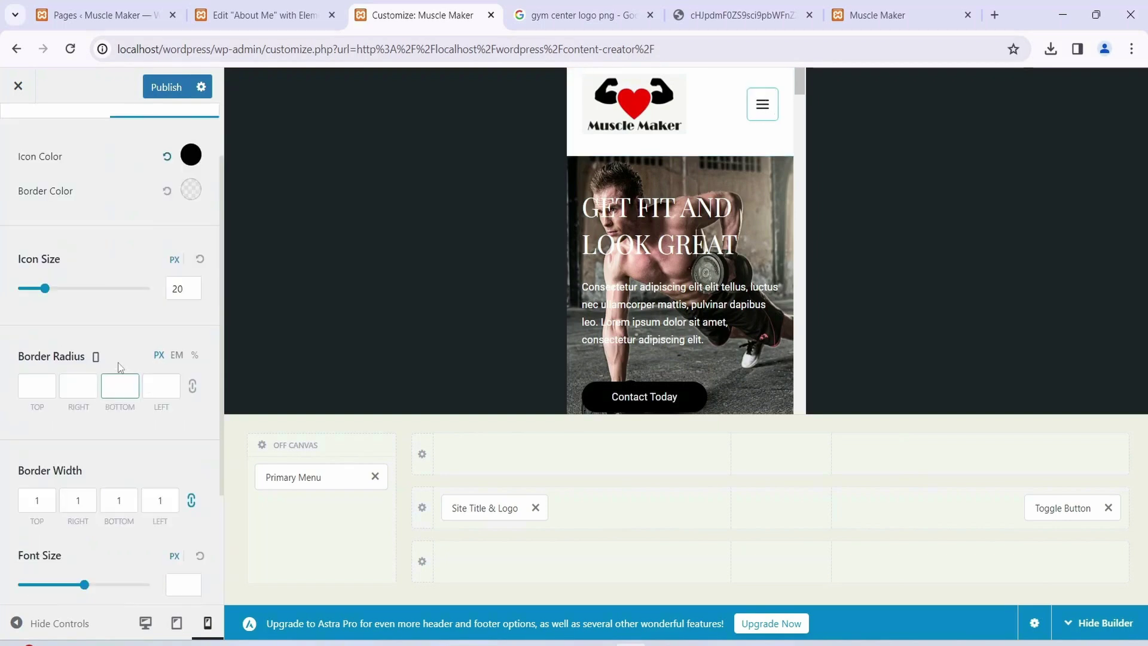
{"action": "left_click", "coordinate": [192, 190]}
{"action": "left_click_drag", "start_coordinate": [86, 392], "coordinate": [18, 413]}
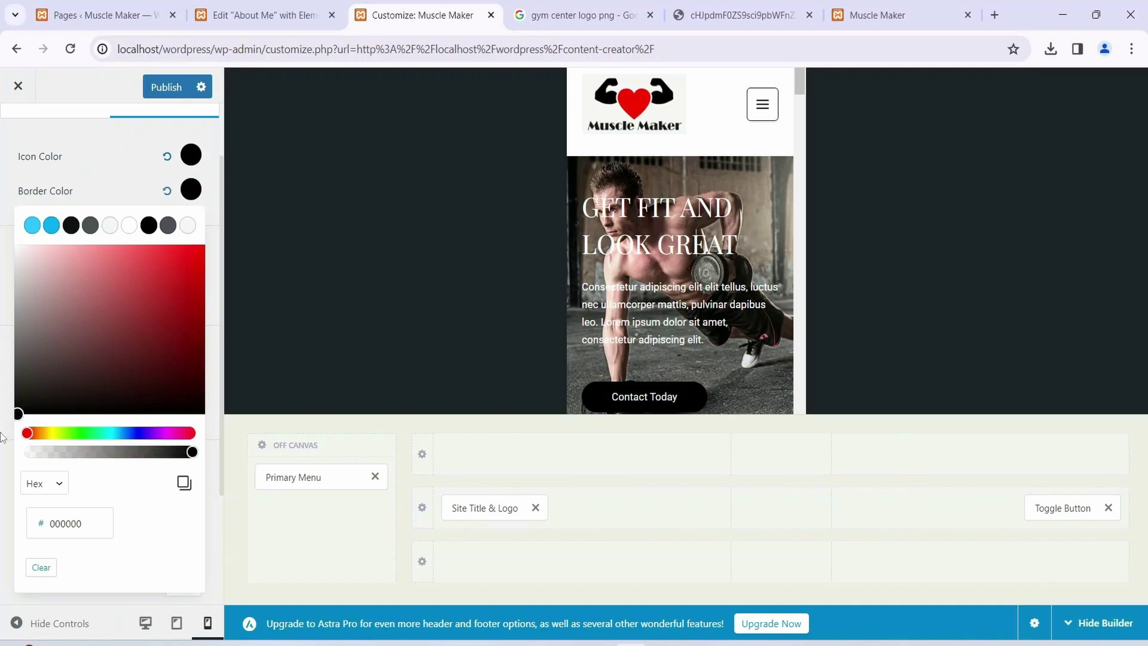
{"action": "left_click", "coordinate": [2, 442]}
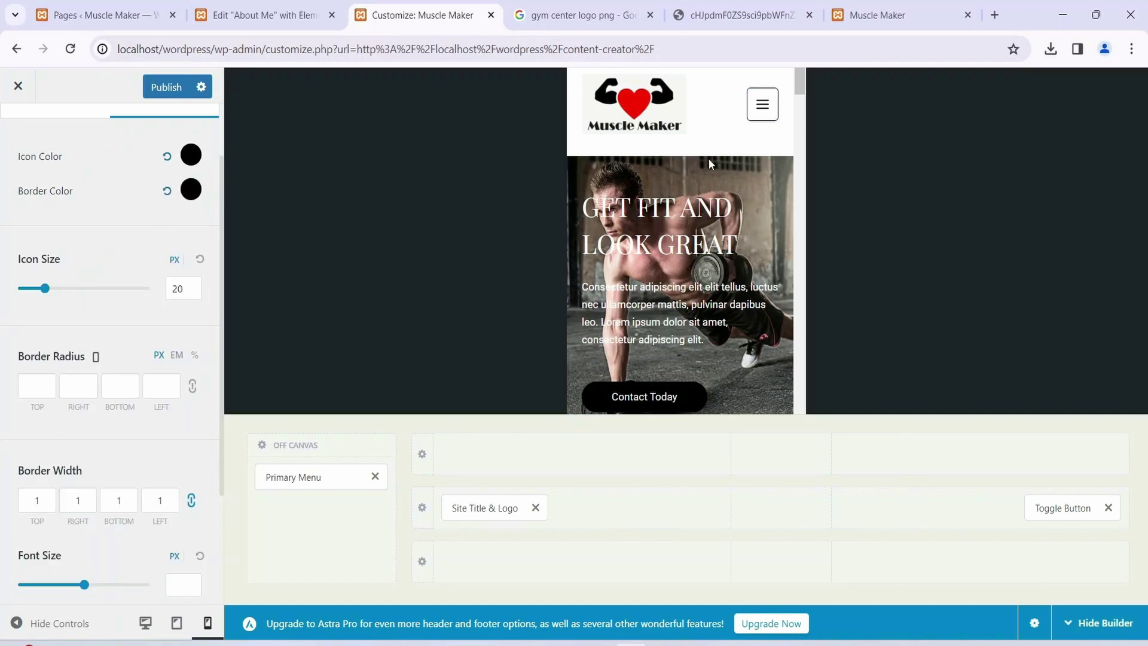
Step: Check the restyled menu toggle button in the mobile preview by expanding and collapsing the header menu
{"action": "left_click", "coordinate": [763, 120]}
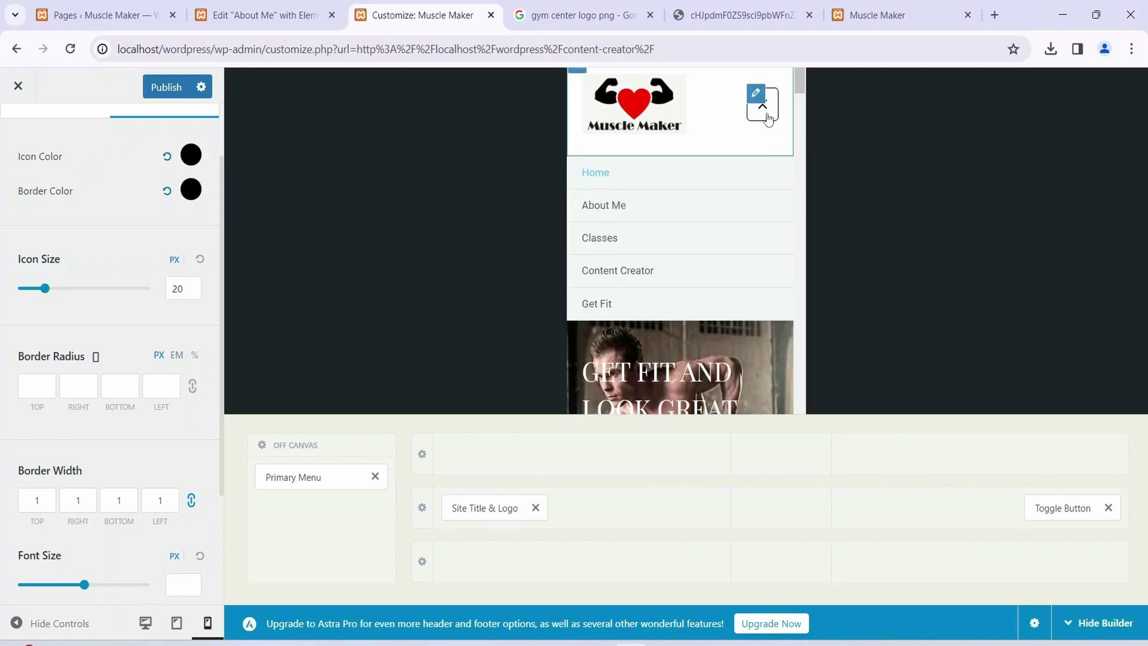
{"action": "left_click", "coordinate": [768, 118]}
Step: Try the thick three-line and vertical-dots icons for the menu toggle button and restore the thin three-line icon
{"action": "scroll", "coordinate": [122, 273], "scroll_direction": "up", "scroll_amount": 2}
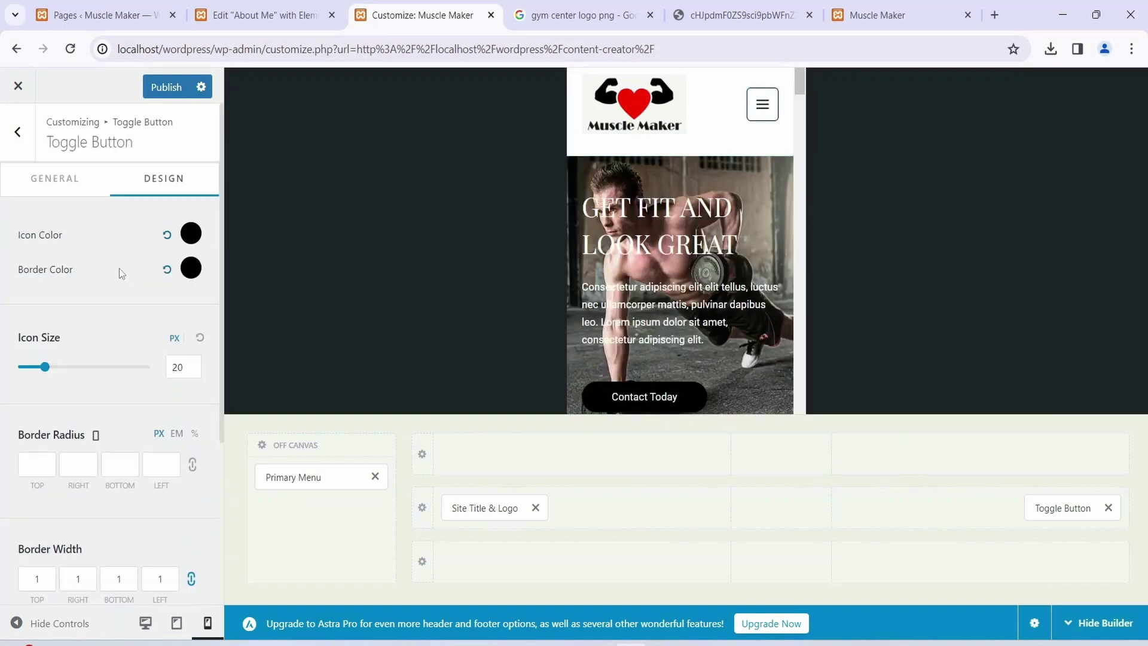
{"action": "left_click", "coordinate": [60, 187]}
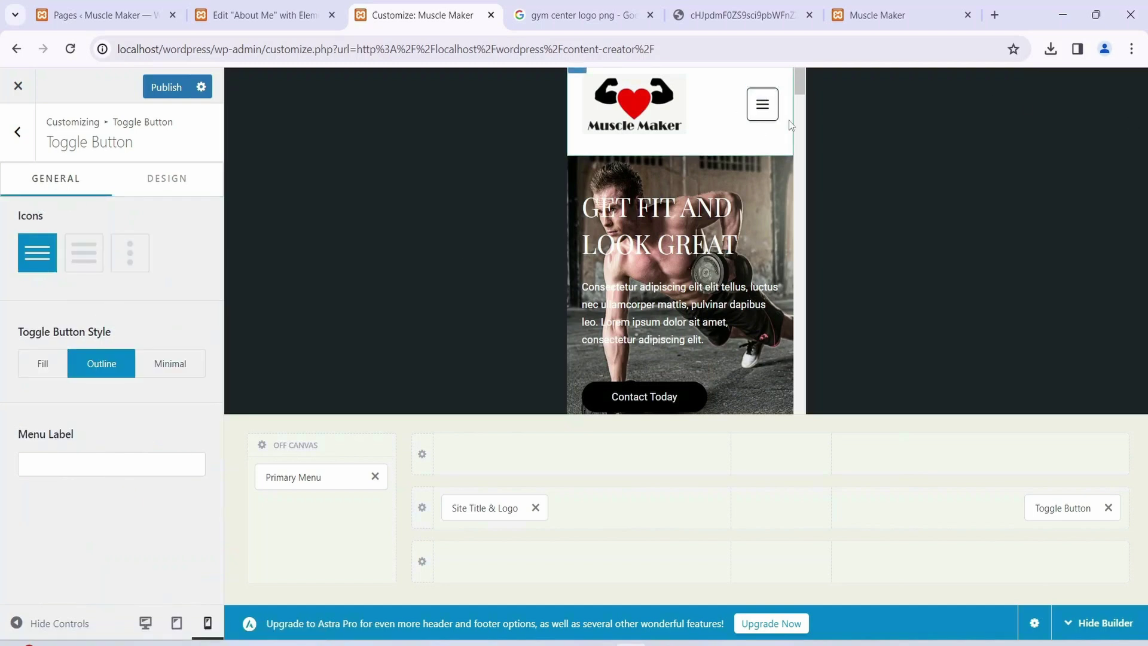
{"action": "left_click", "coordinate": [84, 252]}
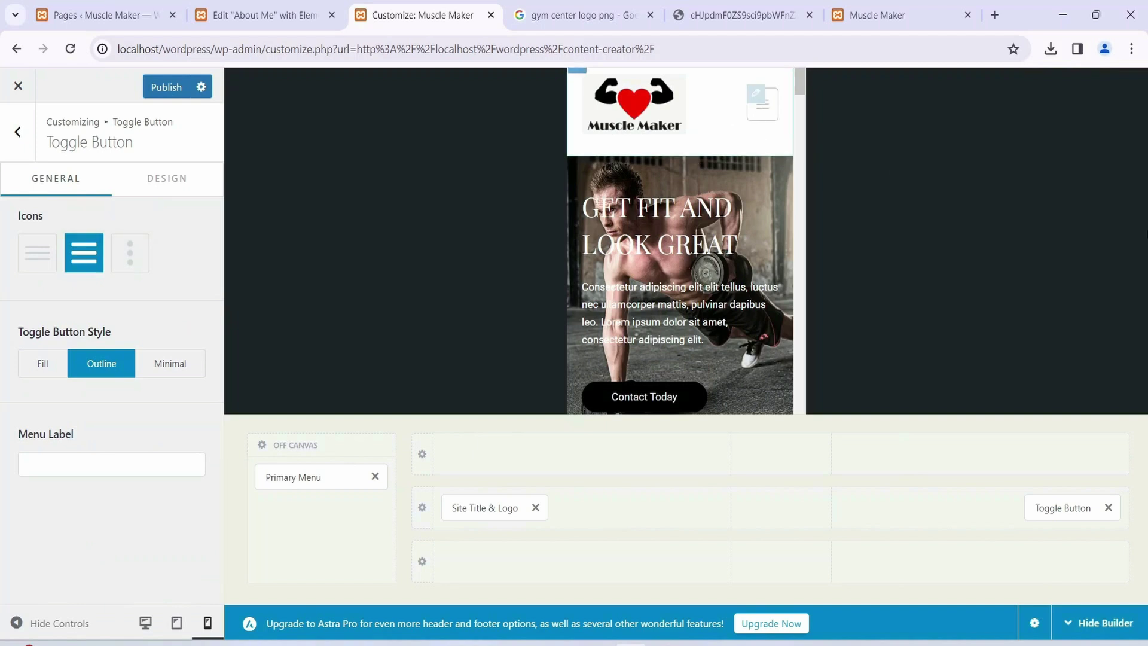
{"action": "left_click", "coordinate": [131, 261]}
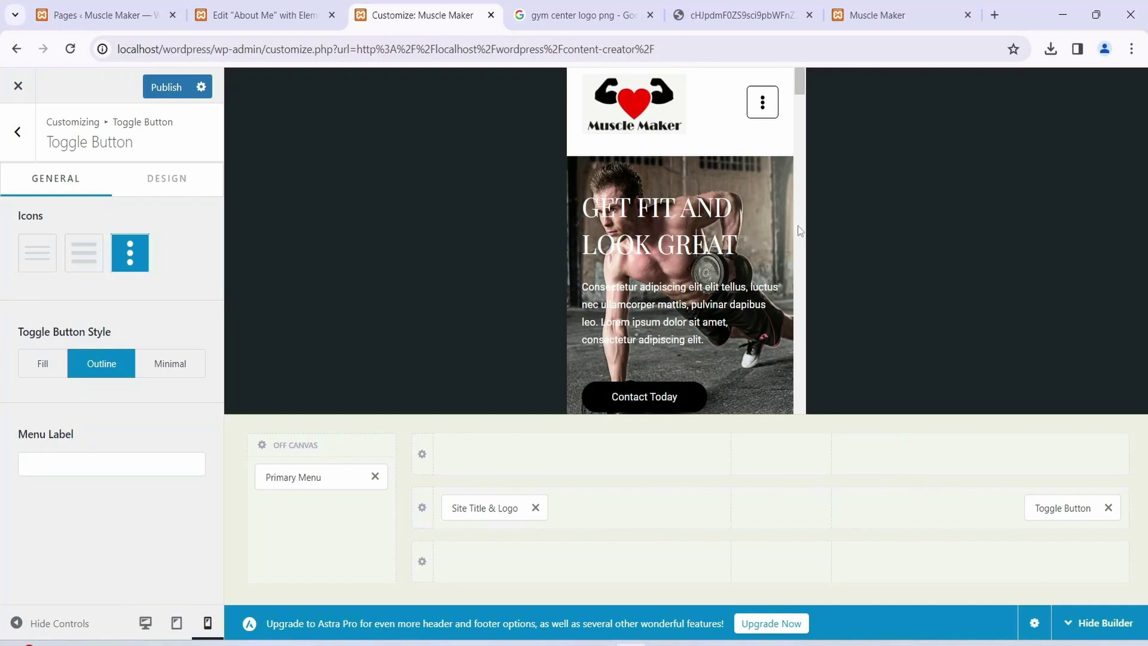
{"action": "left_click", "coordinate": [42, 263]}
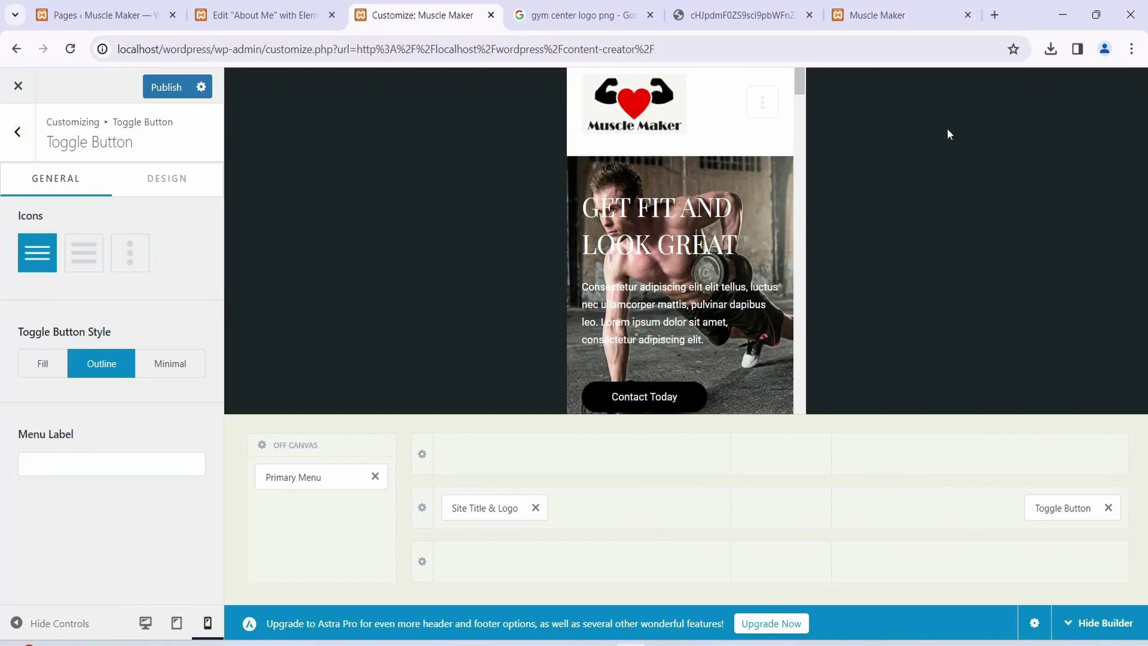
Step: Publish the toggle button changes and review the home page's mobile layout from the header down to the footer
{"action": "left_click", "coordinate": [165, 87]}
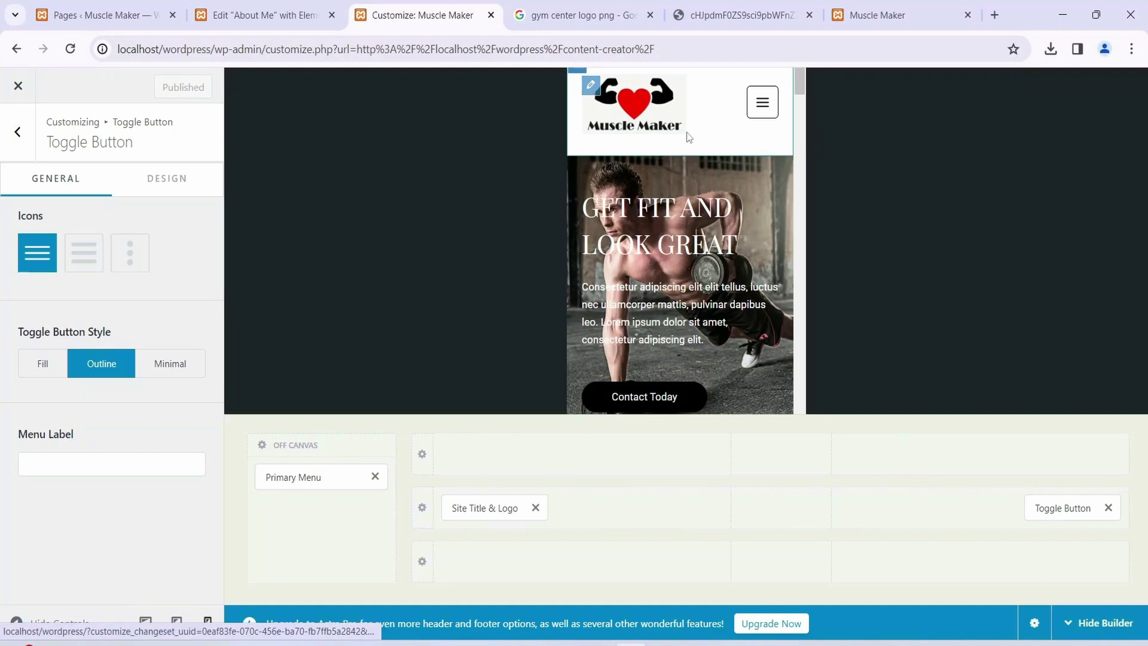
{"action": "scroll", "coordinate": [723, 153], "scroll_direction": "down", "scroll_amount": 7}
{"action": "scroll", "coordinate": [724, 158], "scroll_direction": "down", "scroll_amount": 8}
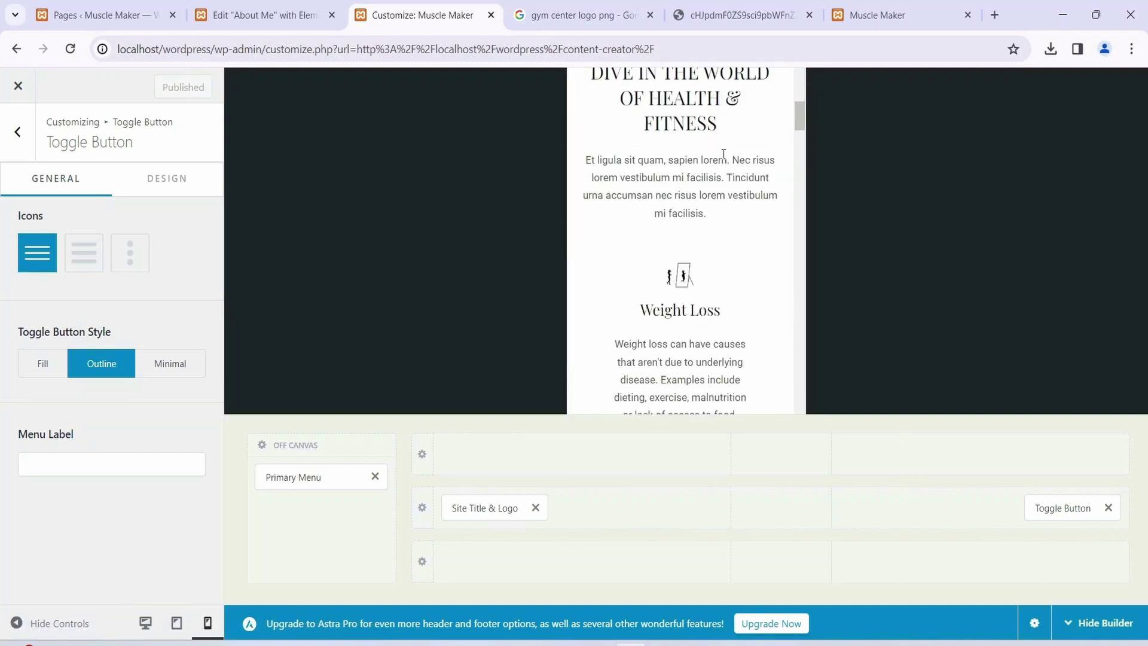
{"action": "scroll", "coordinate": [724, 153], "scroll_direction": "up", "scroll_amount": 12}
{"action": "scroll", "coordinate": [723, 154], "scroll_direction": "down", "scroll_amount": 10}
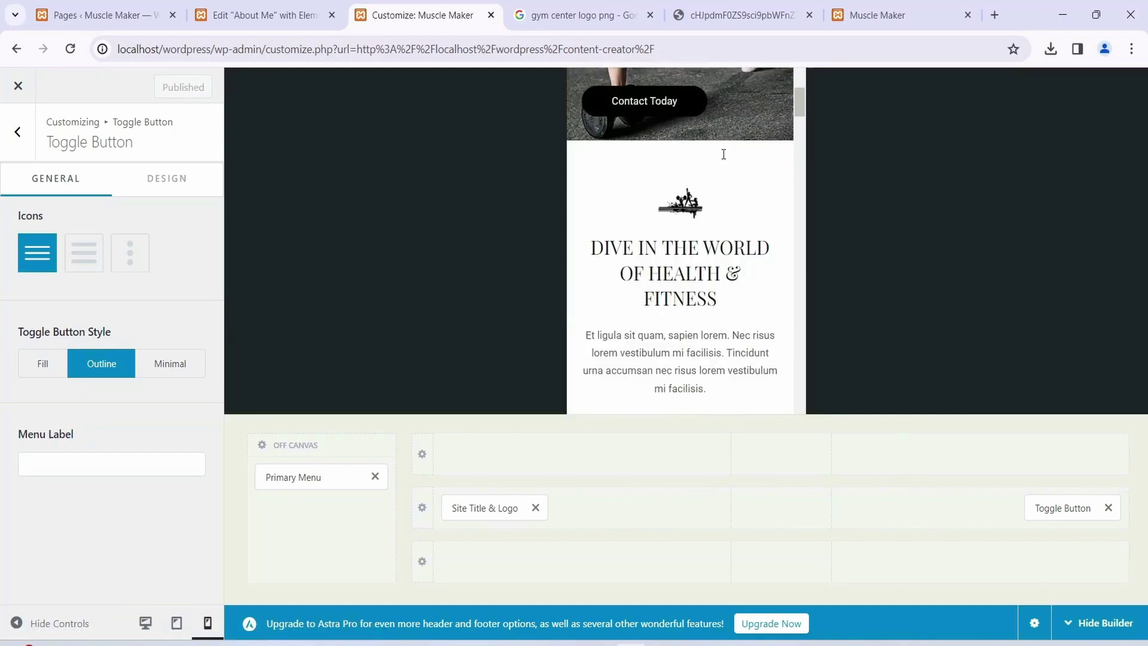
{"action": "scroll", "coordinate": [723, 154], "scroll_direction": "down", "scroll_amount": 10}
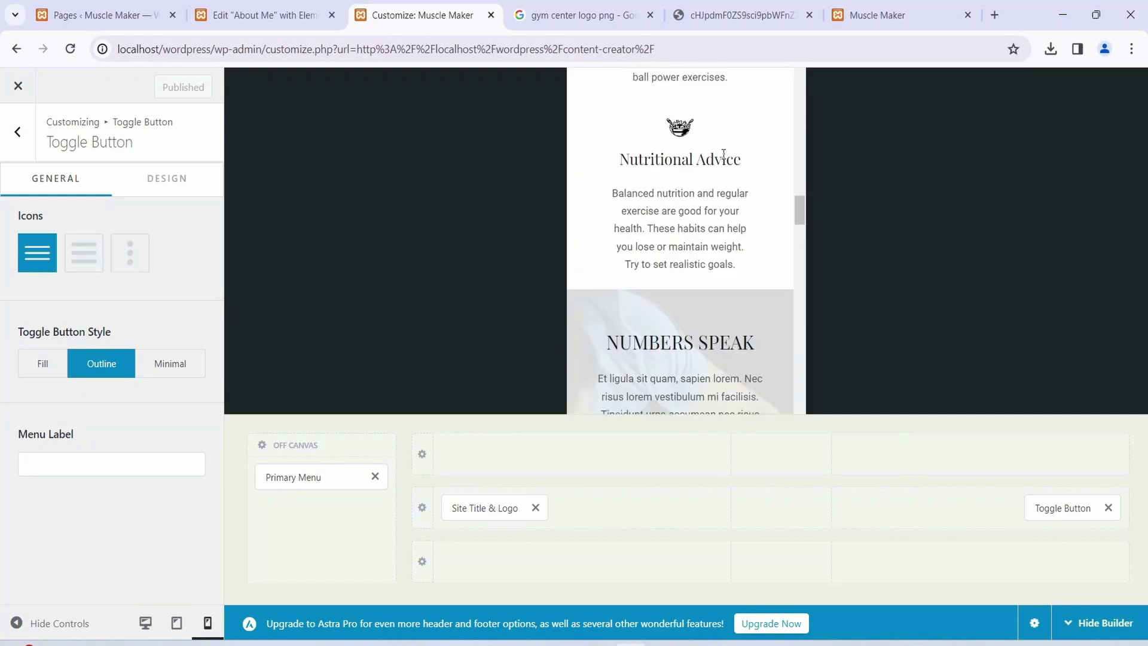
{"action": "scroll", "coordinate": [723, 154], "scroll_direction": "down", "scroll_amount": 10}
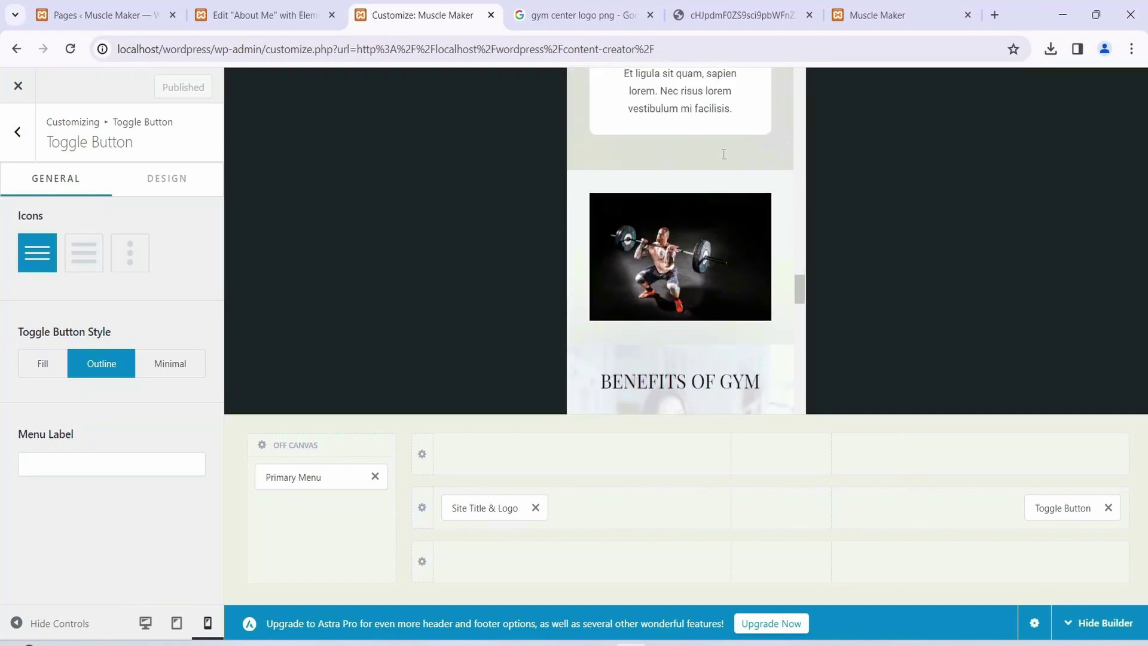
{"action": "scroll", "coordinate": [723, 154], "scroll_direction": "down", "scroll_amount": 3}
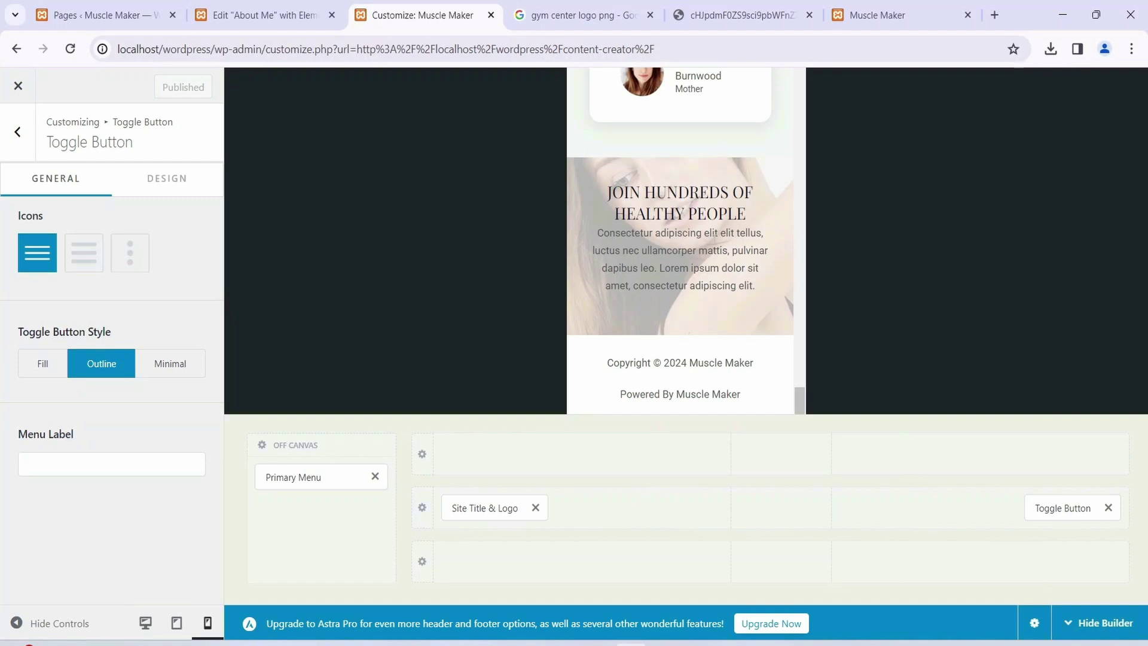
{"action": "scroll", "coordinate": [717, 248], "scroll_direction": "up", "scroll_amount": 6}
{"action": "scroll", "coordinate": [717, 248], "scroll_direction": "up", "scroll_amount": 15}
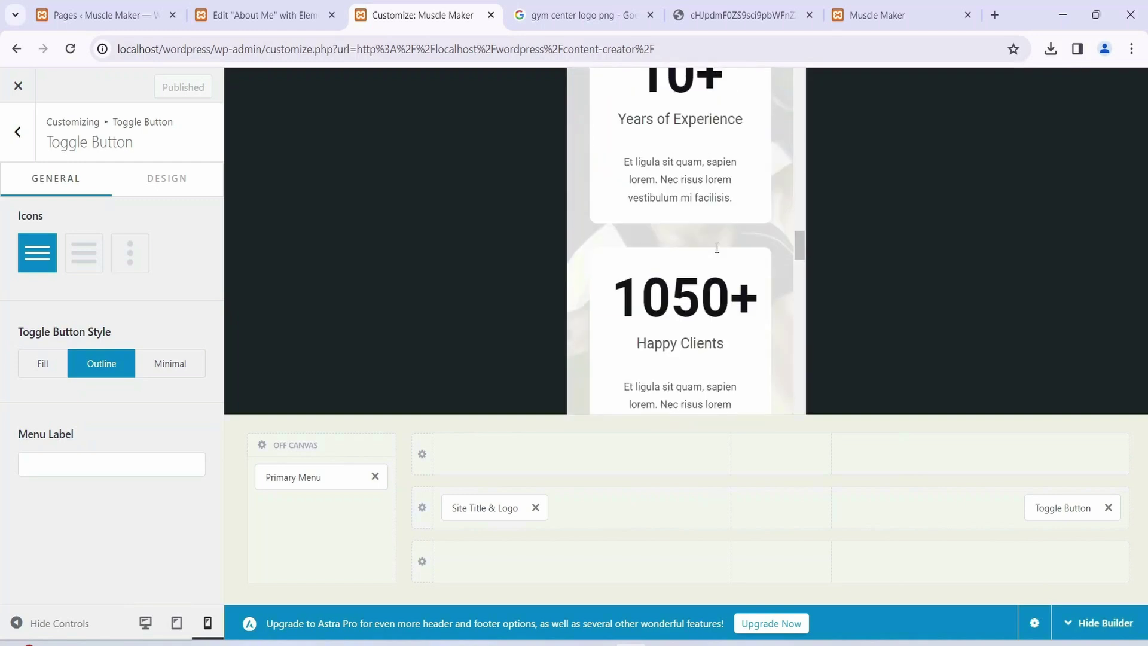
{"action": "scroll", "coordinate": [717, 248], "scroll_direction": "up", "scroll_amount": 4}
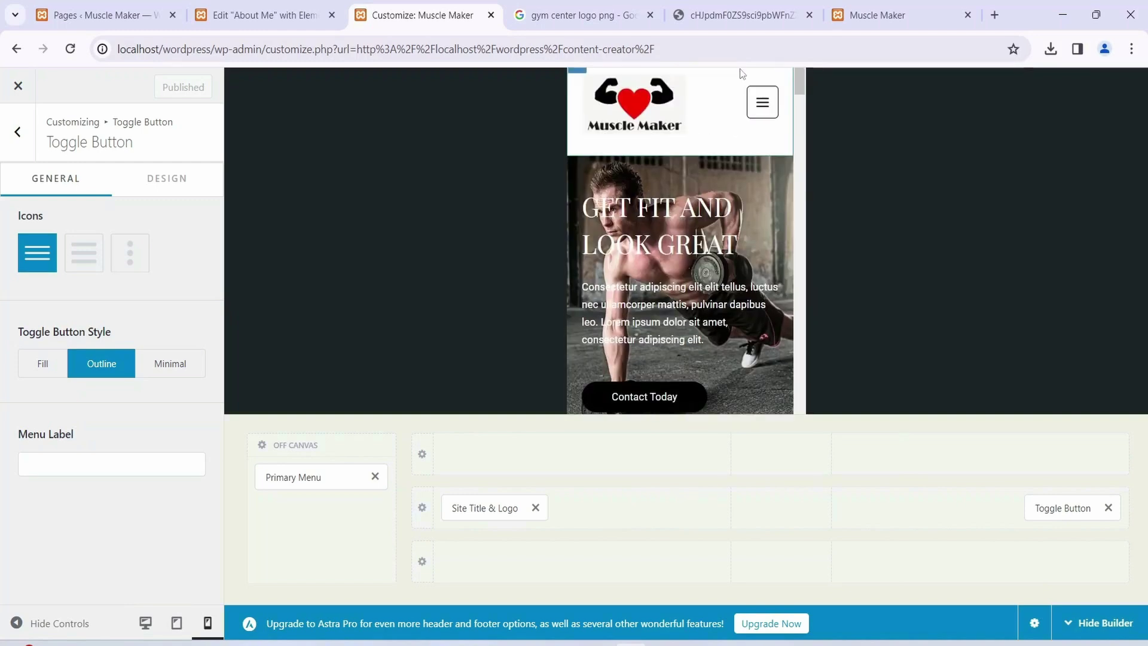
Step: Open the Content Creator page from the mobile preview's menu and review its mobile layout down to the footer
{"action": "left_click", "coordinate": [761, 109]}
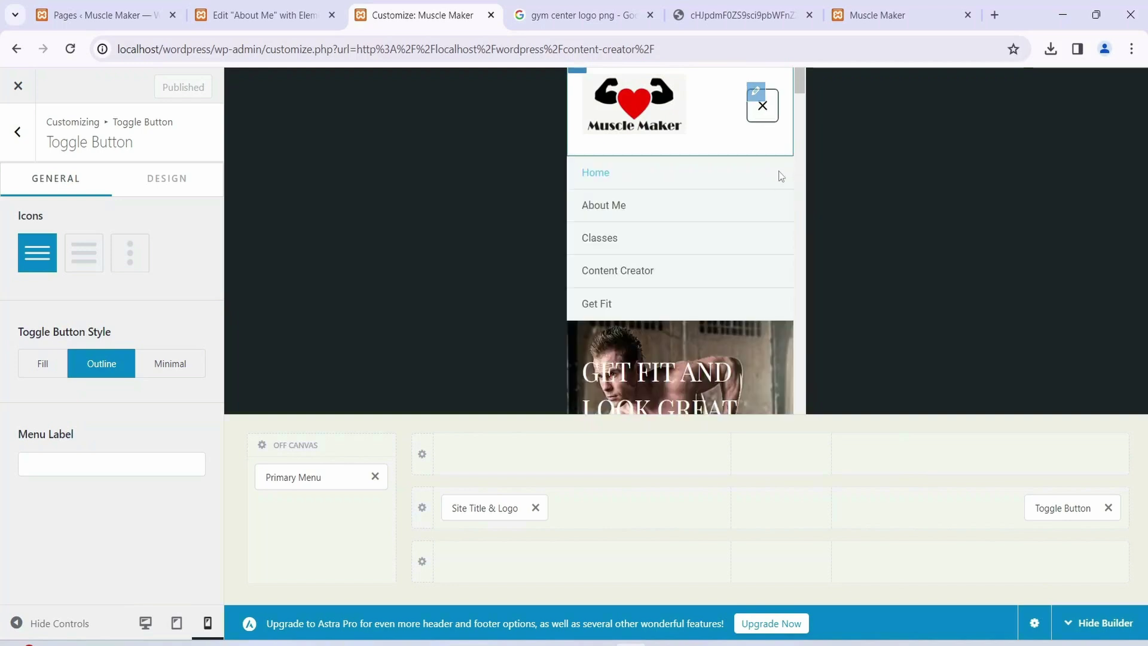
{"action": "left_click", "coordinate": [629, 275]}
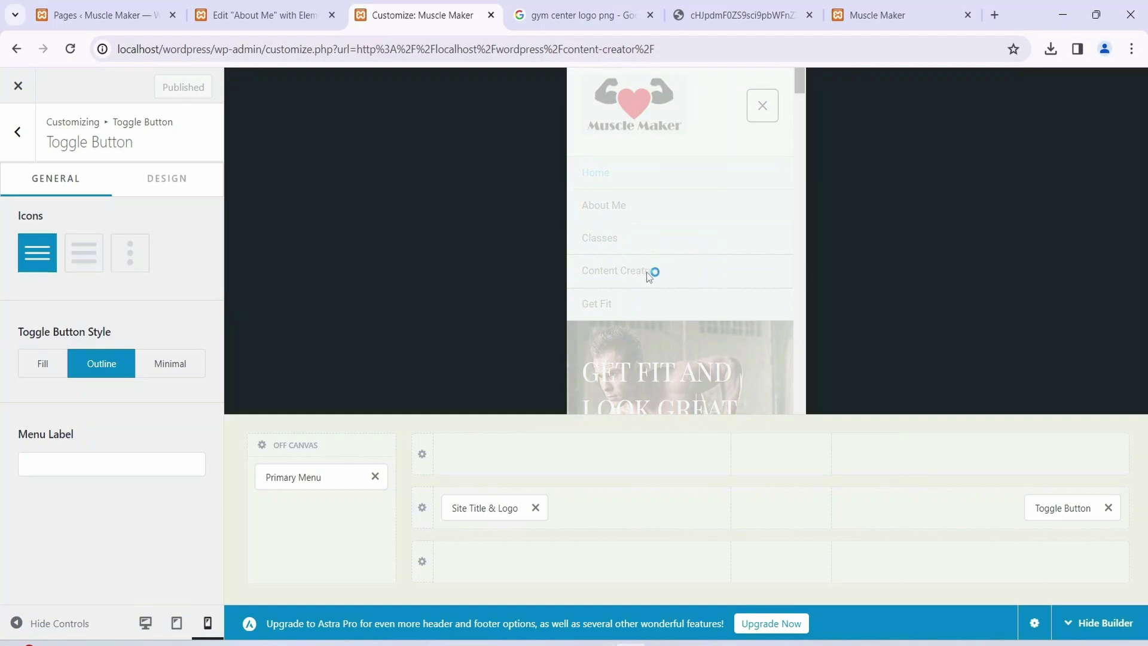
{"action": "scroll", "coordinate": [721, 201], "scroll_direction": "down", "scroll_amount": 4}
{"action": "scroll", "coordinate": [722, 202], "scroll_direction": "up", "scroll_amount": 3}
{"action": "scroll", "coordinate": [745, 265], "scroll_direction": "down", "scroll_amount": 3}
{"action": "scroll", "coordinate": [747, 265], "scroll_direction": "down", "scroll_amount": 10}
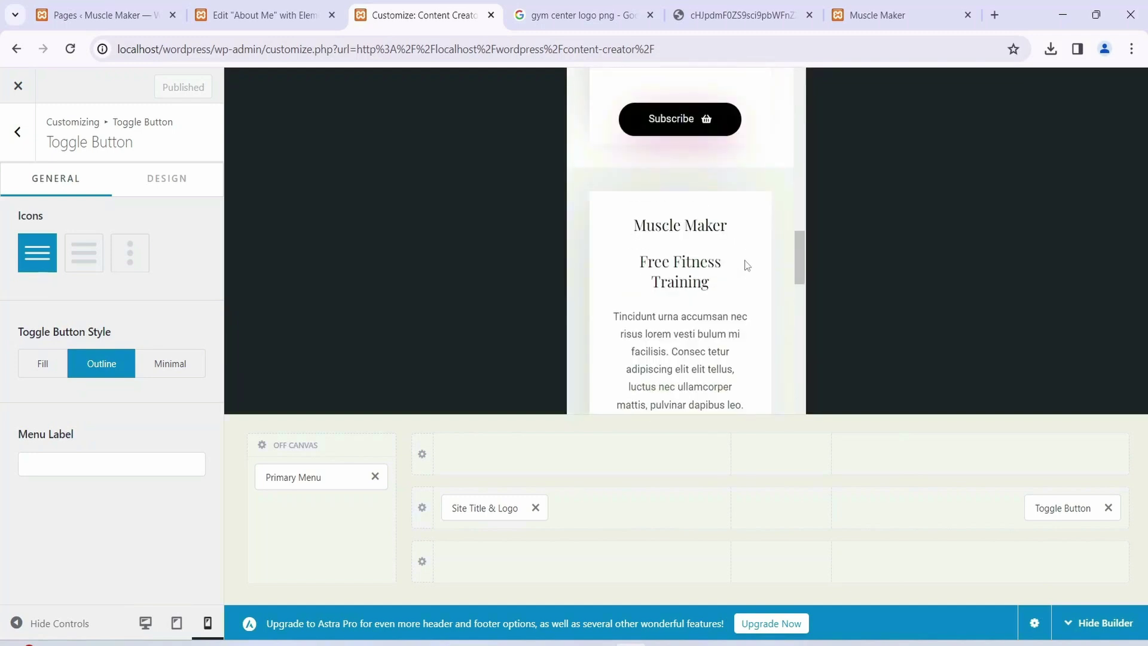
{"action": "scroll", "coordinate": [744, 265], "scroll_direction": "down", "scroll_amount": 10}
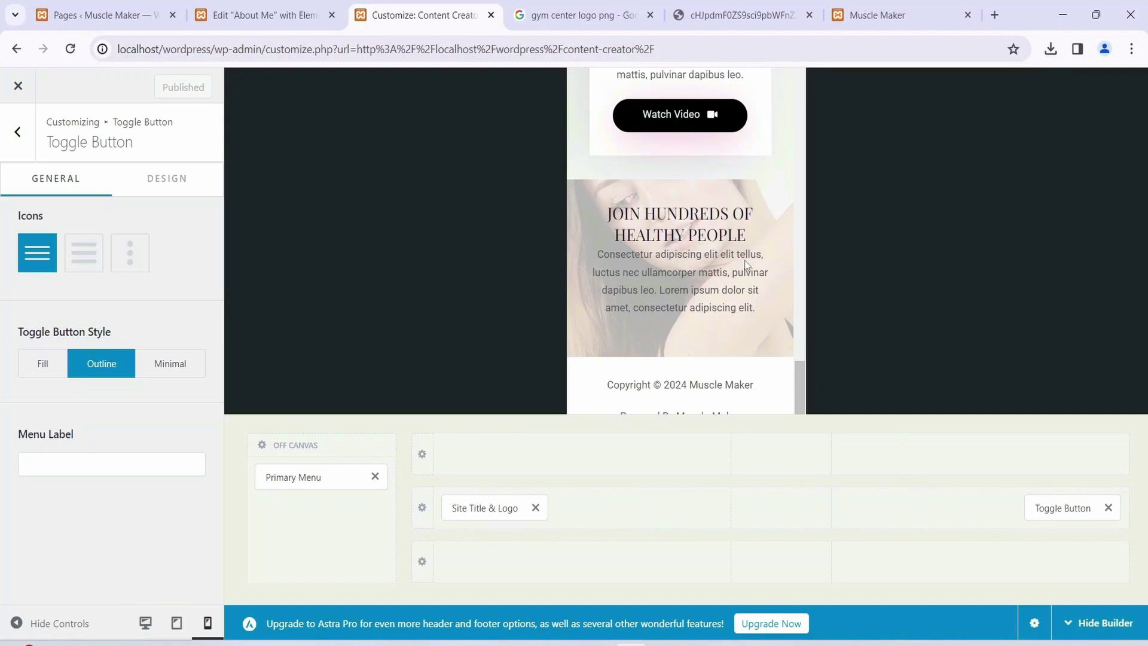
{"action": "scroll", "coordinate": [744, 263], "scroll_direction": "up", "scroll_amount": 15}
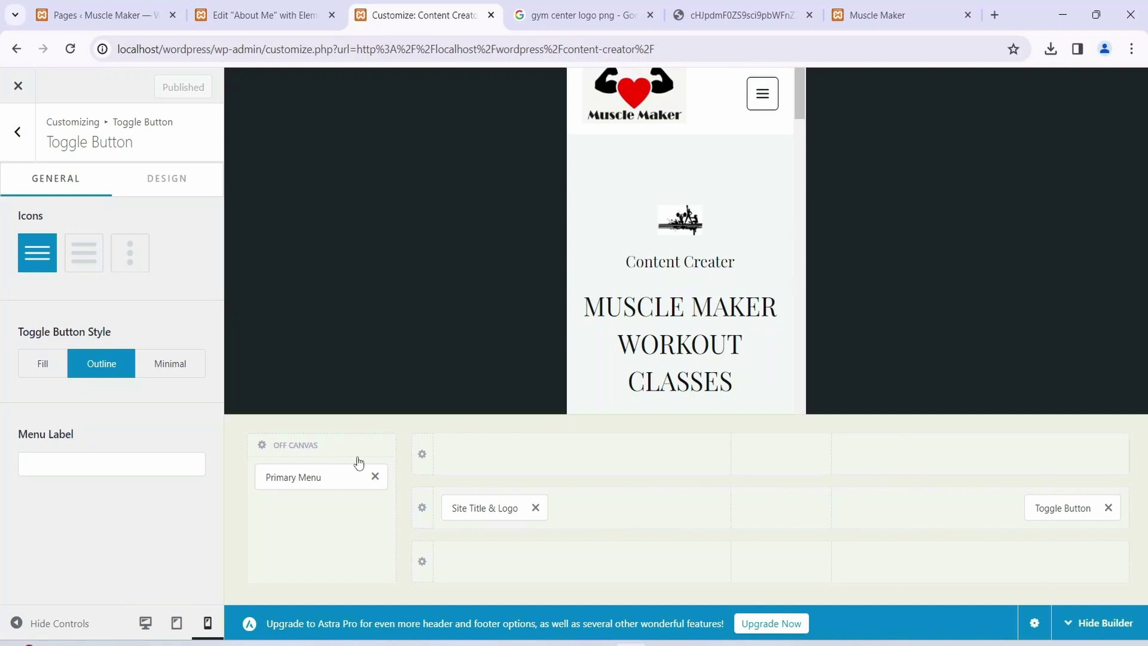
Step: Try out a Social element beside the Site Title & Logo in the desktop header and remove it
{"action": "left_click", "coordinate": [142, 624]}
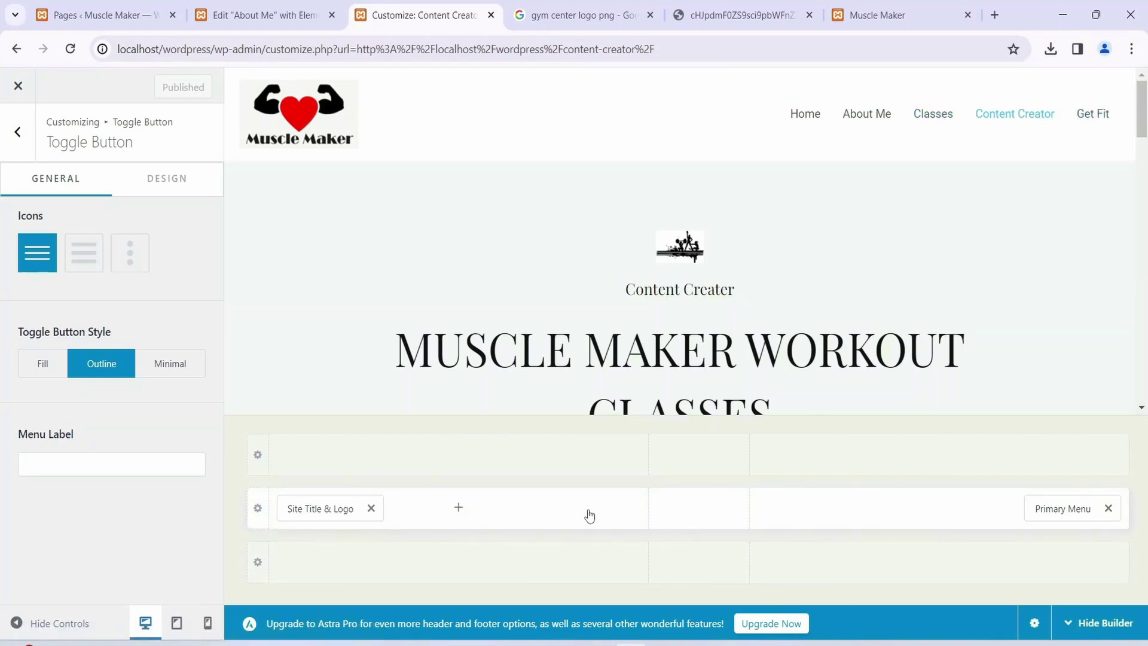
{"action": "left_click", "coordinate": [458, 509]}
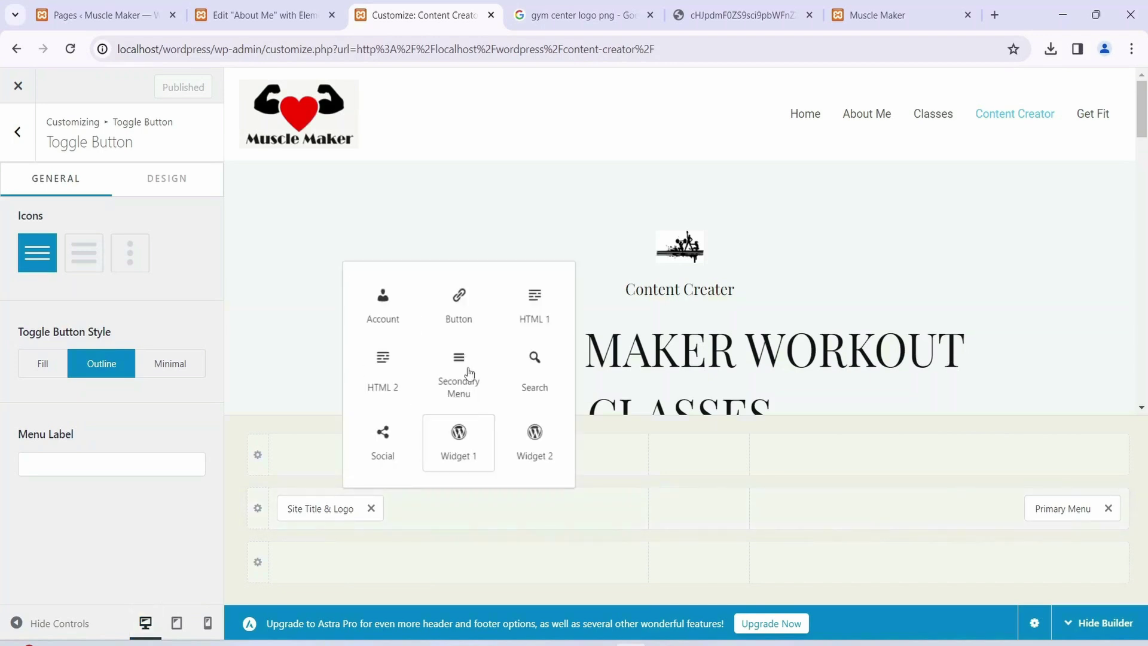
{"action": "left_click", "coordinate": [385, 436]}
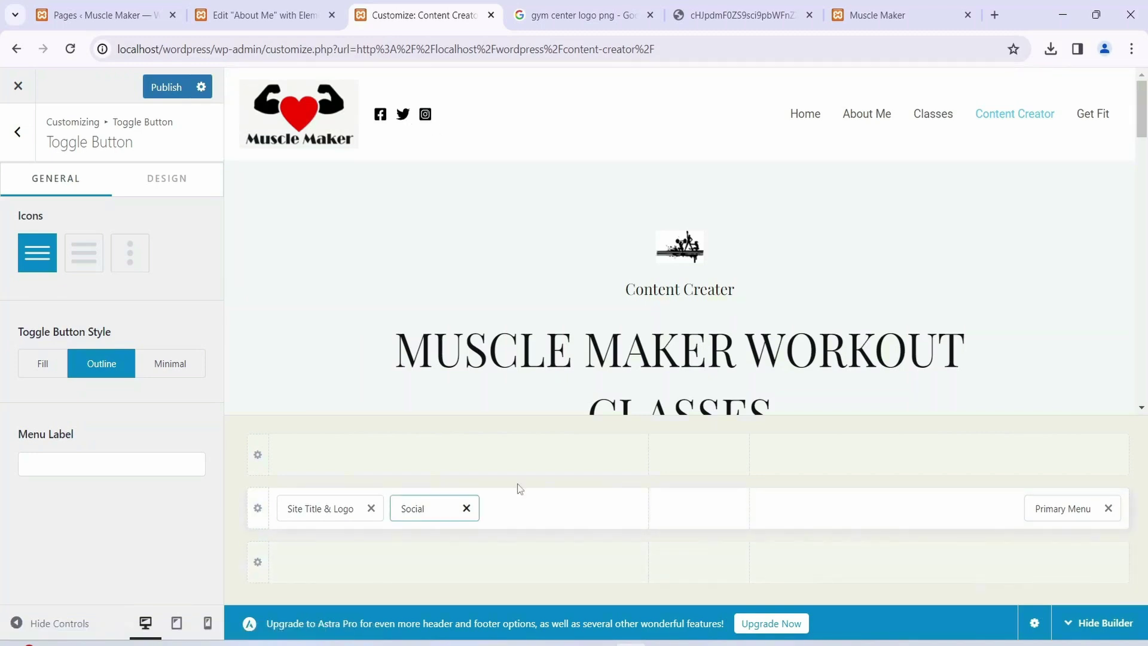
{"action": "left_click", "coordinate": [466, 509]}
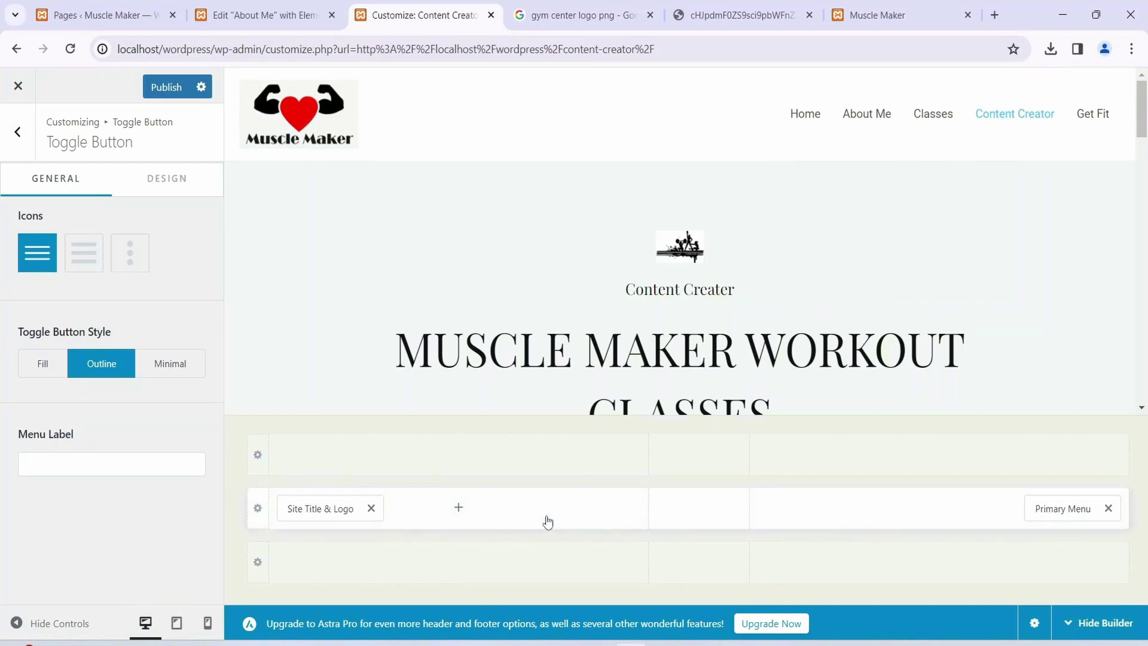
{"action": "left_click", "coordinate": [459, 509]}
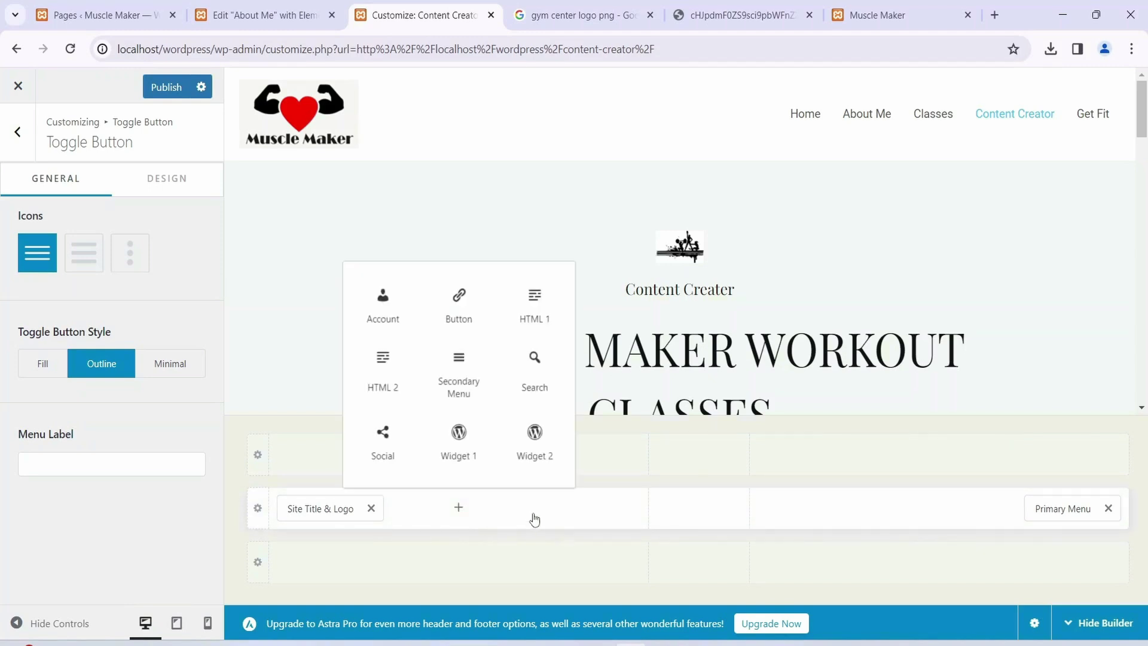
{"action": "left_click", "coordinate": [638, 504]}
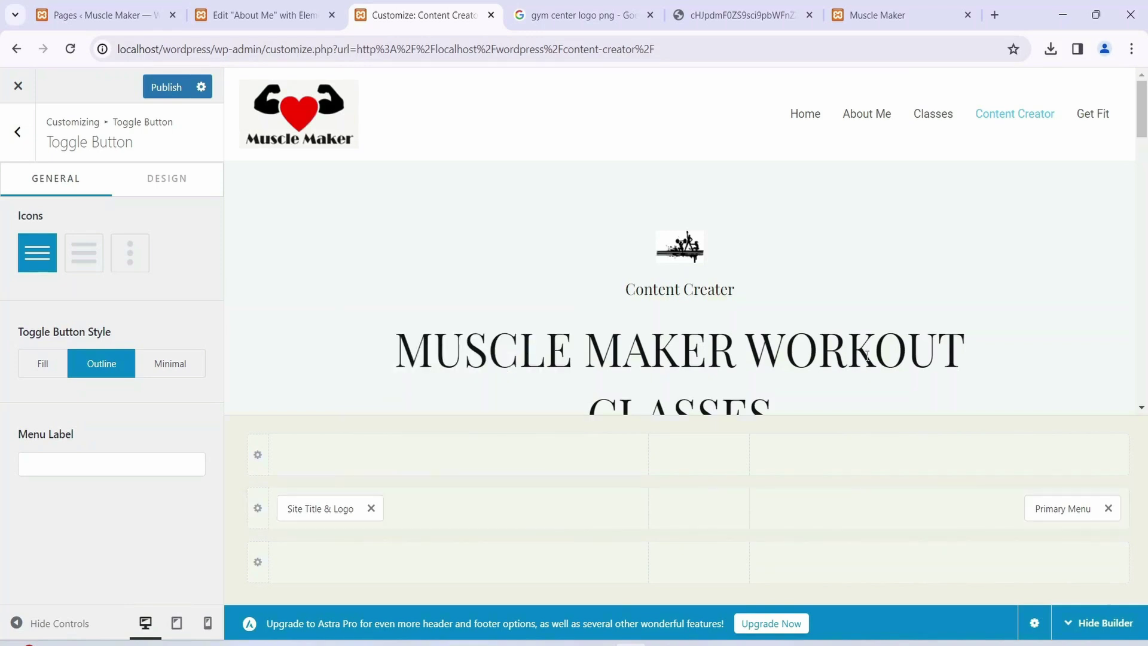
Step: Open the home page in the desktop preview and review its sections from the header to the Join Hundreds of Healthy People banner
{"action": "left_click", "coordinate": [801, 116]}
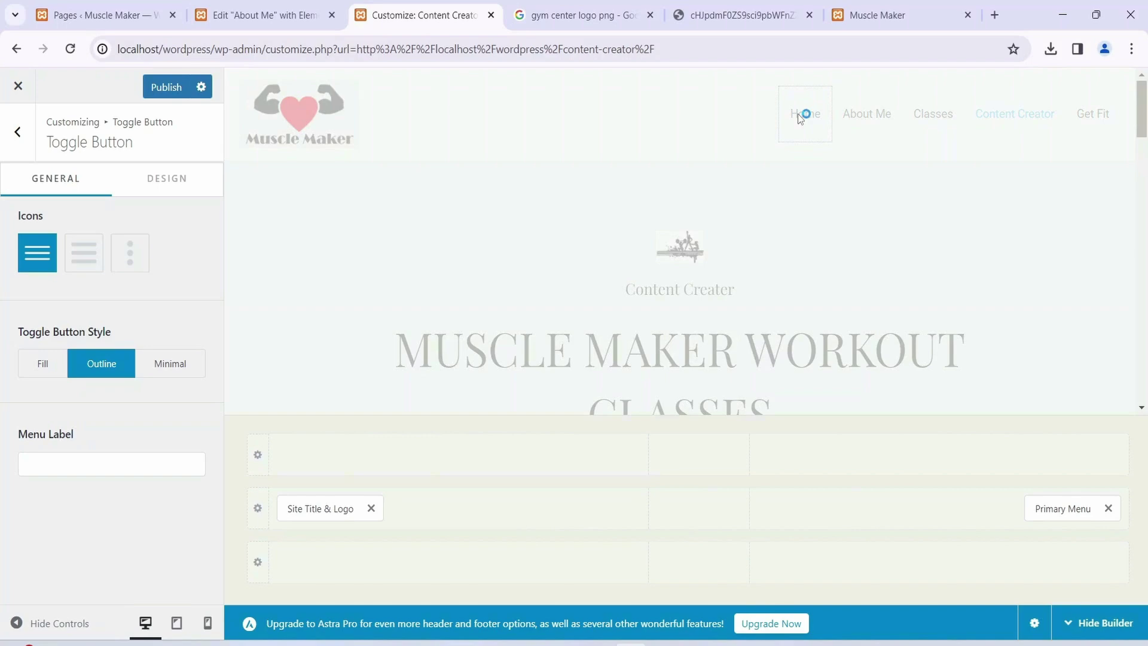
{"action": "scroll", "coordinate": [745, 221], "scroll_direction": "down", "scroll_amount": 6}
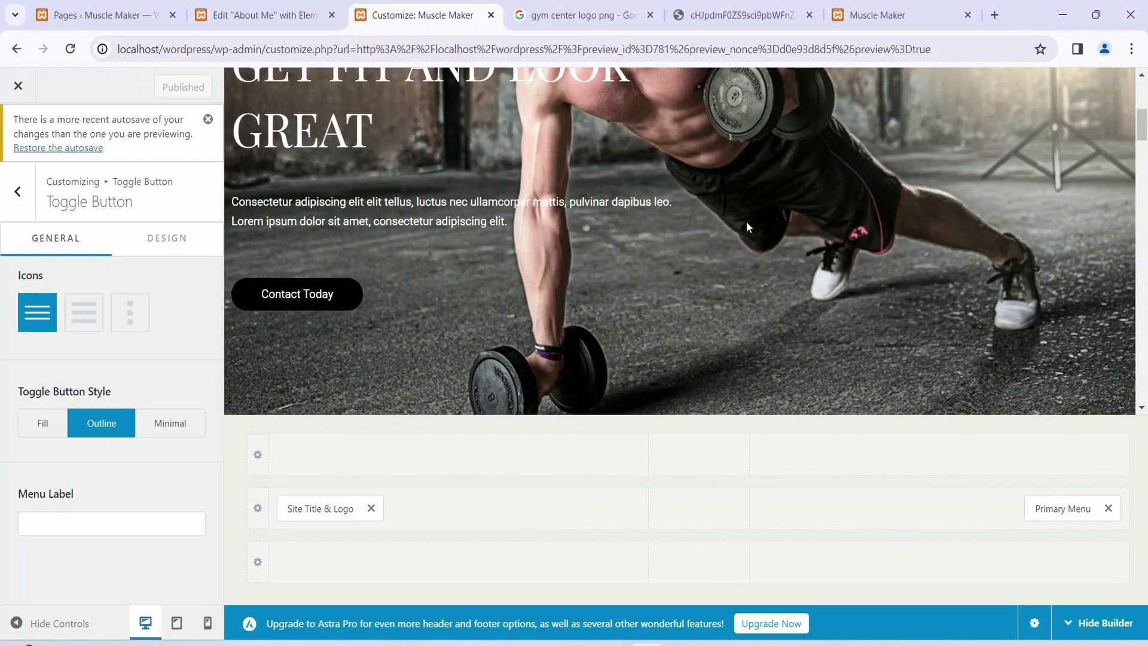
{"action": "scroll", "coordinate": [747, 226], "scroll_direction": "down", "scroll_amount": 5}
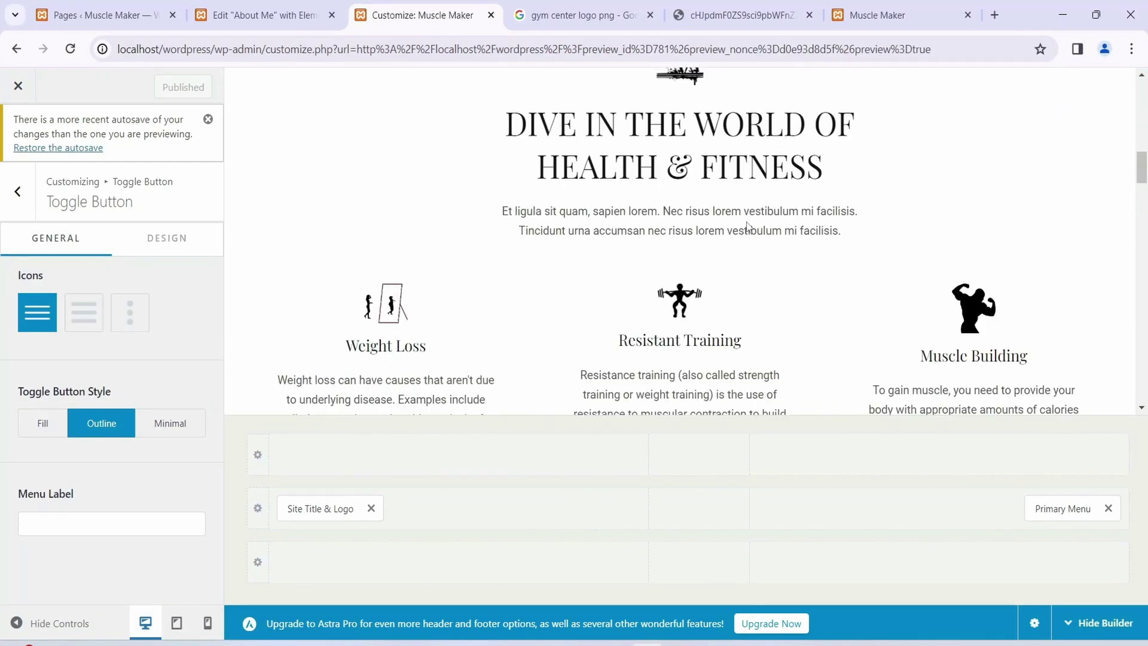
{"action": "scroll", "coordinate": [748, 226], "scroll_direction": "down", "scroll_amount": 4}
{"action": "scroll", "coordinate": [748, 226], "scroll_direction": "down", "scroll_amount": 8}
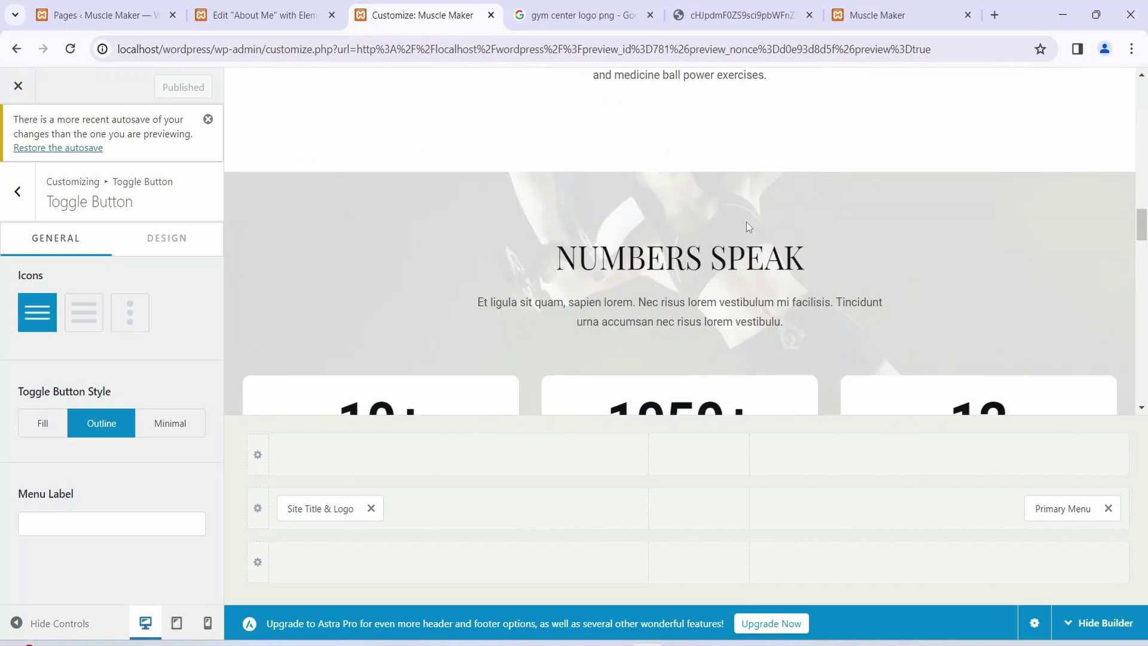
{"action": "scroll", "coordinate": [746, 222], "scroll_direction": "down", "scroll_amount": 6}
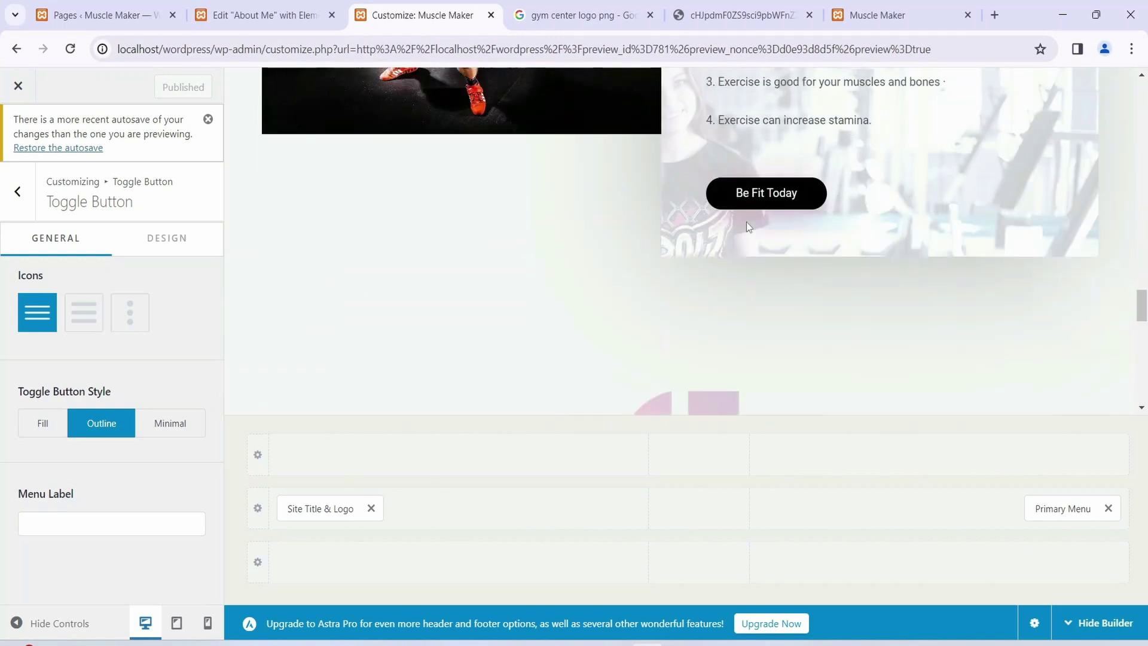
{"action": "scroll", "coordinate": [706, 228], "scroll_direction": "down", "scroll_amount": 5}
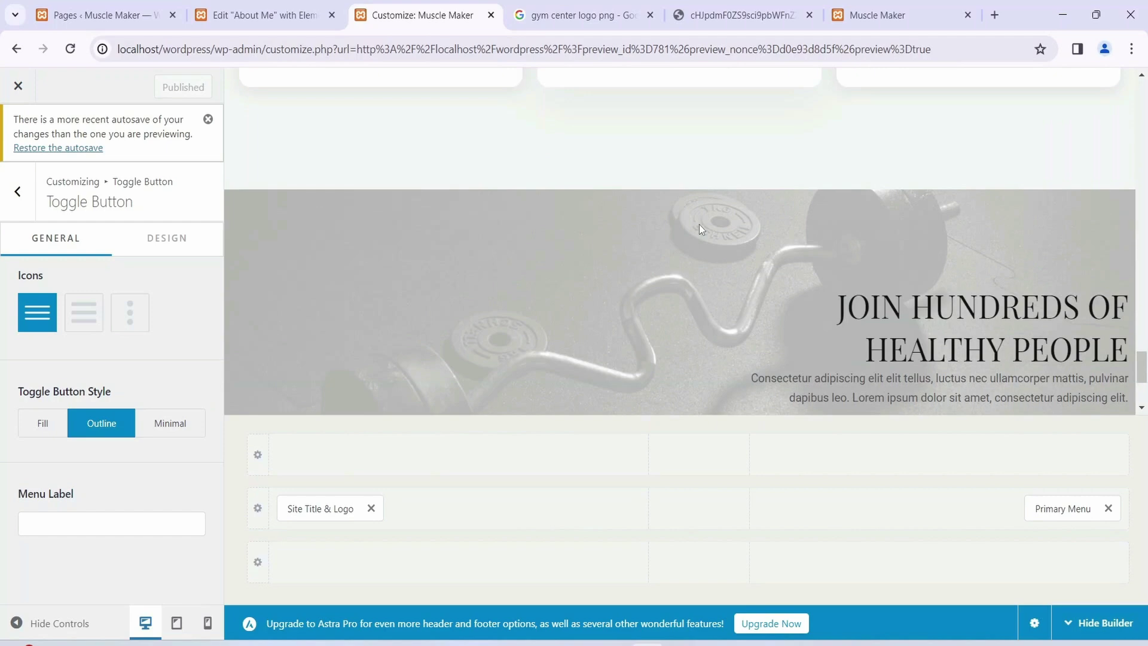
{"action": "scroll", "coordinate": [739, 255], "scroll_direction": "up", "scroll_amount": 8}
{"action": "scroll", "coordinate": [739, 256], "scroll_direction": "up", "scroll_amount": 12}
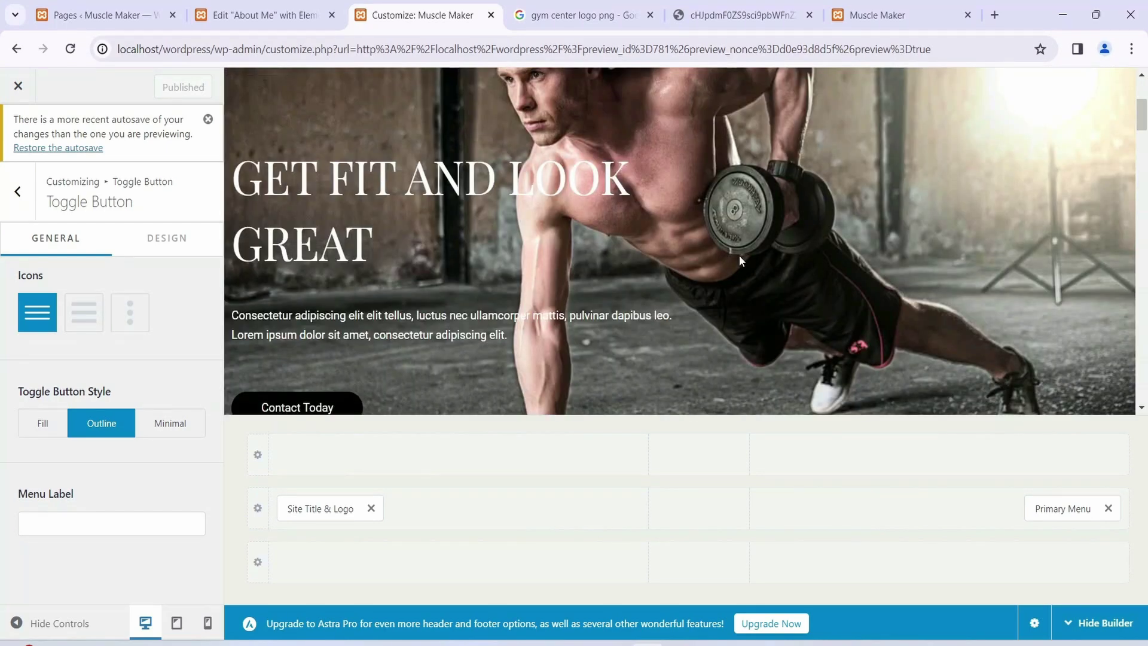
{"action": "scroll", "coordinate": [739, 255], "scroll_direction": "up", "scroll_amount": 3}
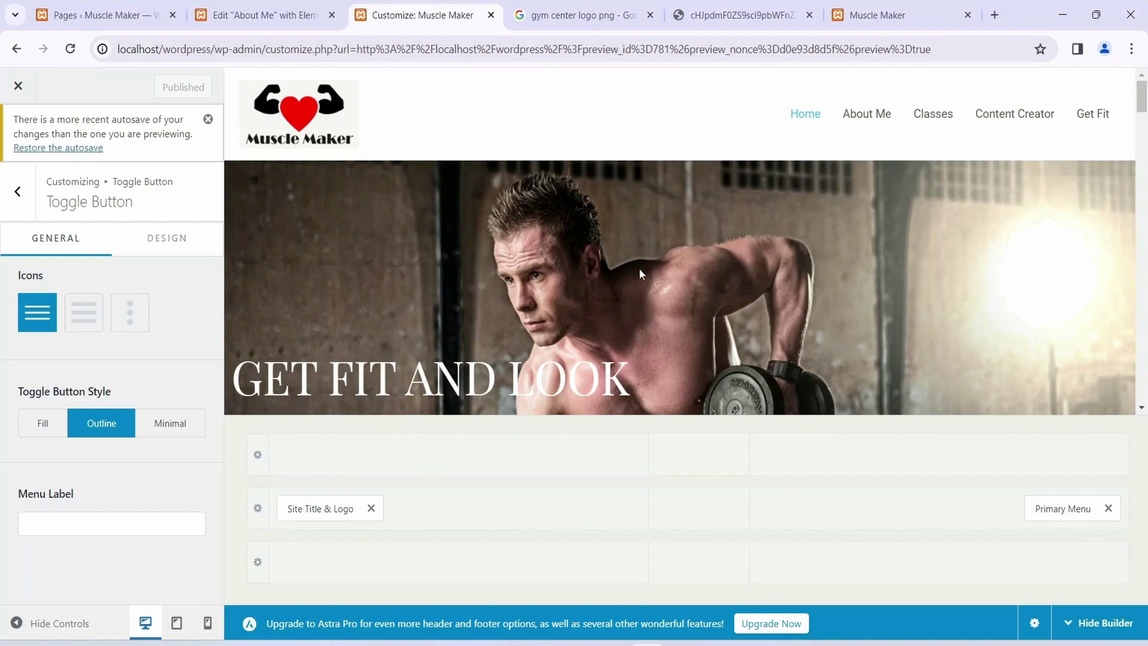
{"action": "scroll", "coordinate": [670, 266], "scroll_direction": "down", "scroll_amount": 5}
{"action": "scroll", "coordinate": [702, 261], "scroll_direction": "up", "scroll_amount": 5}
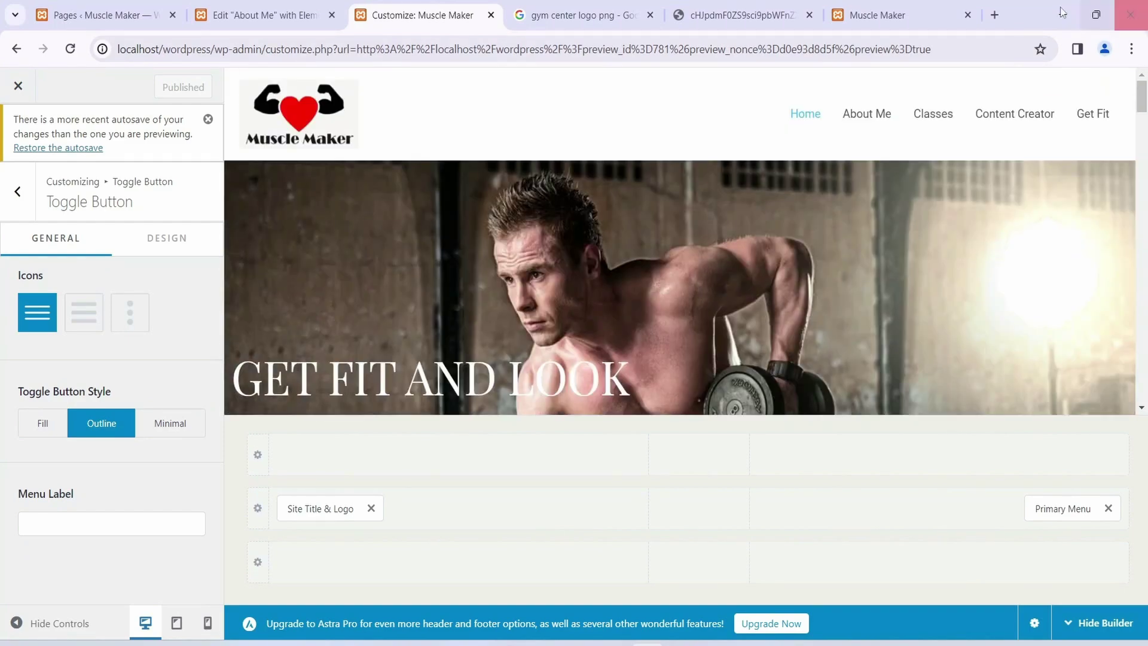
Step: Search Google for cloudways in a new browser tab, open the Cloudways website and return to the Muscle Maker site
{"action": "left_click", "coordinate": [995, 14]}
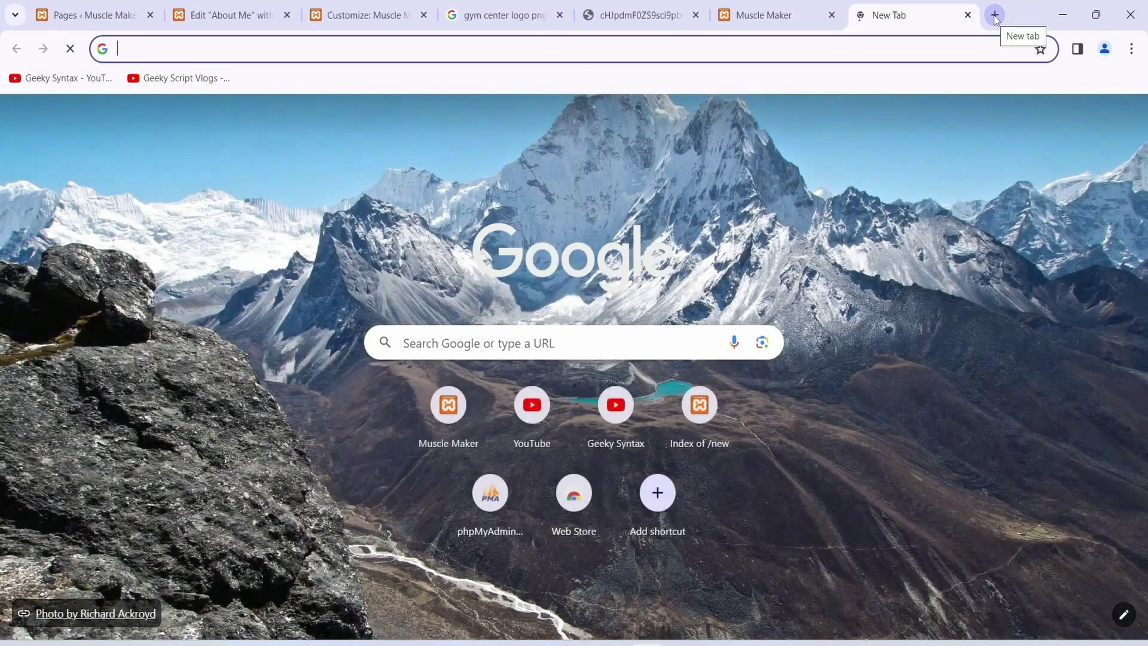
{"action": "type", "text": "cloudways"}
{"action": "key", "text": "Return"}
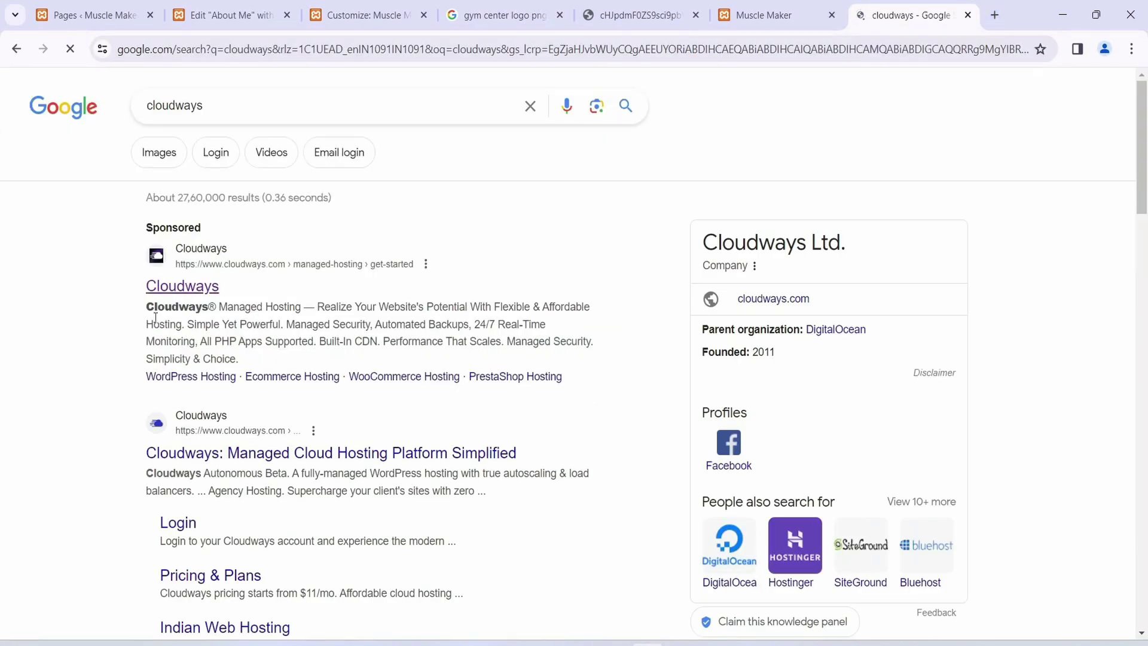
{"action": "left_click", "coordinate": [331, 264]}
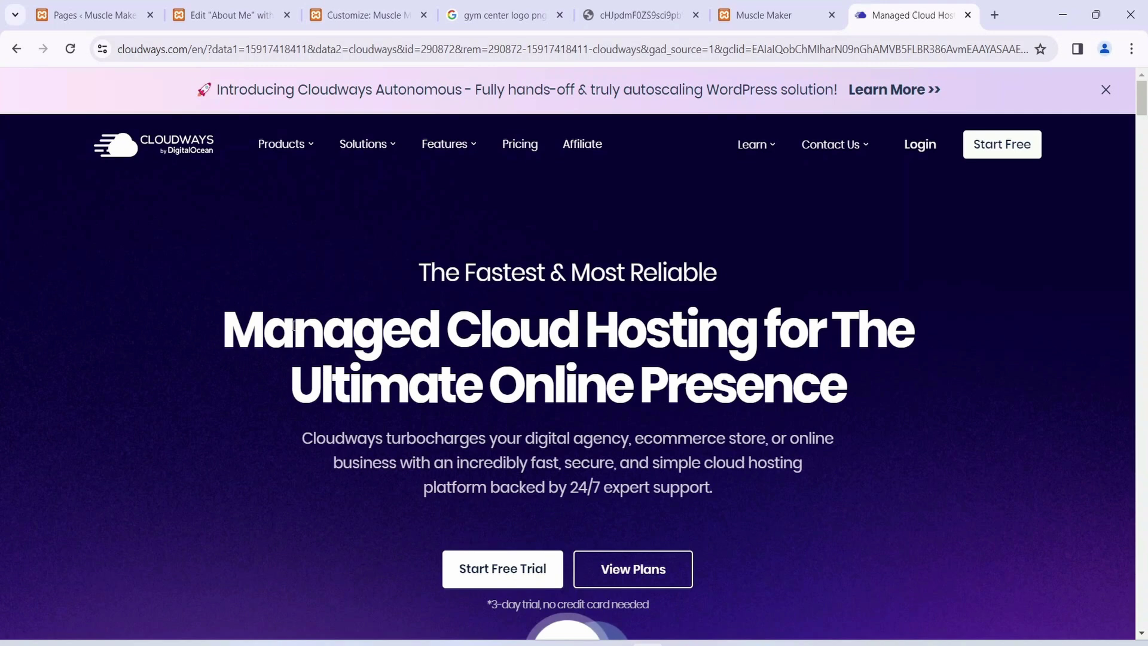
{"action": "triple_click", "coordinate": [817, 364]}
{"action": "left_click", "coordinate": [818, 362]}
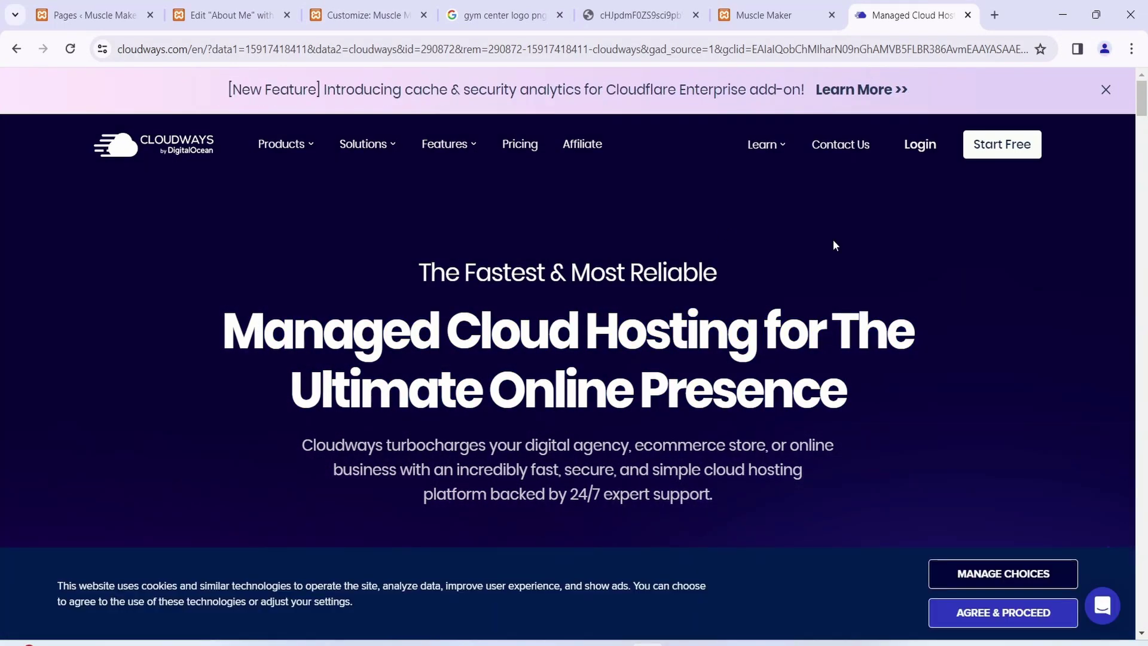
{"action": "left_click", "coordinate": [780, 15]}
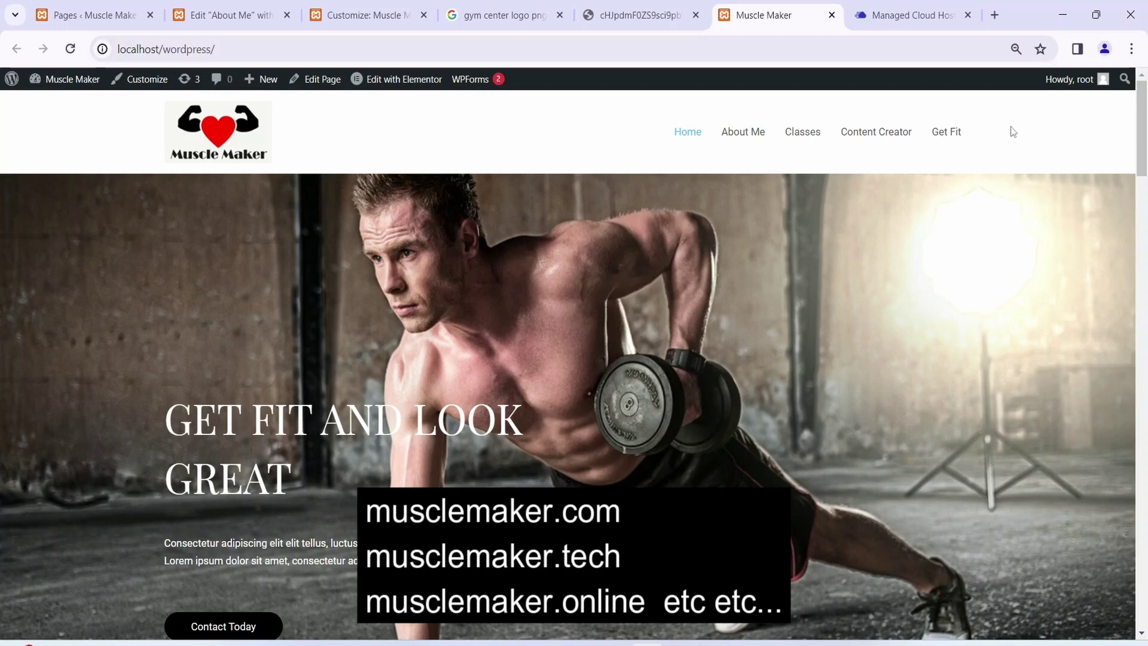
Step: Find GoDaddy with a Google search for go daddy in a new browser tab and search its domains for musclemaker
{"action": "left_click", "coordinate": [995, 15]}
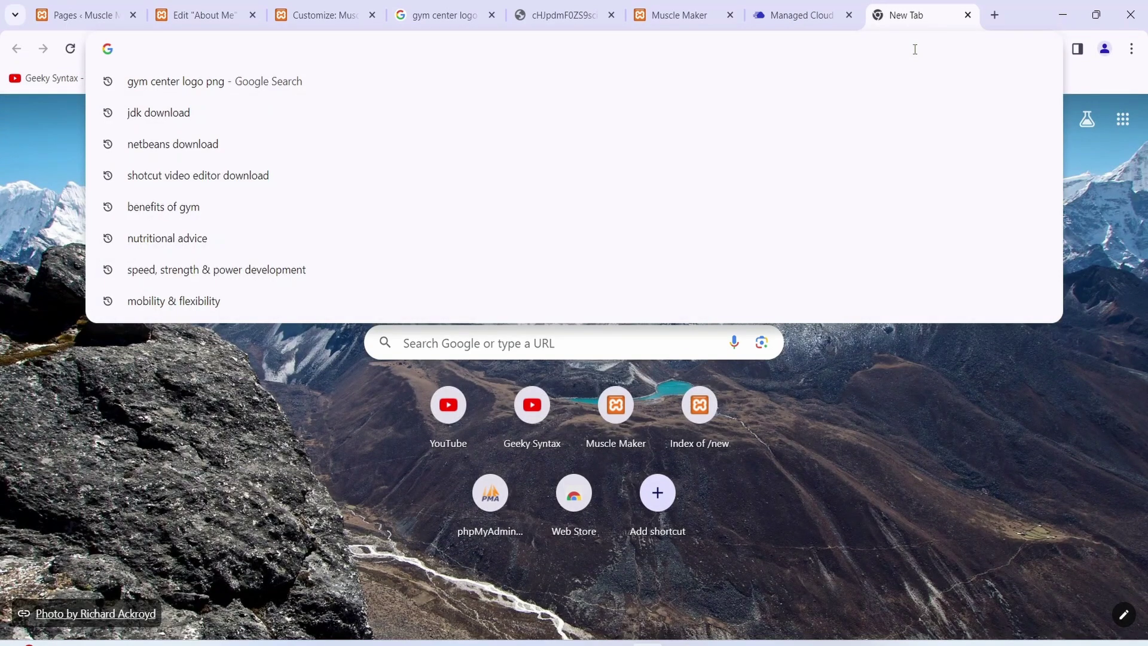
{"action": "type", "text": "go daddy"}
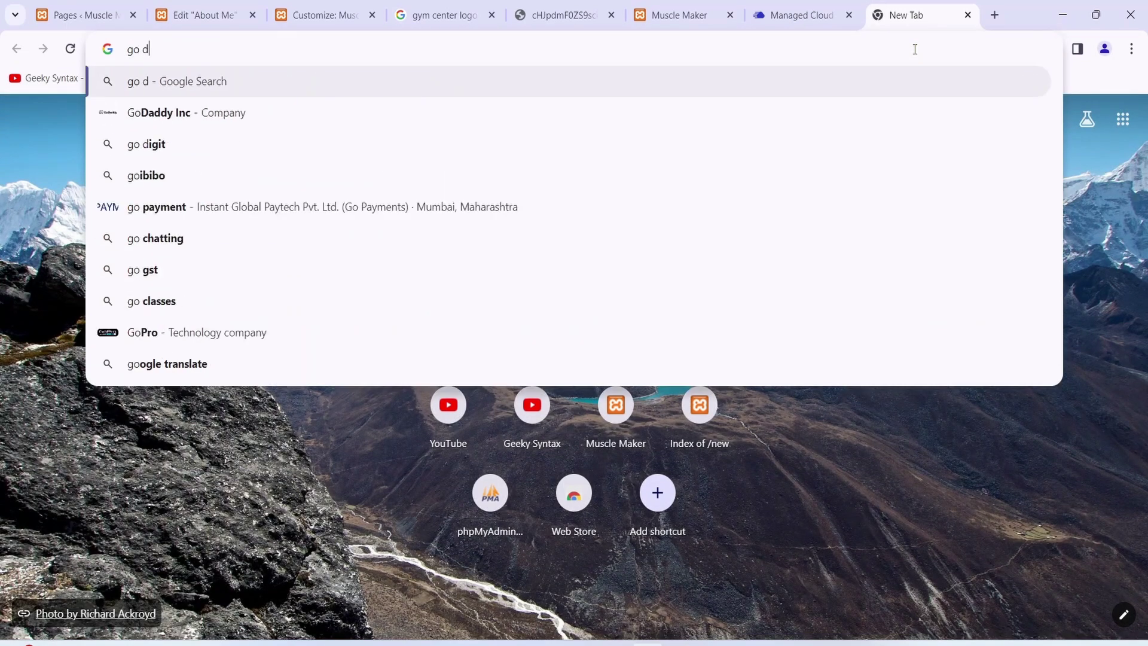
{"action": "key", "text": "Return"}
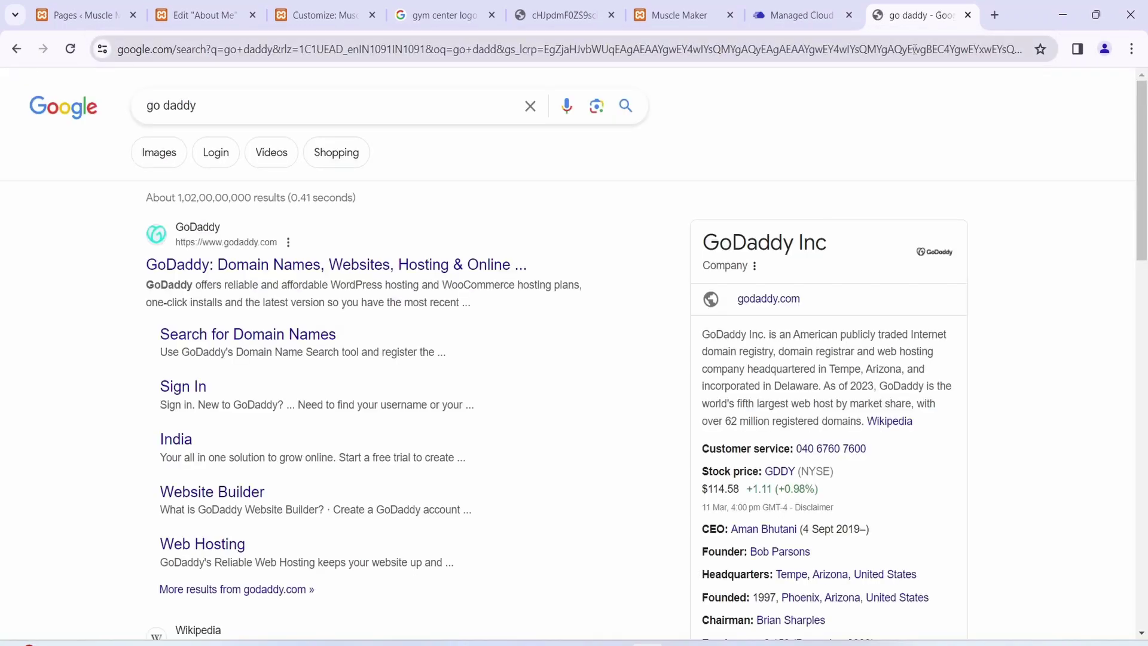
{"action": "left_click", "coordinate": [212, 268]}
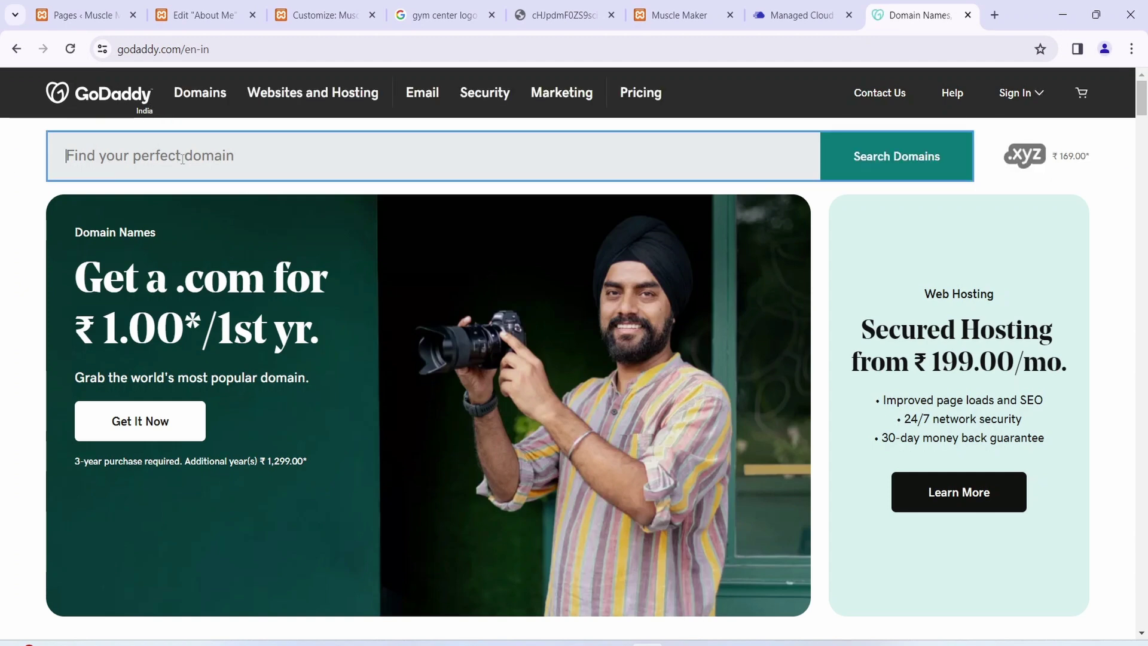
{"action": "type", "text": "musclemaker"}
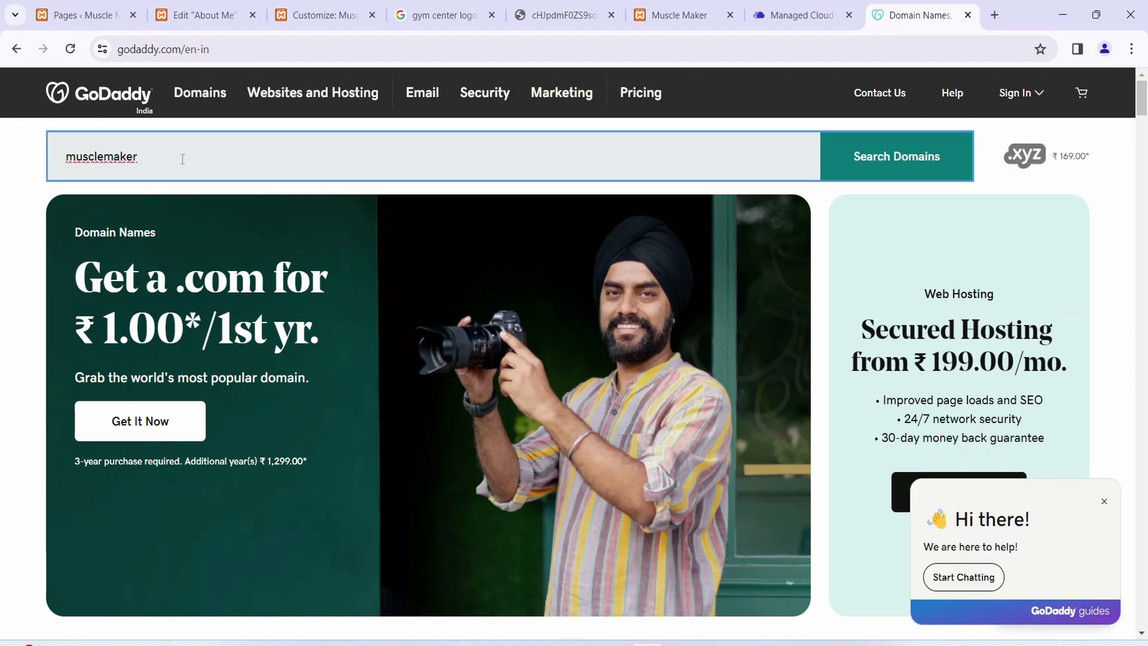
{"action": "key", "text": "Return"}
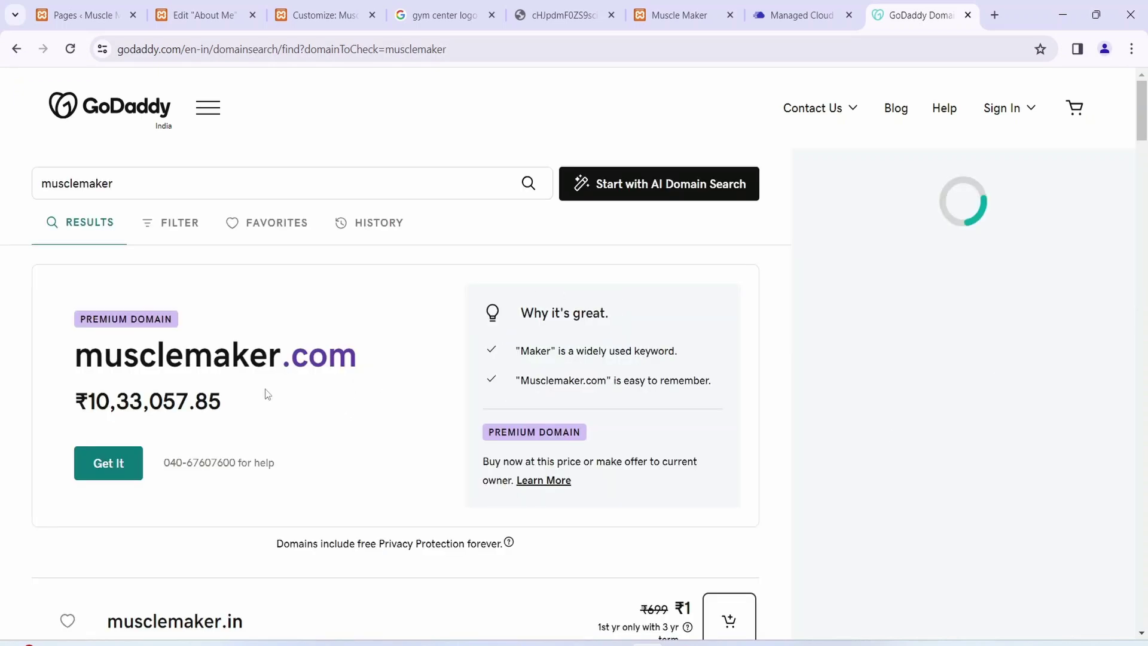
Step: Examine the GoDaddy domain options and prices for musclemaker, expanding the details of themusclemaker.com
{"action": "scroll", "coordinate": [431, 356], "scroll_direction": "down", "scroll_amount": 4}
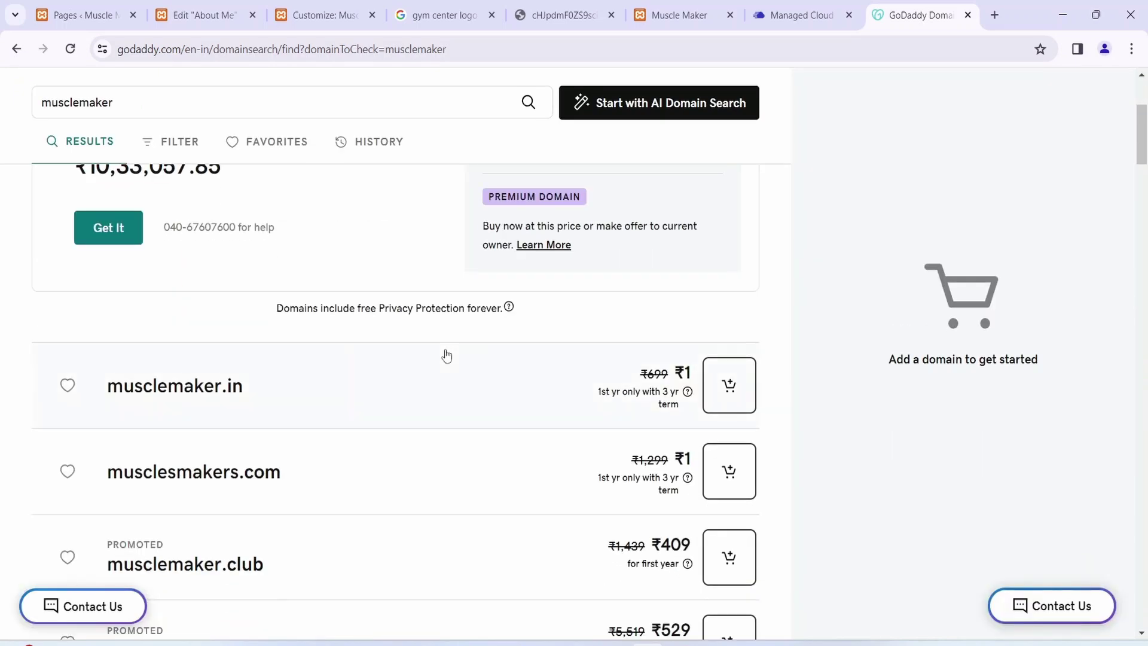
{"action": "scroll", "coordinate": [447, 356], "scroll_direction": "down", "scroll_amount": 3}
{"action": "scroll", "coordinate": [447, 356], "scroll_direction": "down", "scroll_amount": 3}
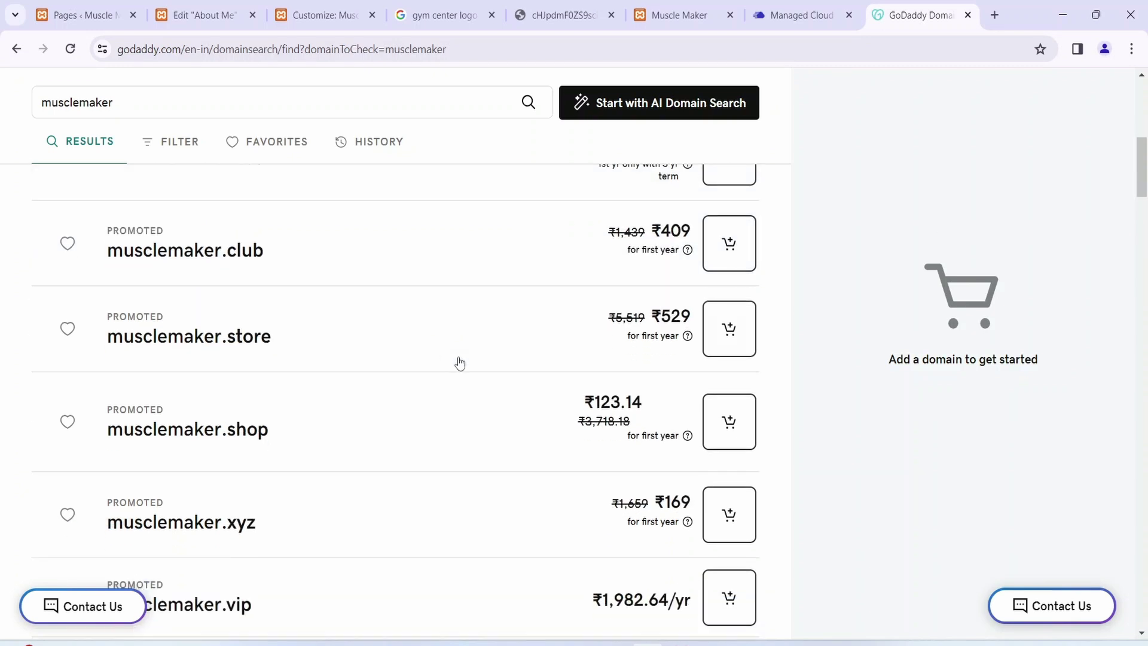
{"action": "scroll", "coordinate": [529, 436], "scroll_direction": "down", "scroll_amount": 1}
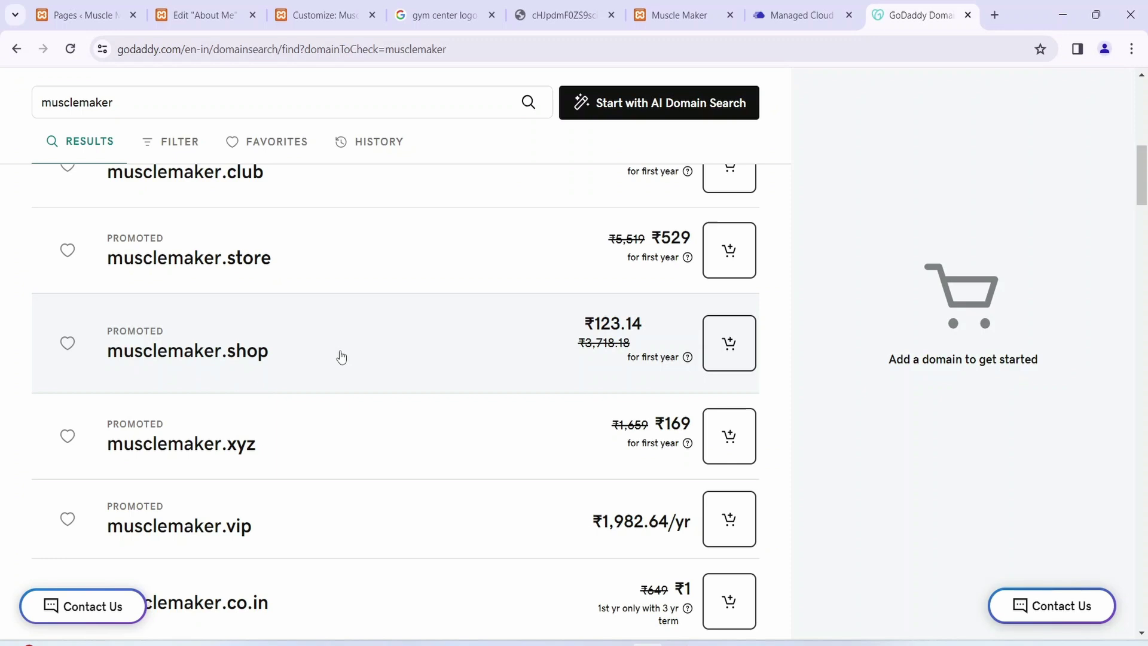
{"action": "scroll", "coordinate": [349, 377], "scroll_direction": "down", "scroll_amount": 2}
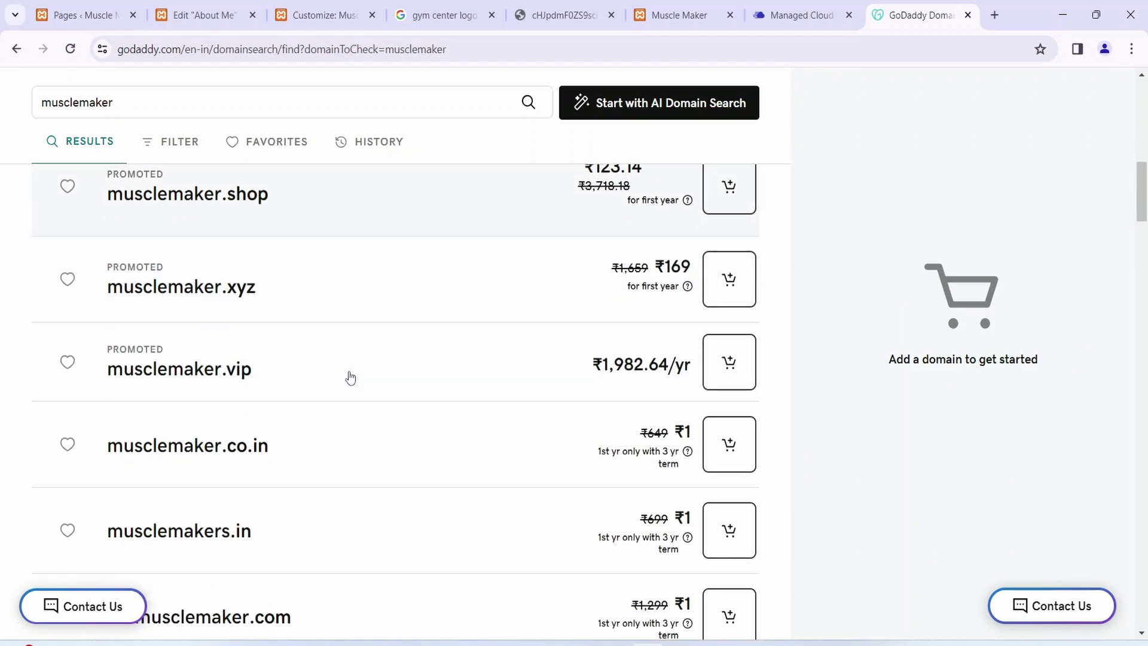
{"action": "scroll", "coordinate": [350, 377], "scroll_direction": "down", "scroll_amount": 1}
{"action": "scroll", "coordinate": [349, 377], "scroll_direction": "down", "scroll_amount": 2}
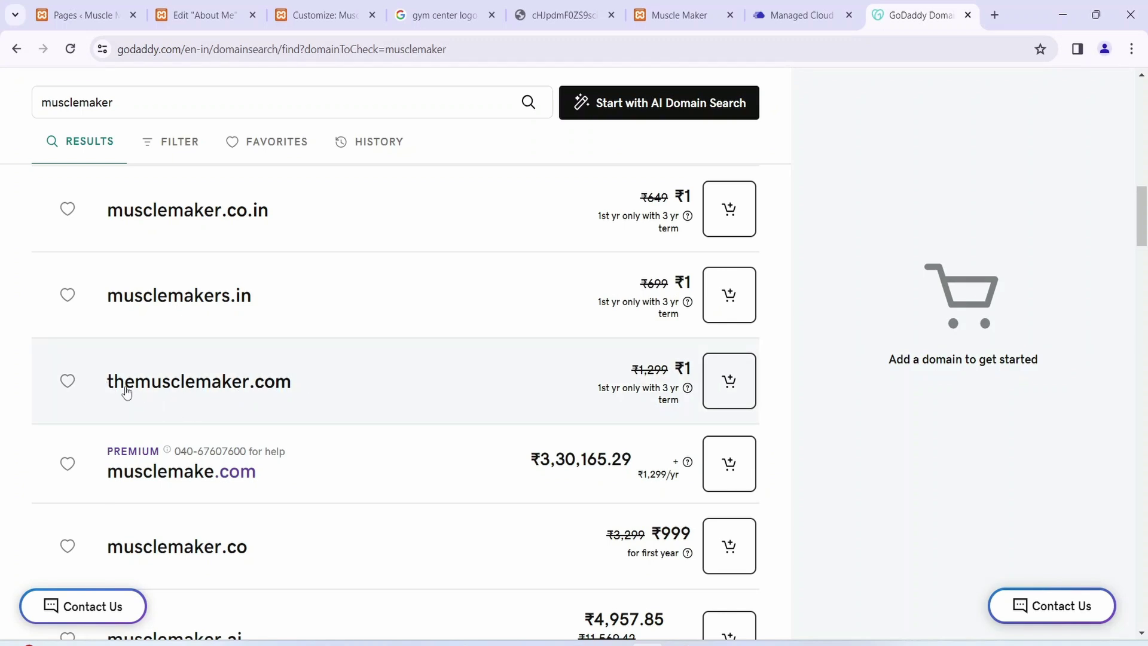
{"action": "left_click", "coordinate": [397, 382]}
{"action": "scroll", "coordinate": [399, 381], "scroll_direction": "down", "scroll_amount": 10}
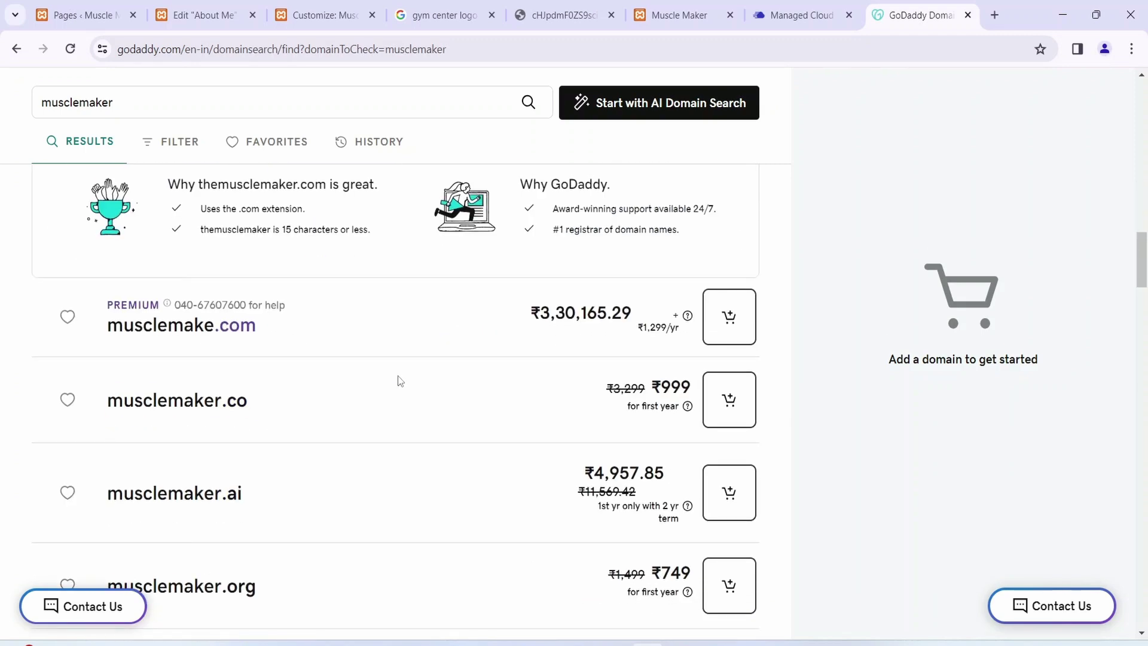
{"action": "scroll", "coordinate": [398, 386], "scroll_direction": "down", "scroll_amount": 5}
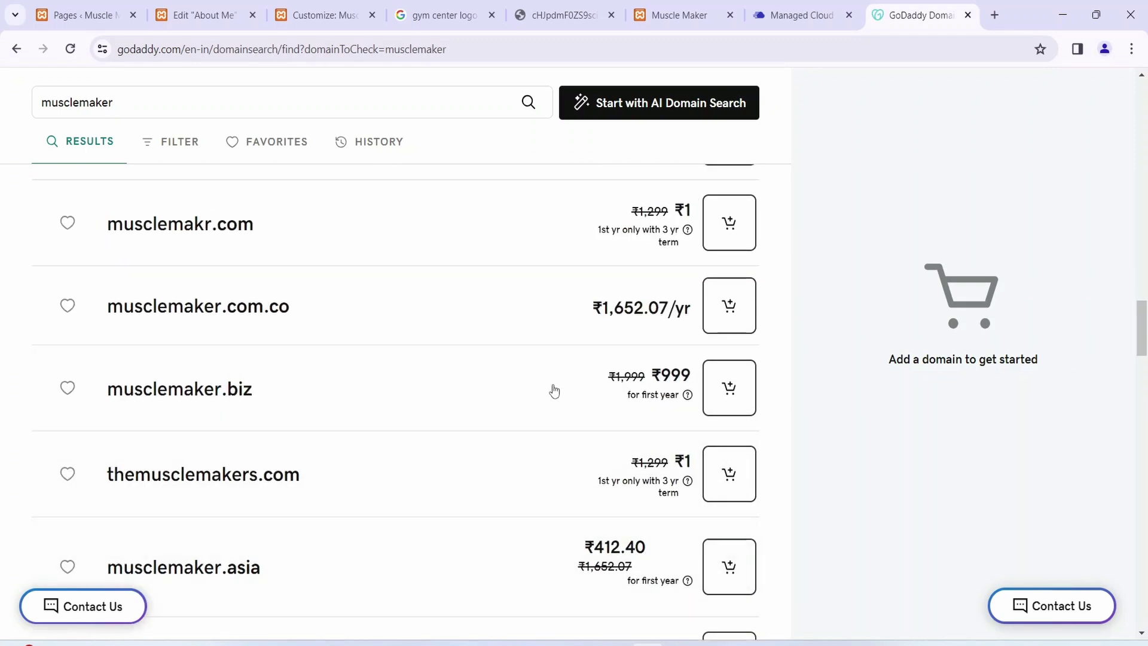
{"action": "scroll", "coordinate": [553, 390], "scroll_direction": "up", "scroll_amount": 10}
{"action": "scroll", "coordinate": [553, 389], "scroll_direction": "up", "scroll_amount": 5}
Step: Search Google for hostinger in a new browser tab, open its Get a Free Domain page and search for the domain musclemaker
{"action": "left_click", "coordinate": [994, 15]}
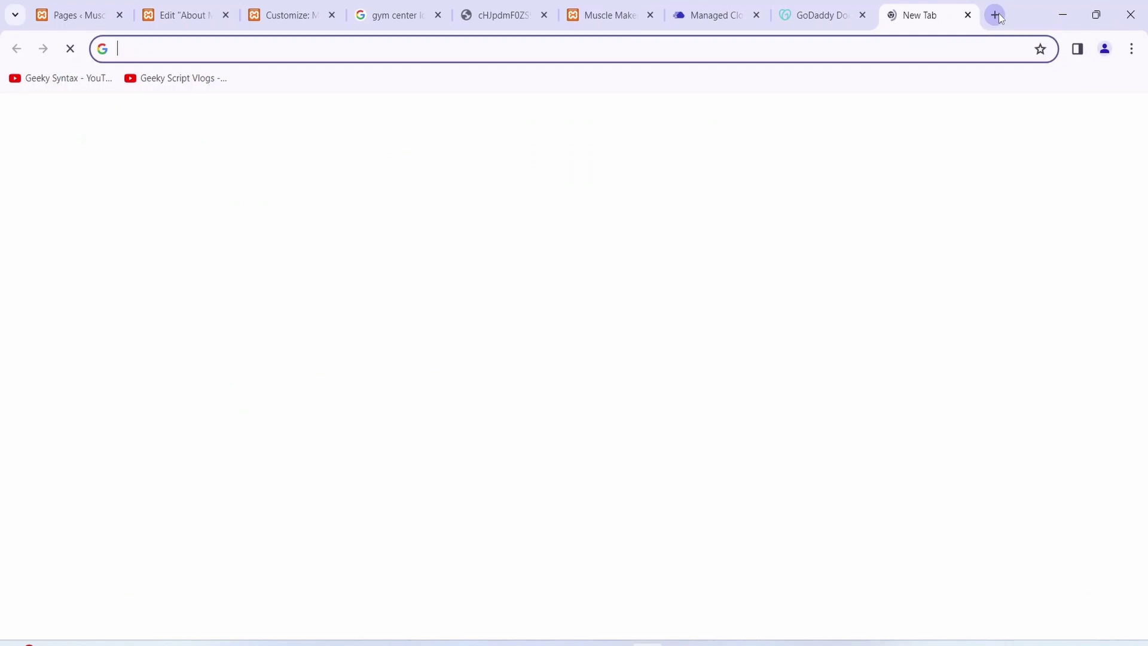
{"action": "type", "text": "hosting"}
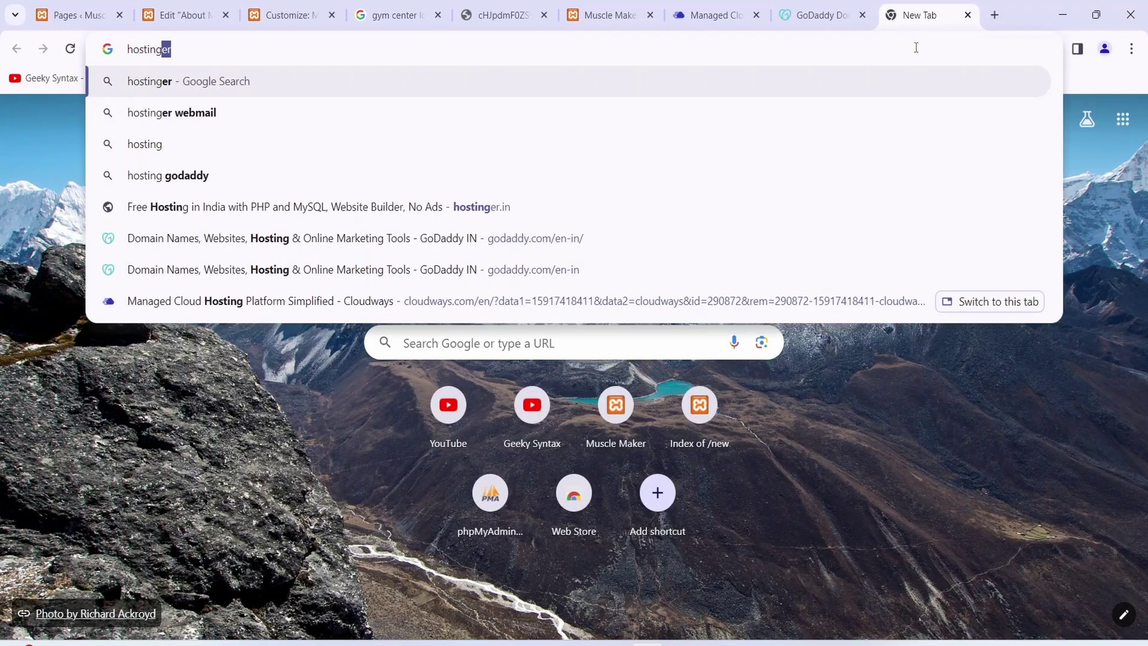
{"action": "key", "text": "Return"}
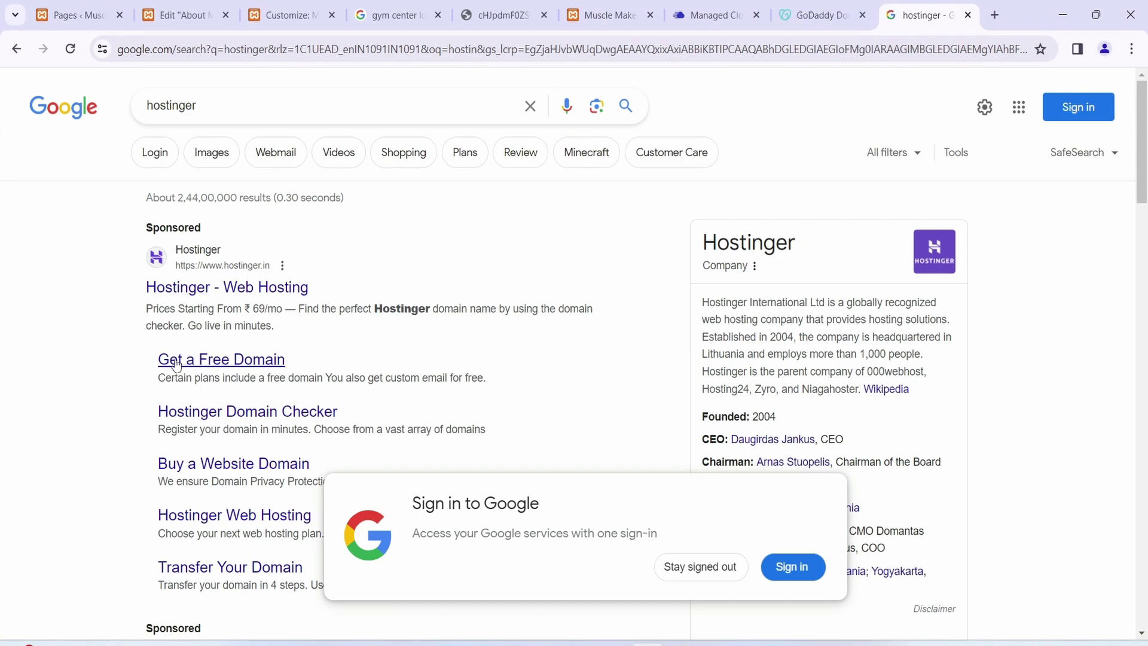
{"action": "left_click", "coordinate": [230, 359]}
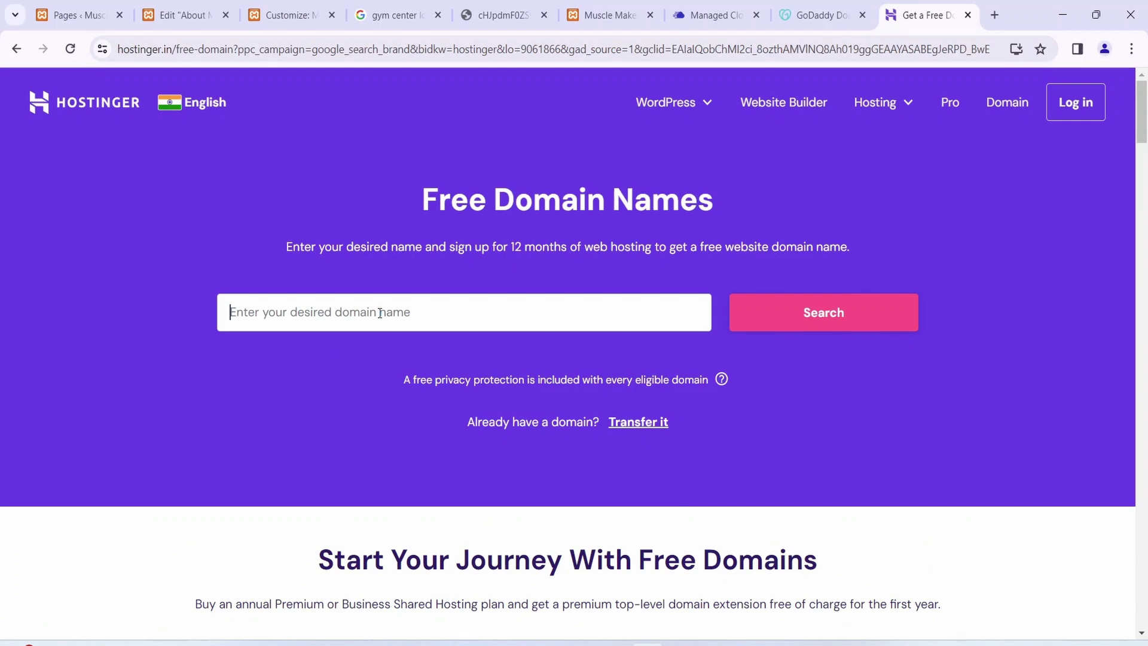
{"action": "type", "text": "musclemaker"}
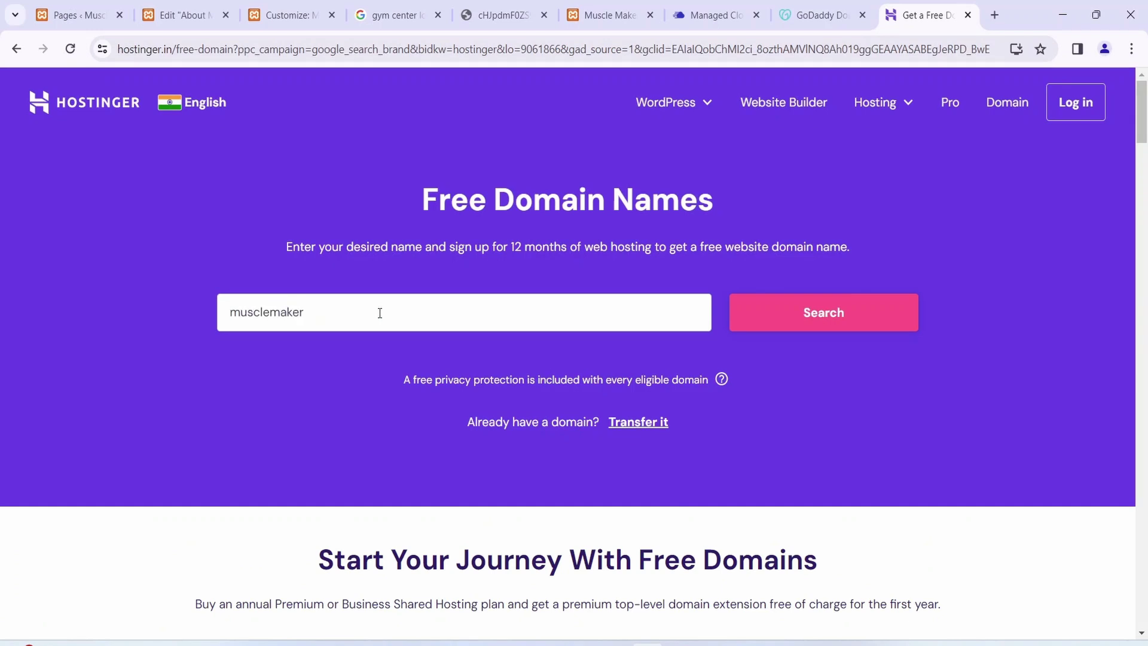
{"action": "key", "text": "Return"}
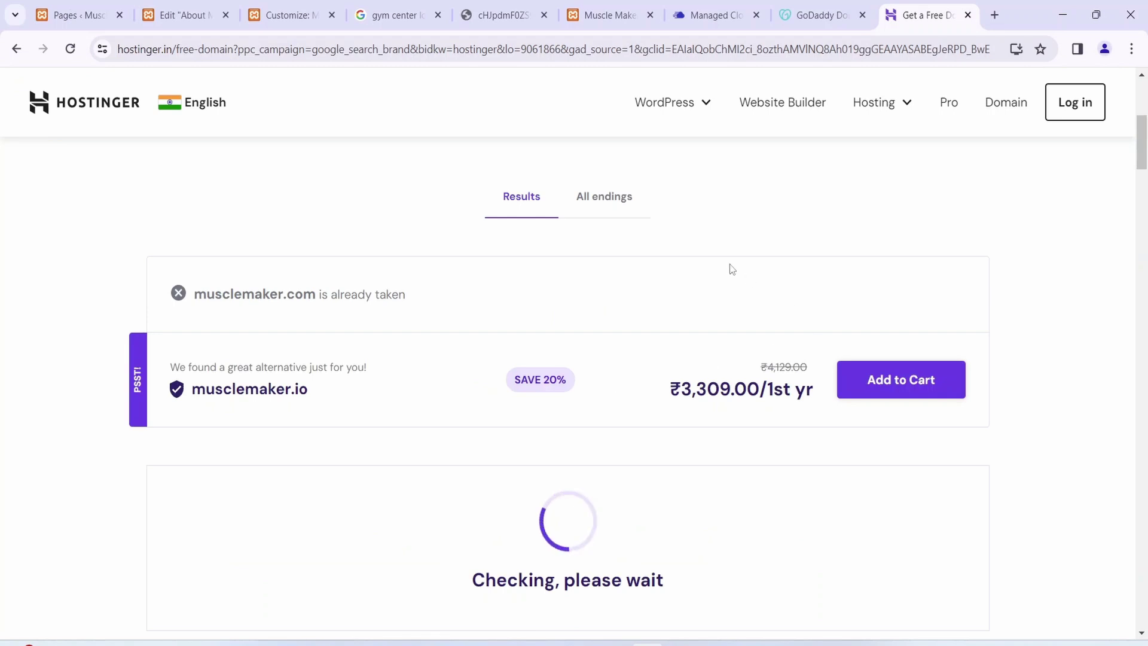
Step: Examine Hostinger's musclemaker domain endings and their first-year prices, including the free musclemaker.shop and musclemaker.tech offers
{"action": "scroll", "coordinate": [791, 257], "scroll_direction": "down", "scroll_amount": 1}
{"action": "scroll", "coordinate": [793, 257], "scroll_direction": "down", "scroll_amount": 2}
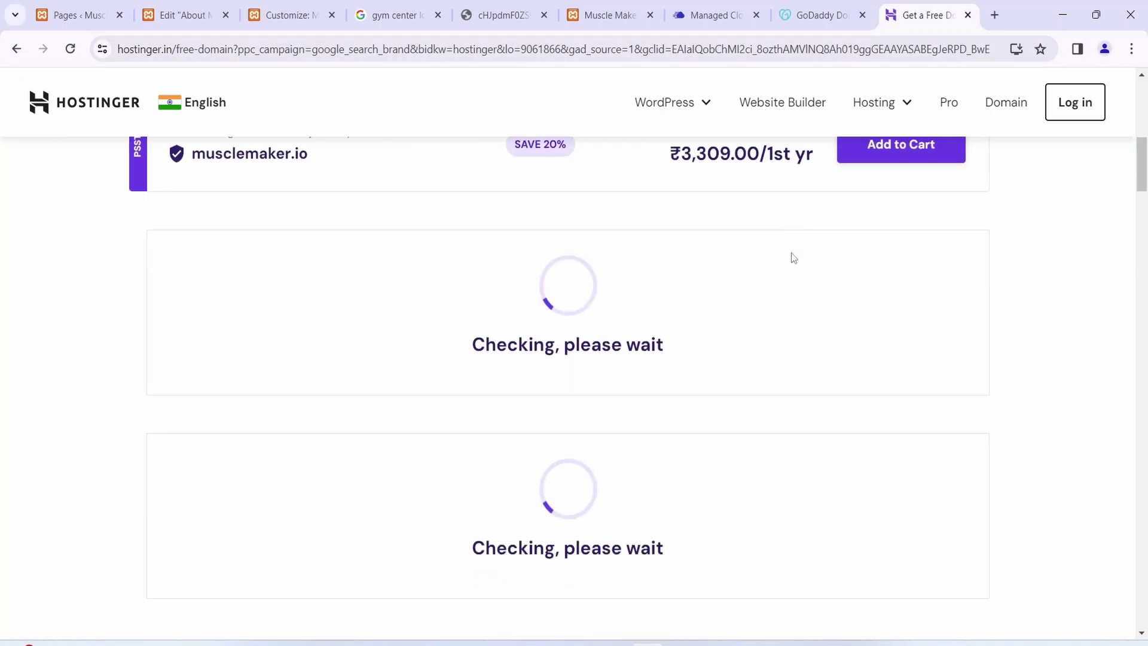
{"action": "scroll", "coordinate": [792, 257], "scroll_direction": "down", "scroll_amount": 4}
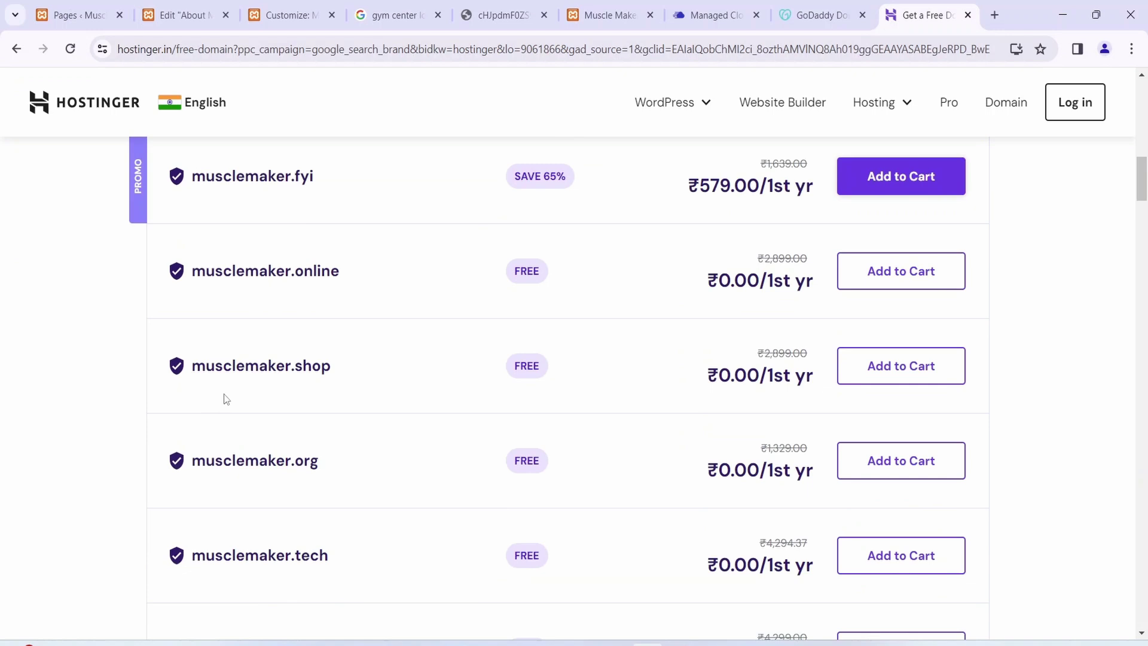
{"action": "left_click_drag", "start_coordinate": [501, 375], "coordinate": [608, 405]}
{"action": "left_click", "coordinate": [602, 407]}
{"action": "scroll", "coordinate": [602, 407], "scroll_direction": "down", "scroll_amount": 2}
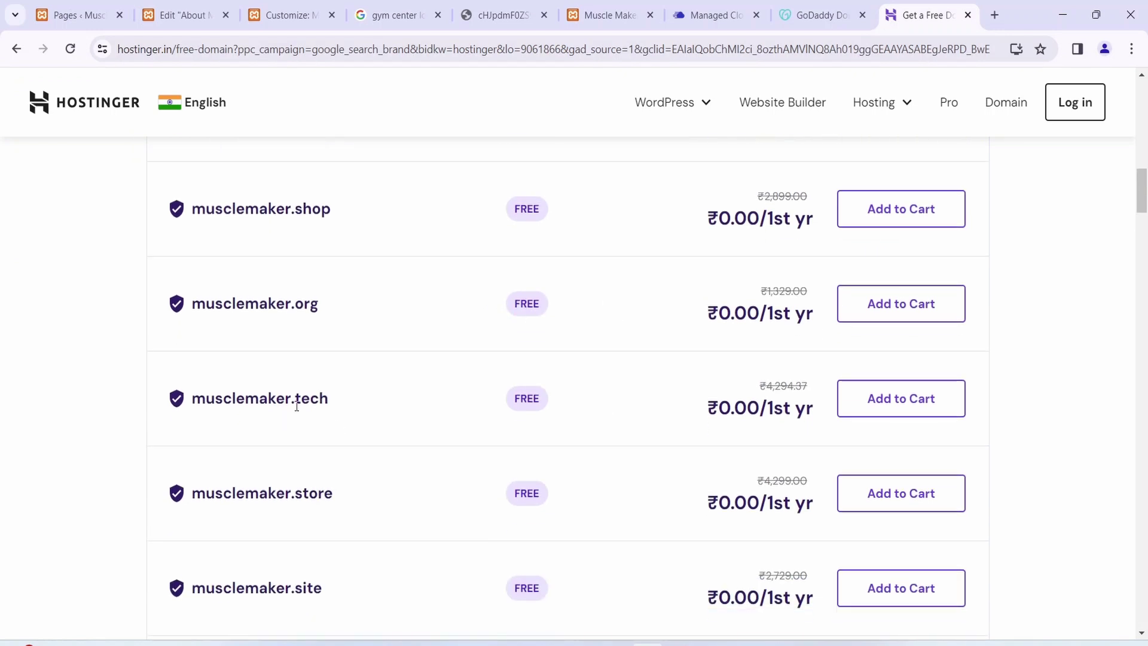
{"action": "left_click_drag", "start_coordinate": [478, 402], "coordinate": [579, 403]}
{"action": "left_click", "coordinate": [610, 407]}
{"action": "left_click_drag", "start_coordinate": [761, 385], "coordinate": [822, 393]}
{"action": "left_click", "coordinate": [808, 387]}
{"action": "scroll", "coordinate": [655, 406], "scroll_direction": "down", "scroll_amount": 6}
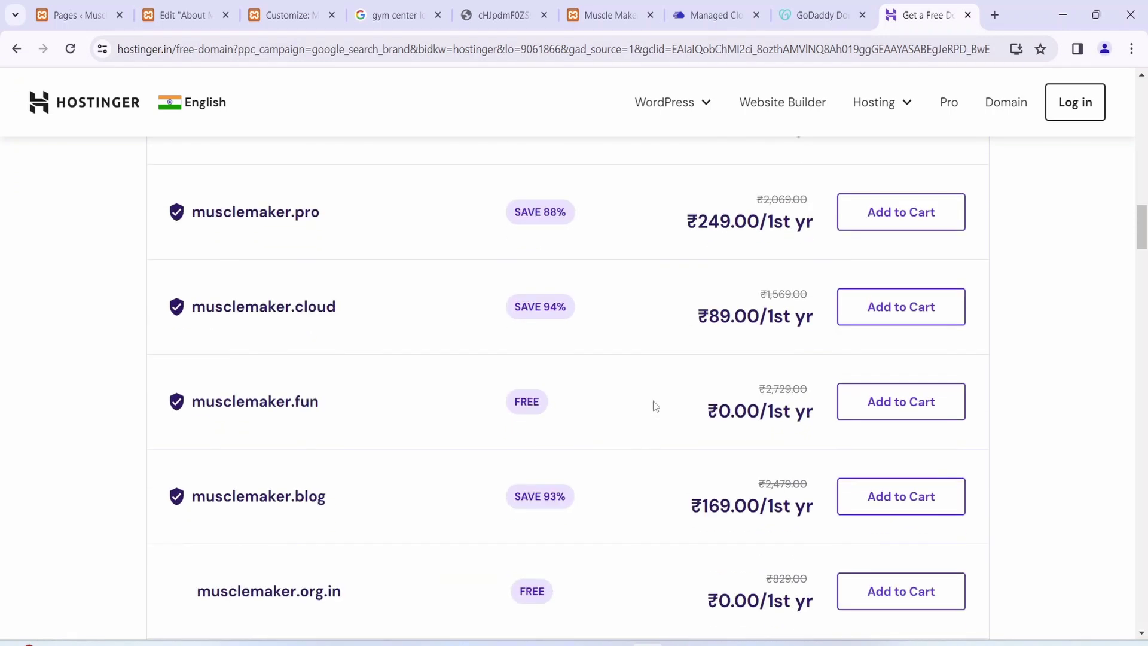
{"action": "scroll", "coordinate": [621, 512], "scroll_direction": "down", "scroll_amount": 3}
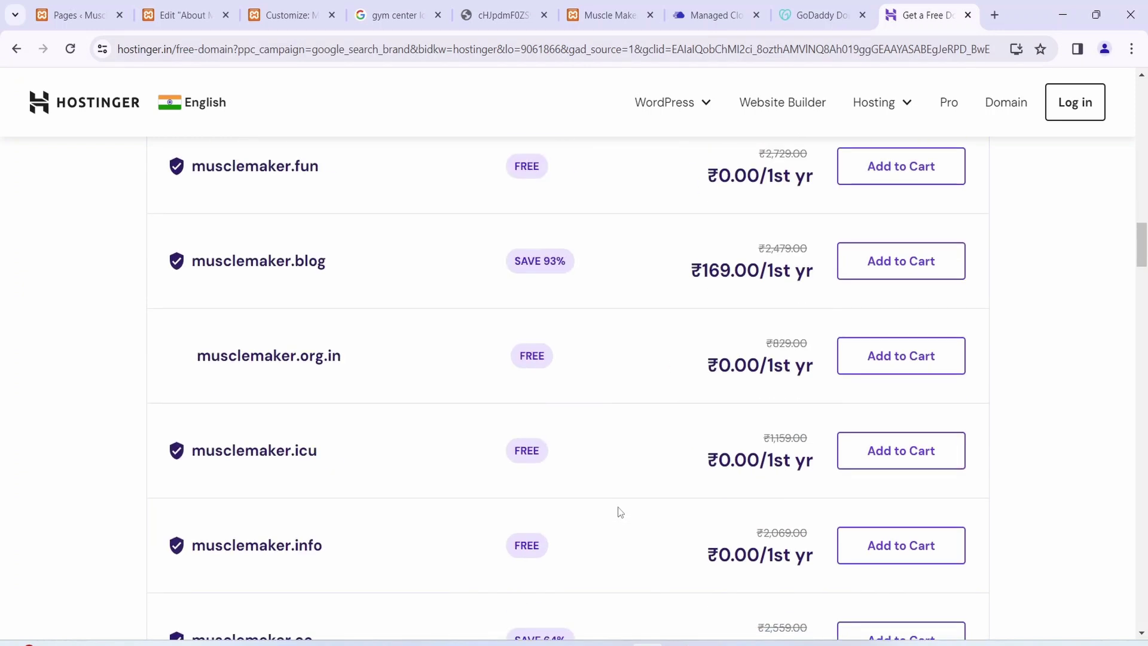
Step: Revisit the open Cloudways, Hostinger and GoDaddy pages to compare their hosting and domain offers
{"action": "left_click", "coordinate": [703, 8]}
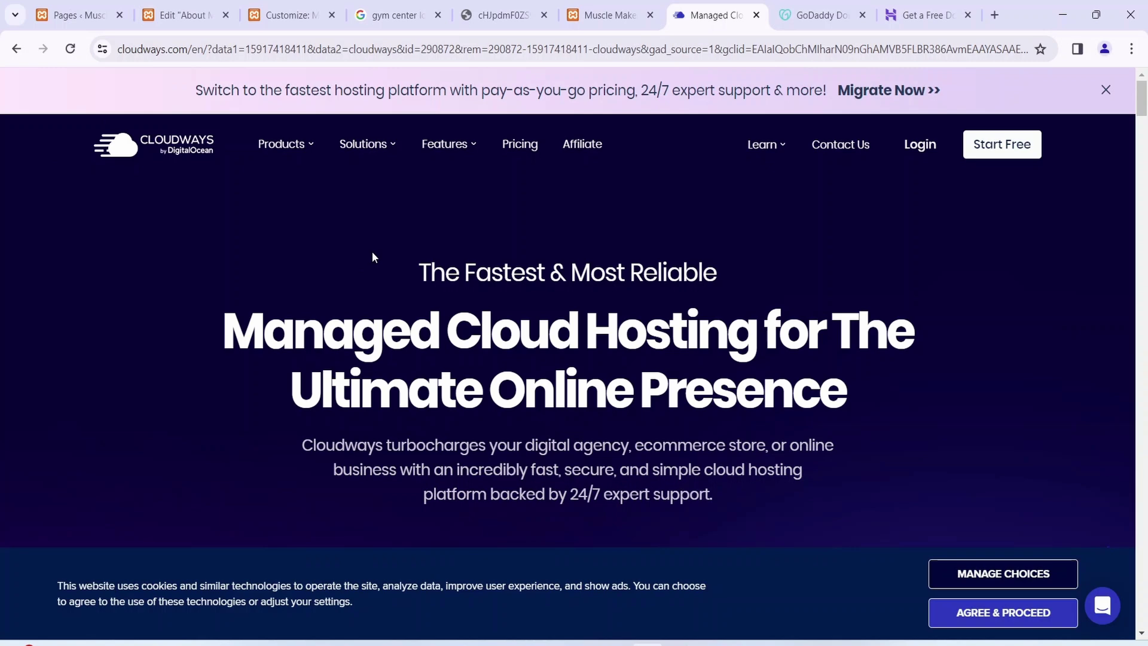
{"action": "left_click", "coordinate": [921, 16]}
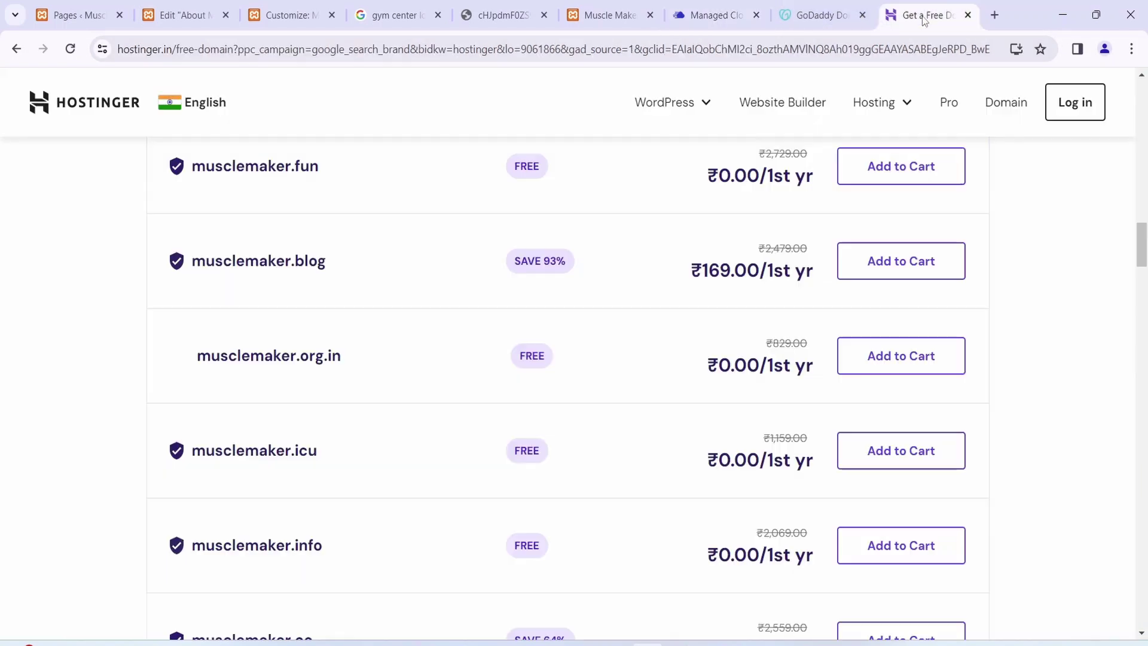
{"action": "scroll", "coordinate": [448, 422], "scroll_direction": "up", "scroll_amount": 5}
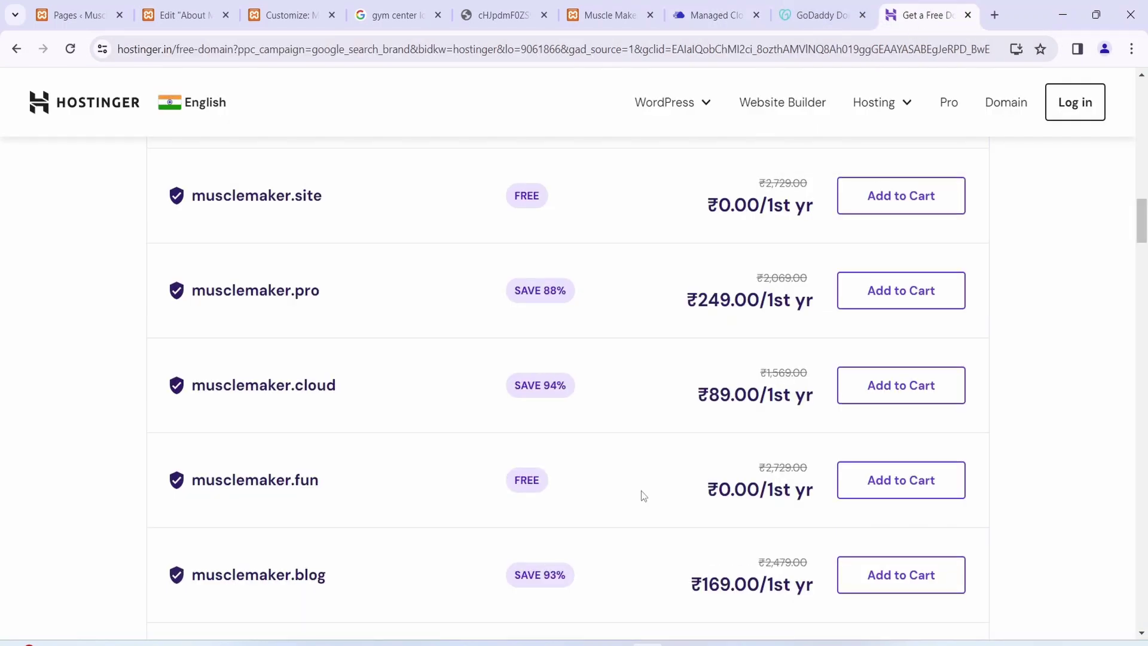
{"action": "left_click", "coordinate": [822, 23]}
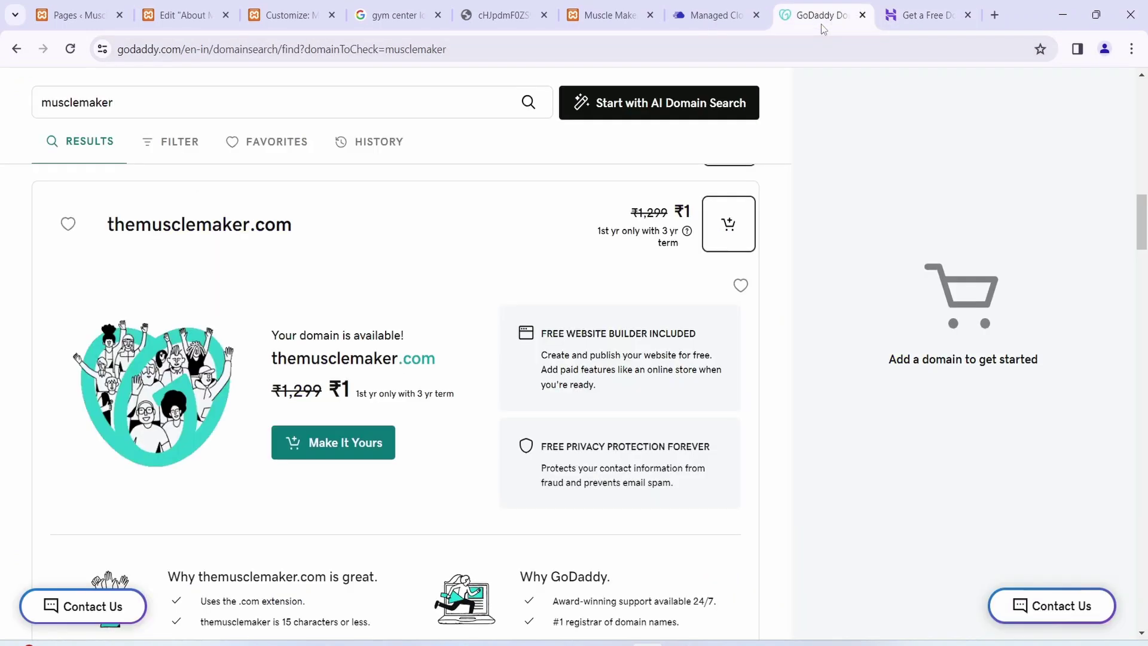
{"action": "left_click", "coordinate": [934, 23]}
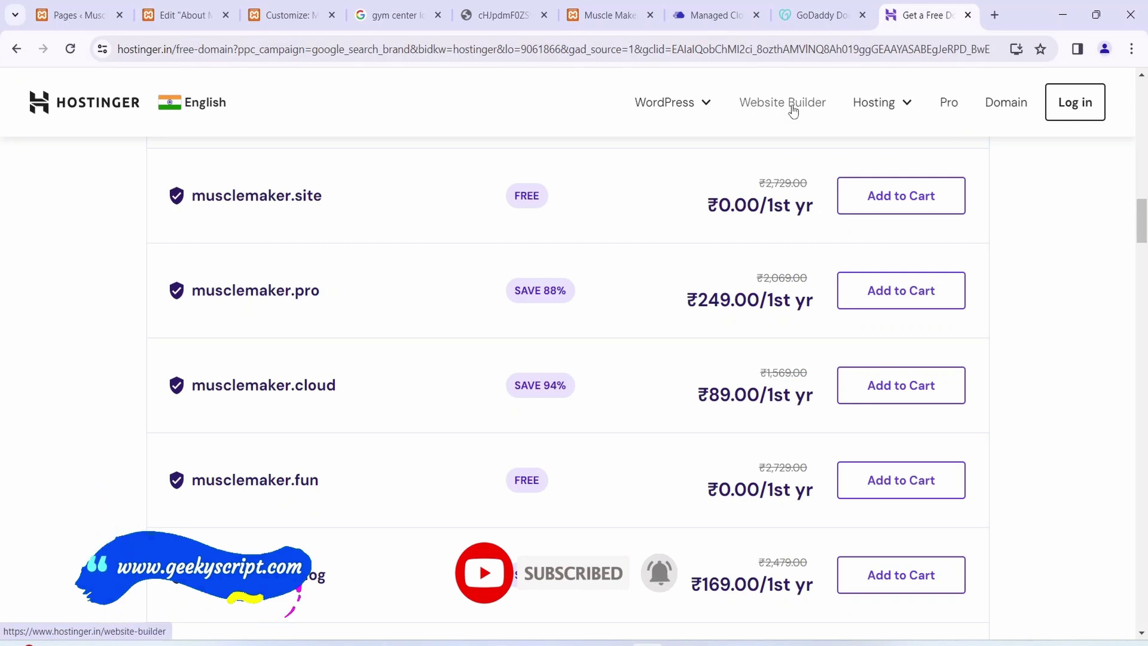
{"action": "left_click", "coordinate": [715, 16]}
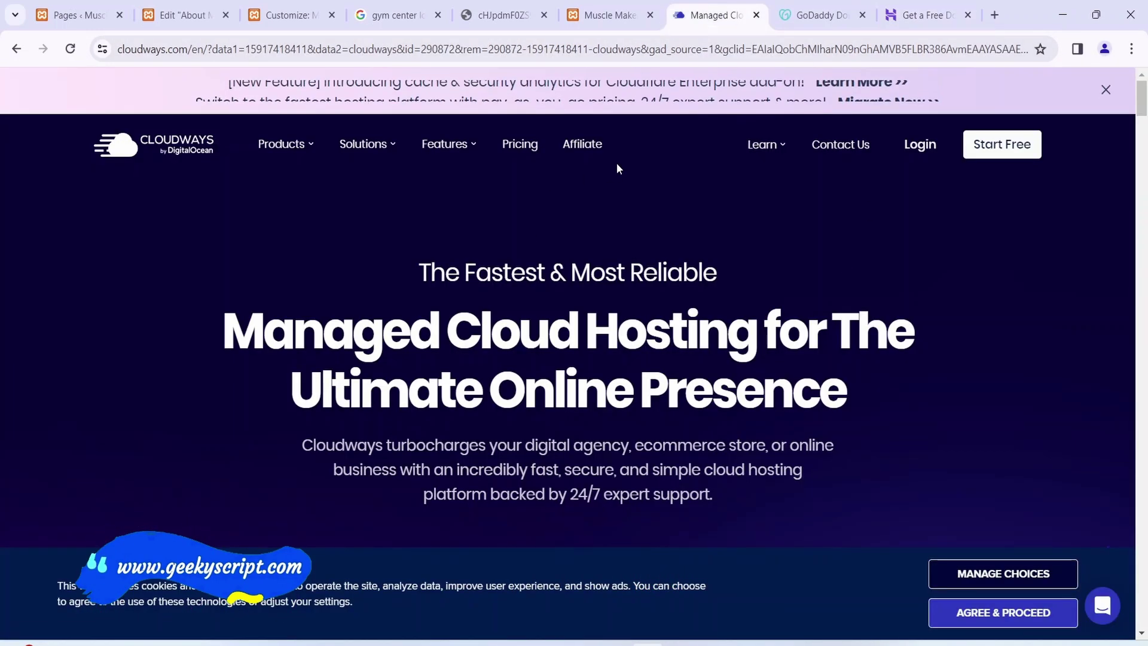
{"action": "left_click", "coordinate": [591, 6]}
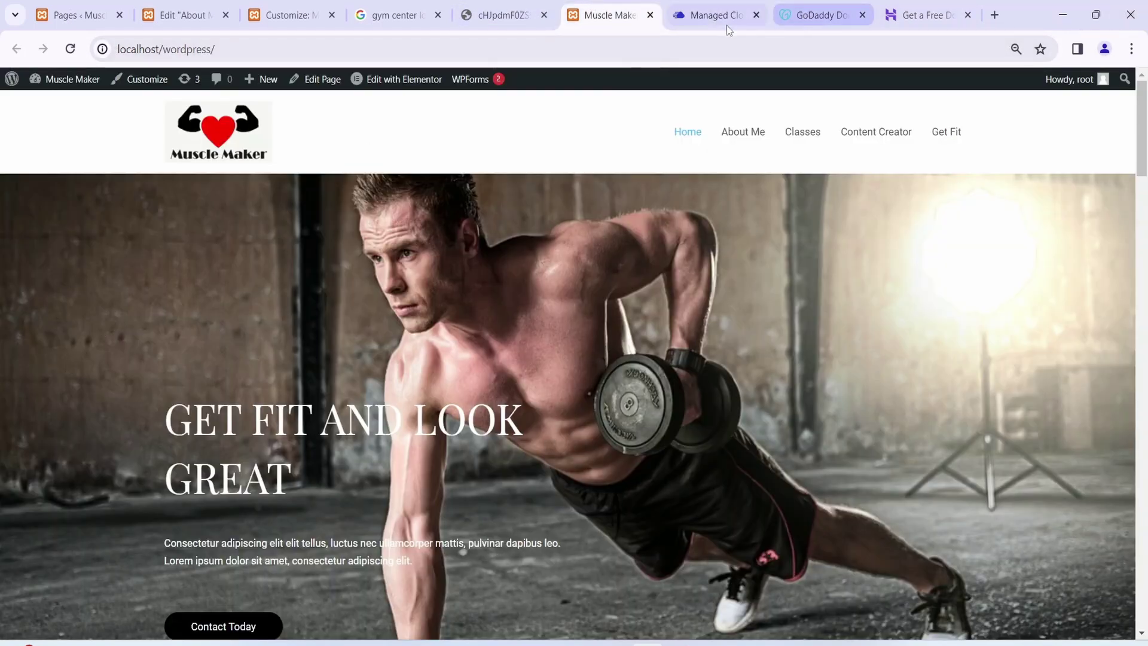
{"action": "left_click", "coordinate": [704, 18]}
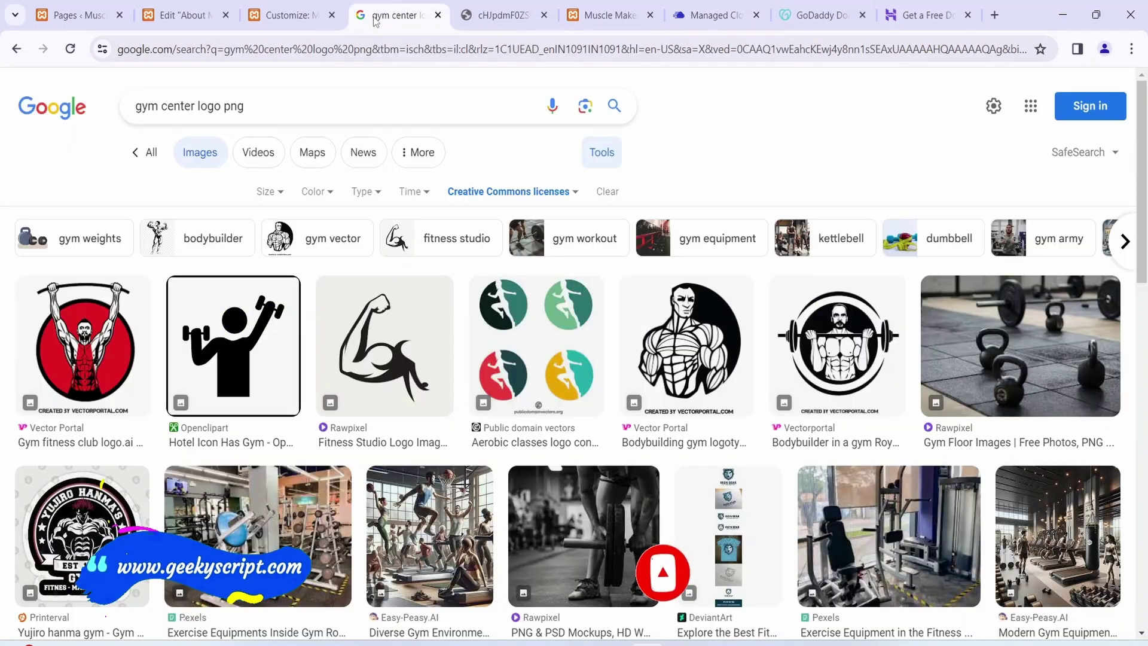
{"action": "left_click", "coordinate": [394, 15]}
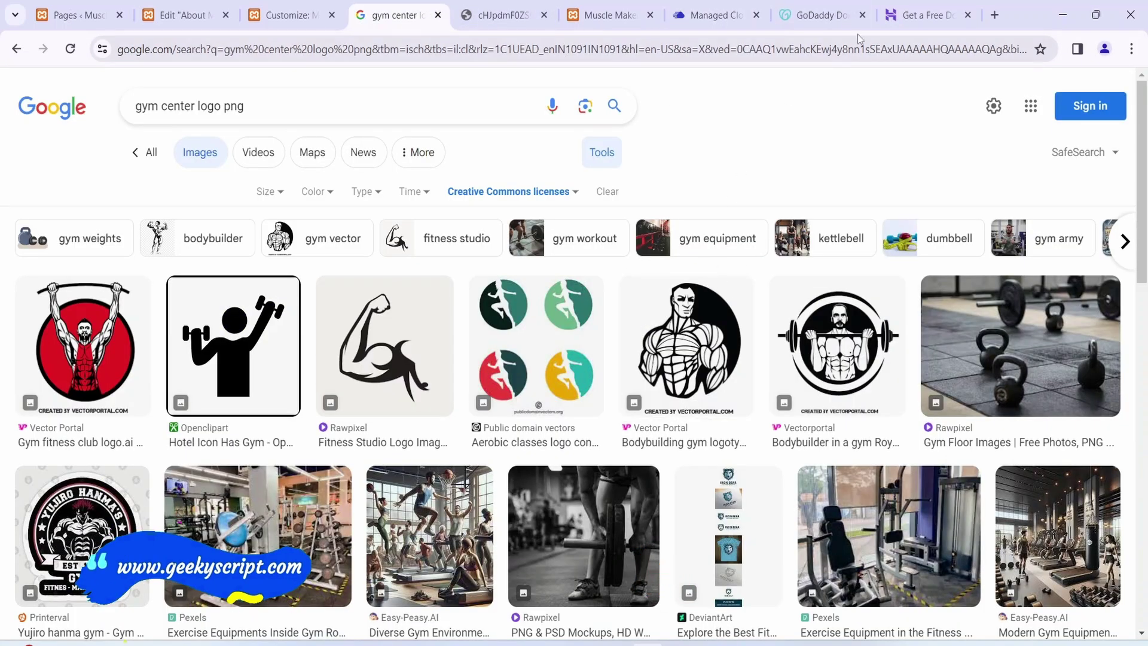